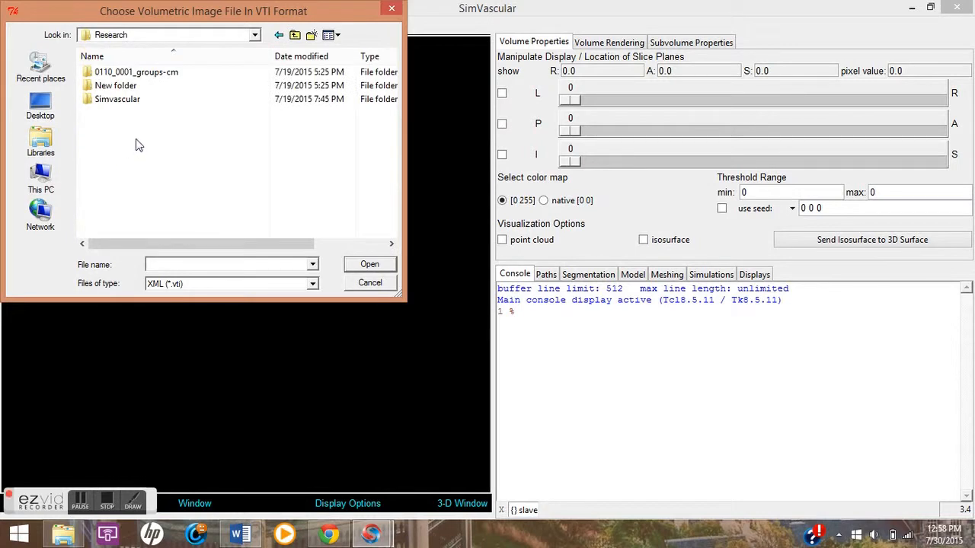
Step: Load the VTI volumetric image from the image_data folder of sample_data inside Research/Simvascular
double_click(131, 99)
double_click(139, 73)
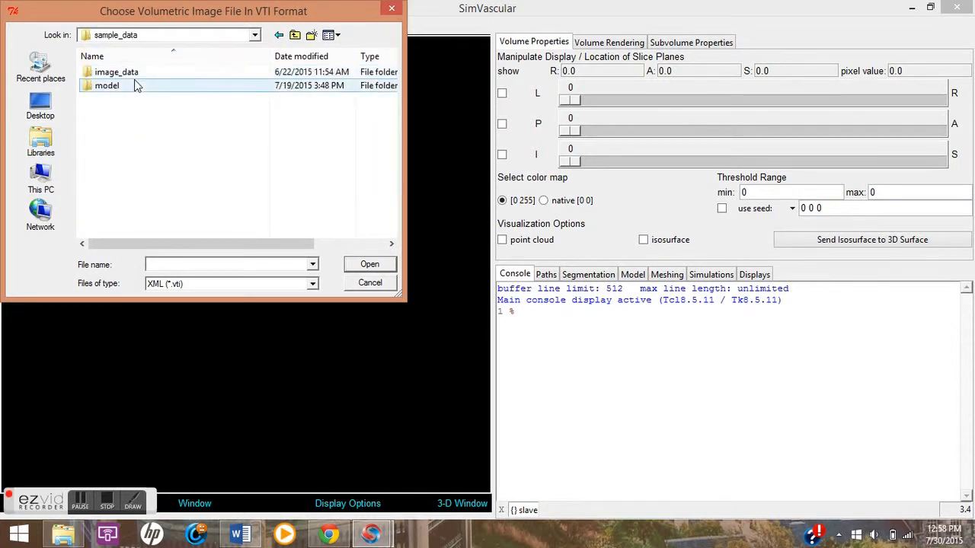
double_click(134, 72)
double_click(134, 85)
double_click(136, 73)
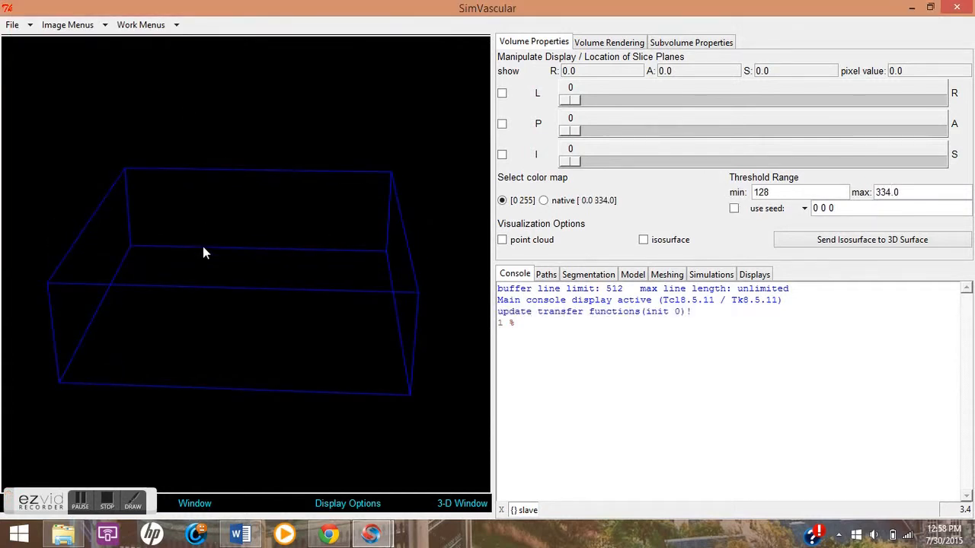
left_click_drag(146, 218, 56, 207)
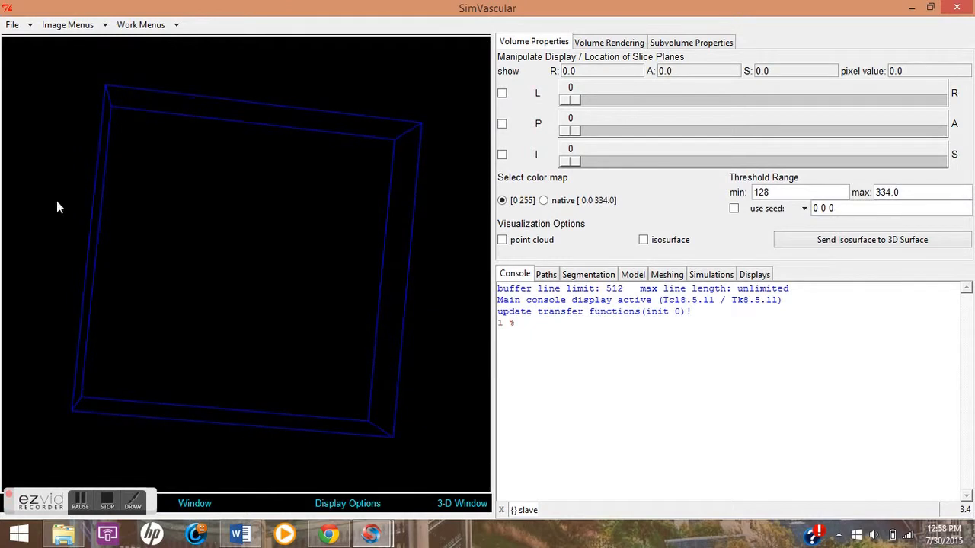
Step: Load the surface groups from the 0110_0001_groups-cm folder in Research
left_click(30, 26)
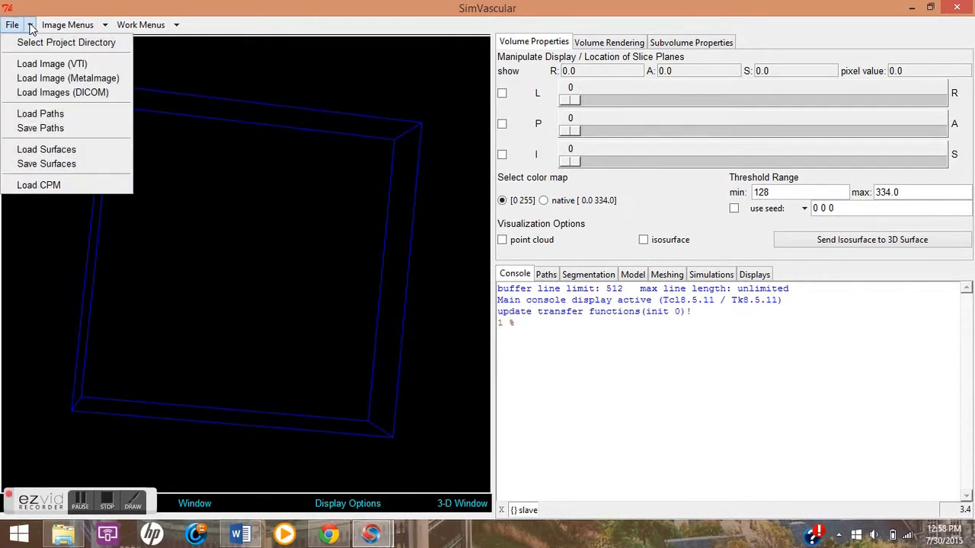
left_click(57, 152)
left_click_drag(583, 234, 582, 263)
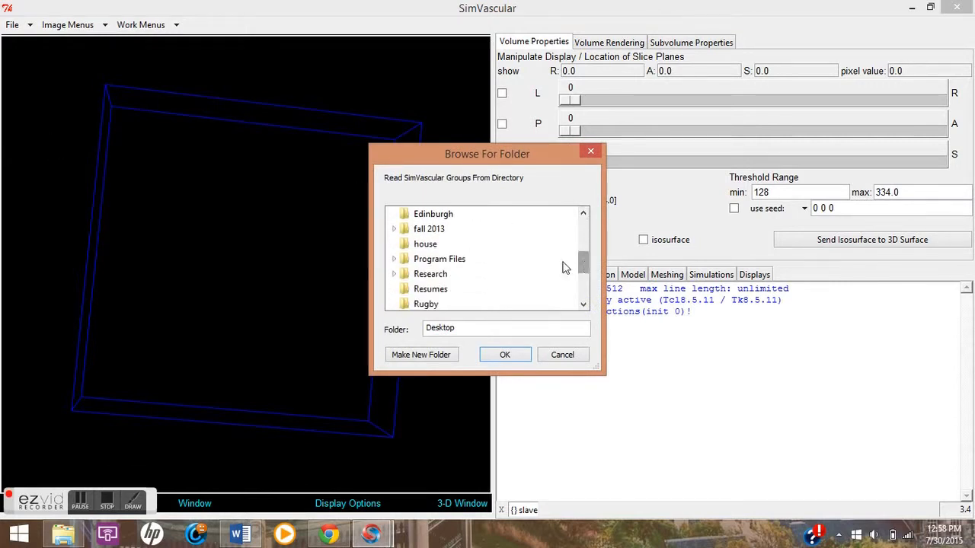
left_click(434, 278)
left_click(449, 262)
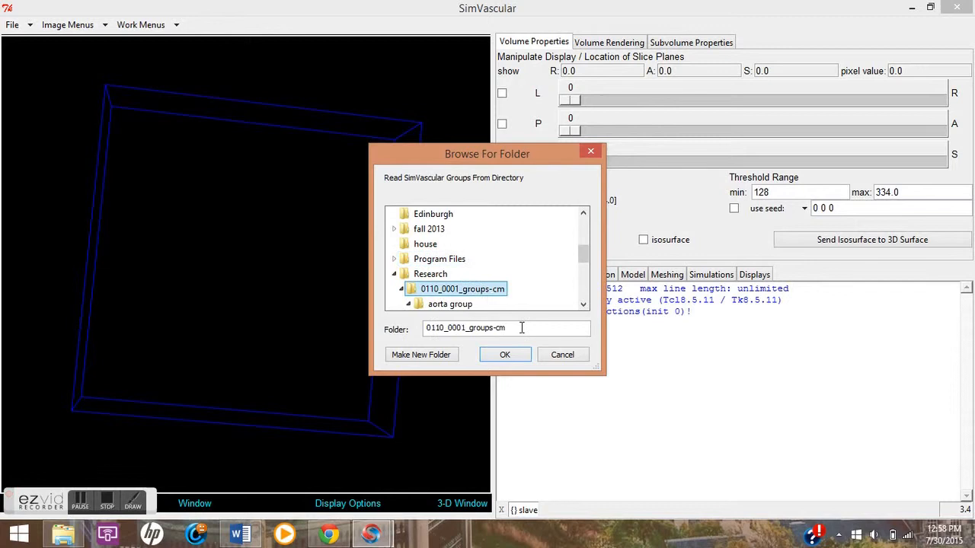
left_click(502, 354)
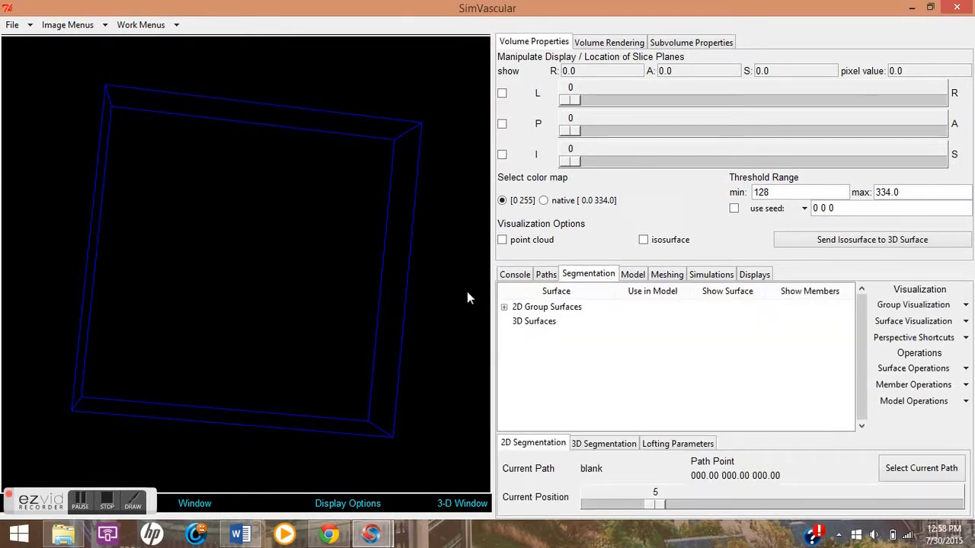
Step: Expand the 2D Group Surfaces and show the members of all vessel groups in the 3D view
left_click(504, 308)
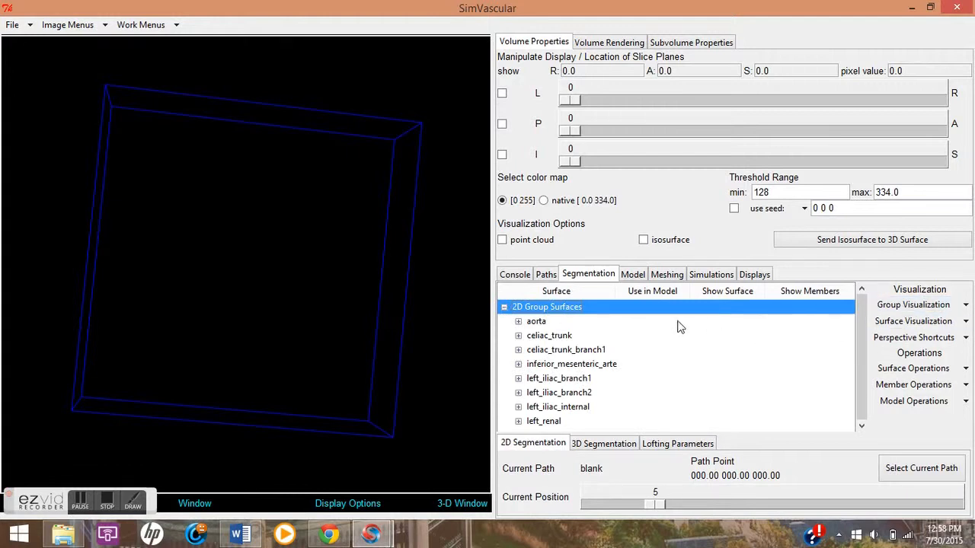
left_click(965, 306)
left_click(899, 323)
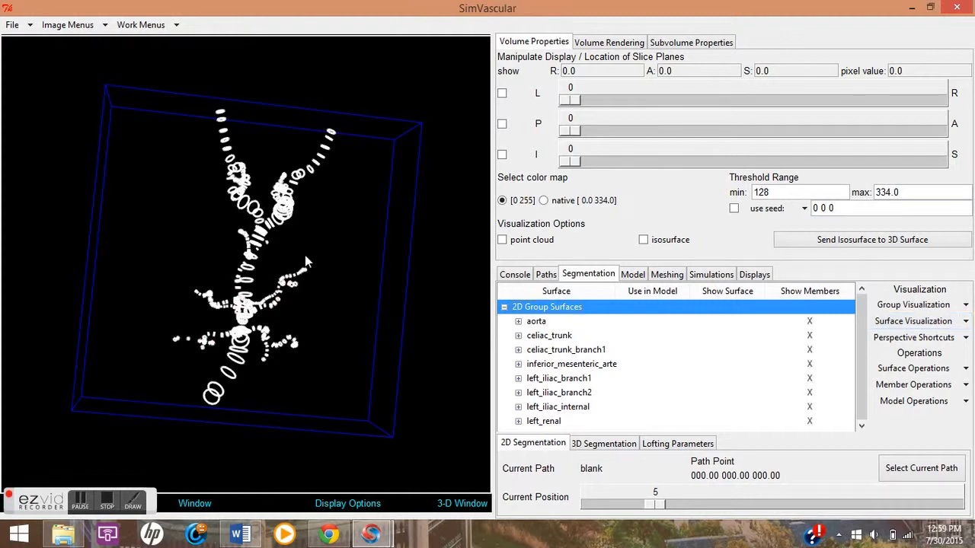
left_click_drag(319, 221, 262, 307)
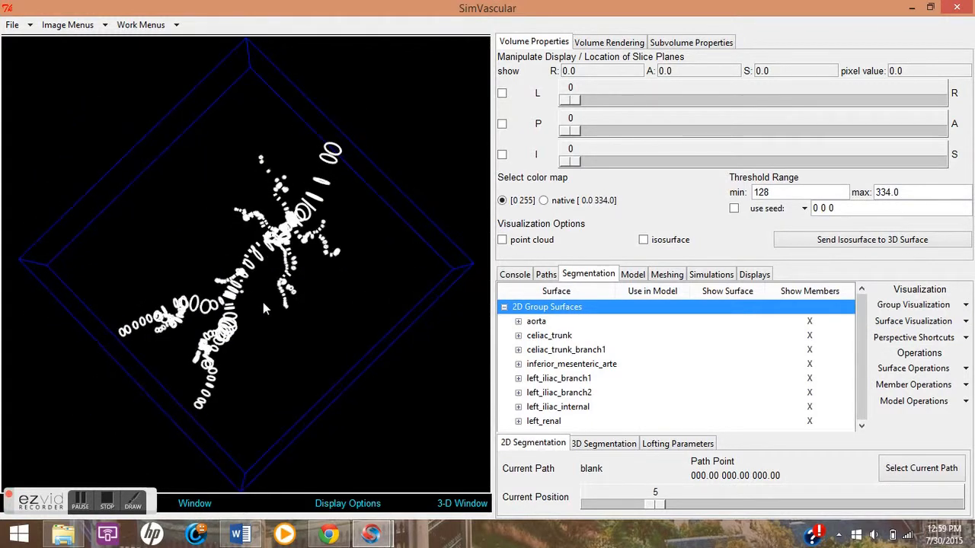
Step: Select every vessel group from aorta through the superior mesenteric branch and mark them all for use in the model
left_click(546, 323)
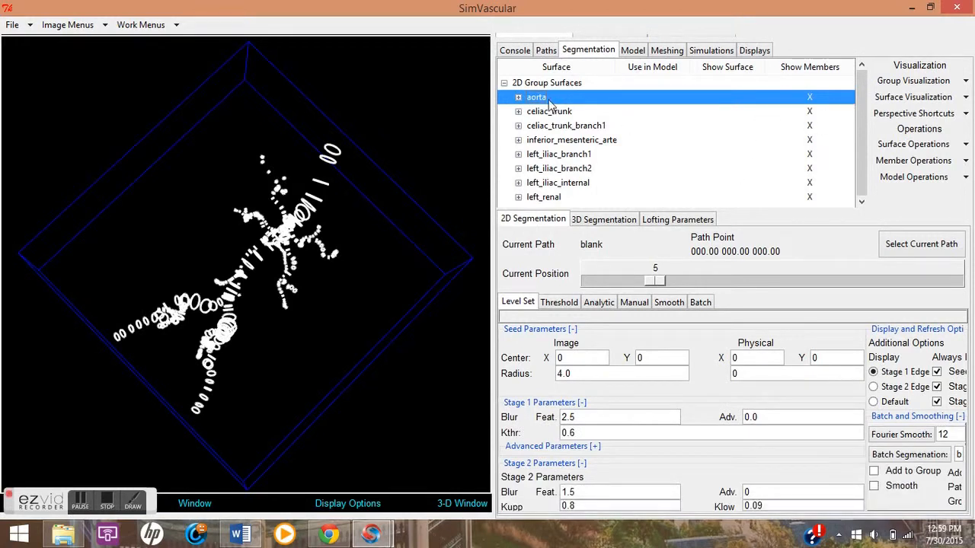
left_click_drag(859, 112, 853, 176)
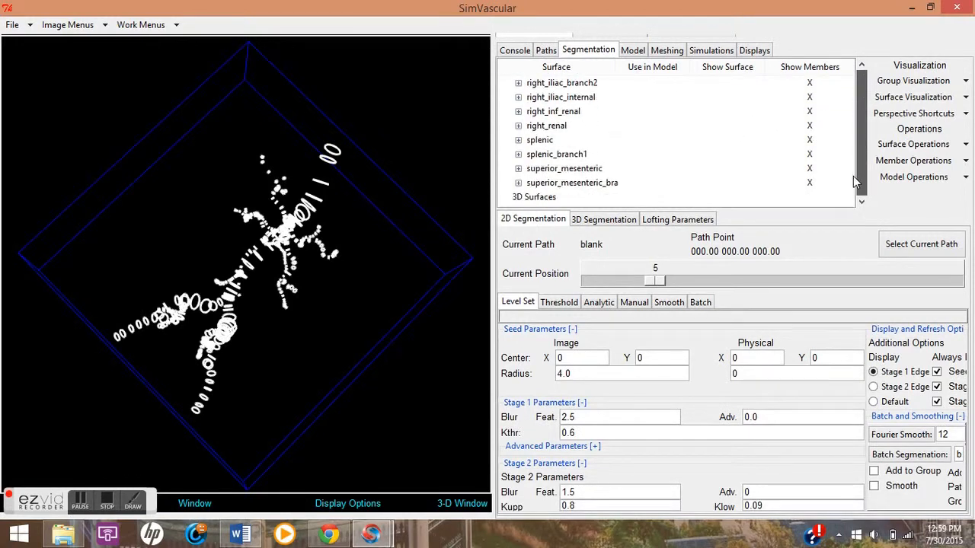
left_click(616, 182, "shift")
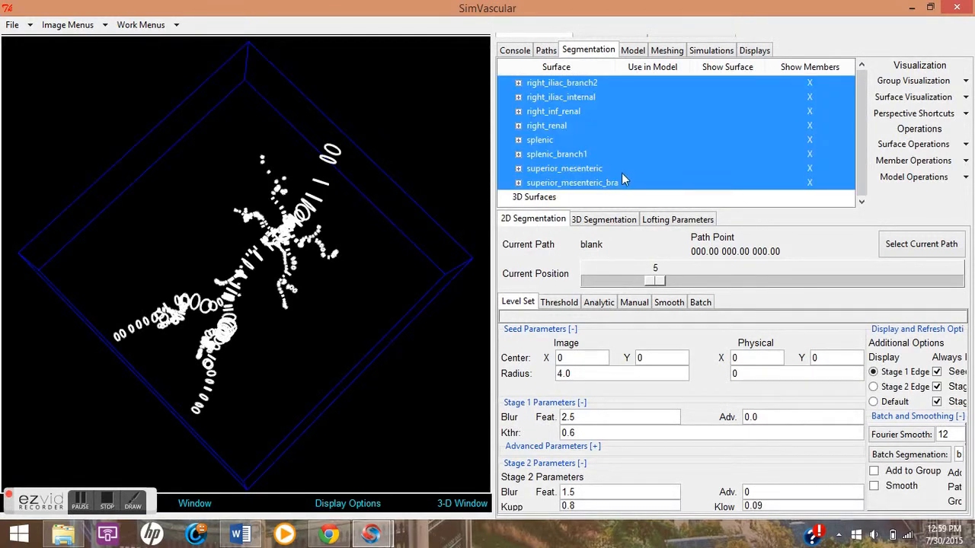
left_click(964, 179)
left_click(945, 194)
Step: Create a pre-op PolyData solid model named test_model_for_mesh from the selected vessel groups
left_click(632, 52)
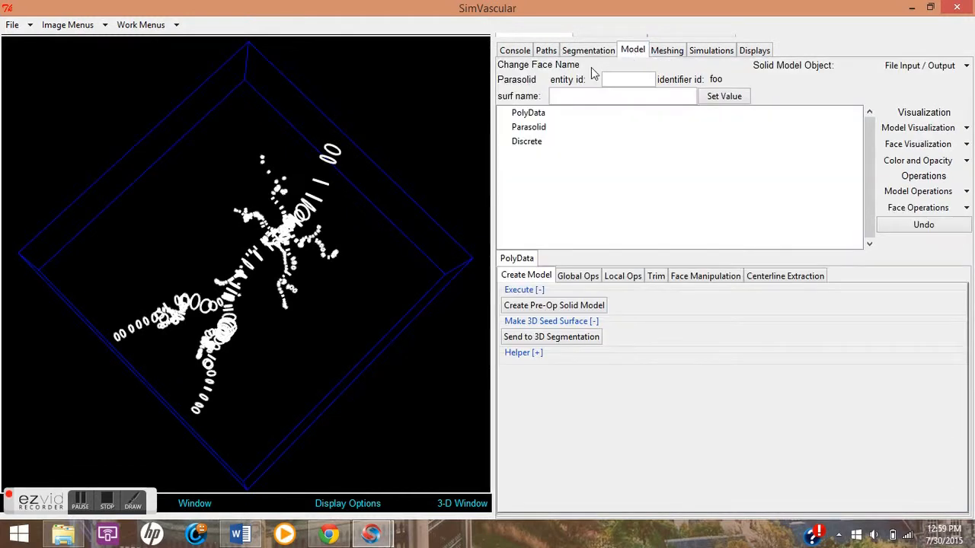
left_click(549, 115)
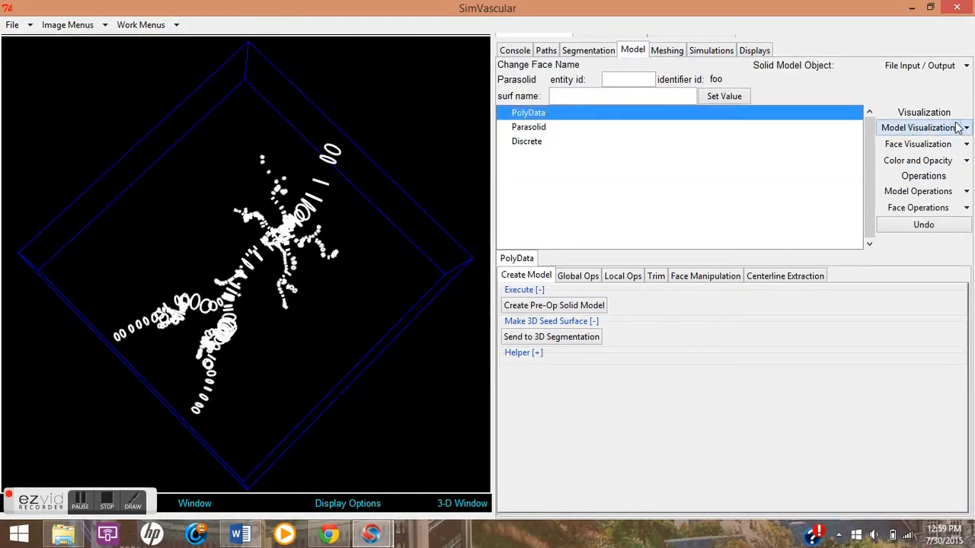
left_click(540, 305)
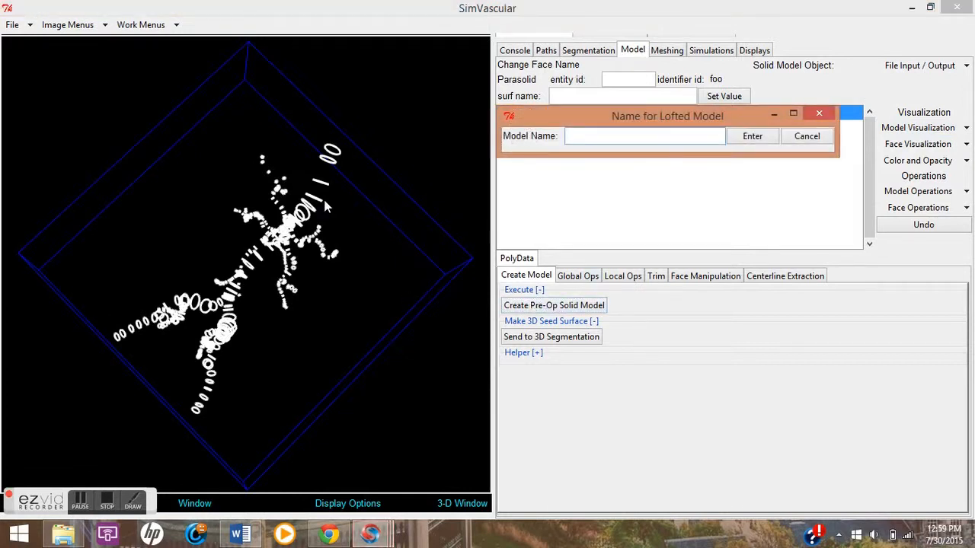
type("test_model_for_mesh")
left_click(753, 135)
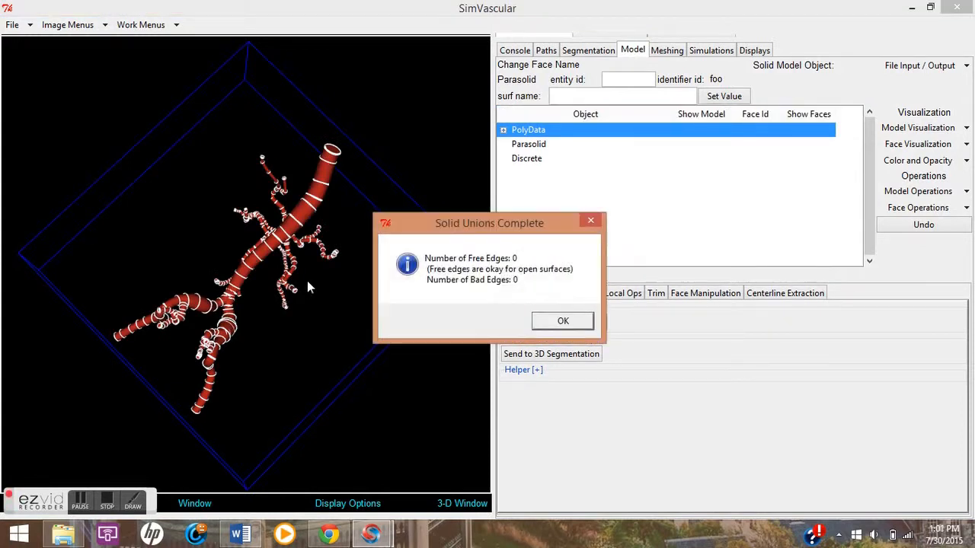
left_click(563, 321)
left_click_drag(291, 343, 266, 365)
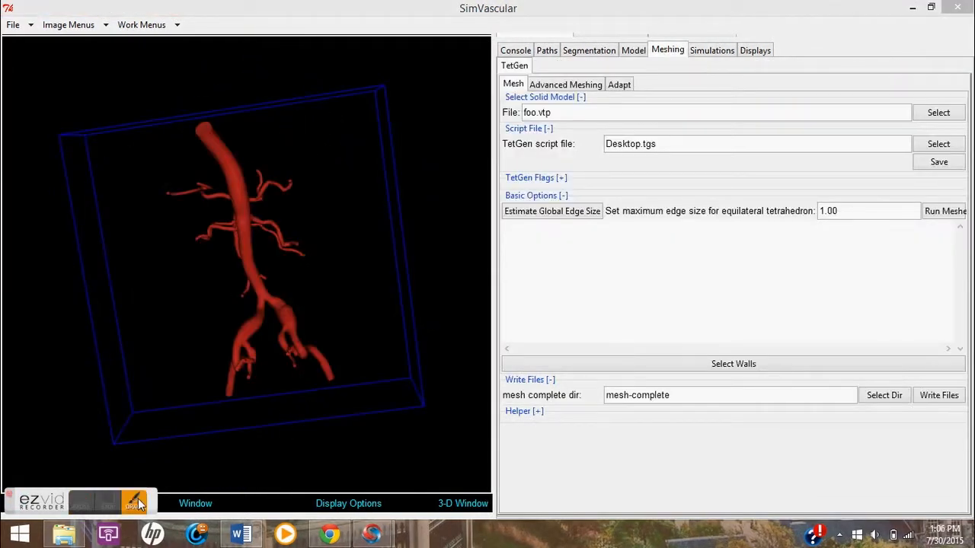
left_click(133, 503)
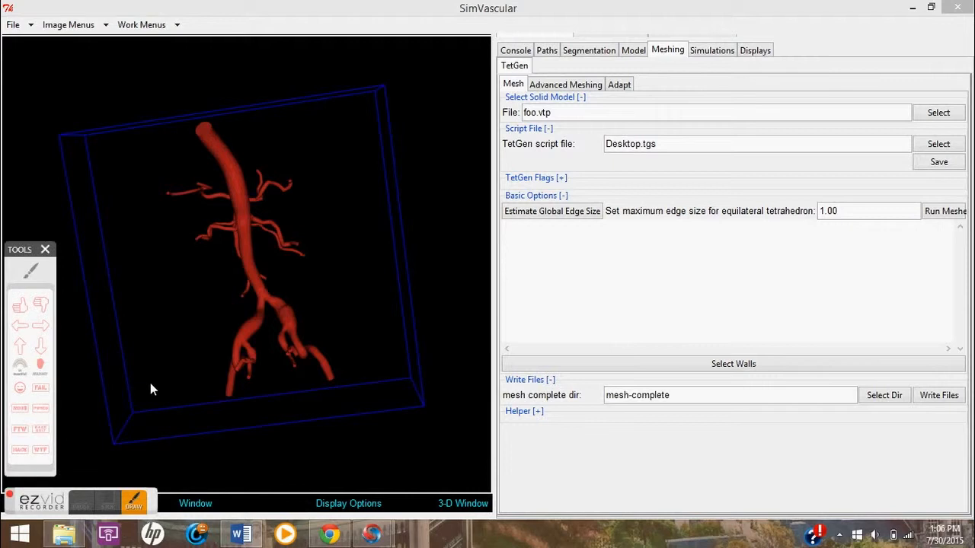
left_click(30, 272)
mouse_move(654, 61)
left_mouse_down()
mouse_move(699, 62)
mouse_move(674, 36)
mouse_move(656, 61)
left_mouse_up()
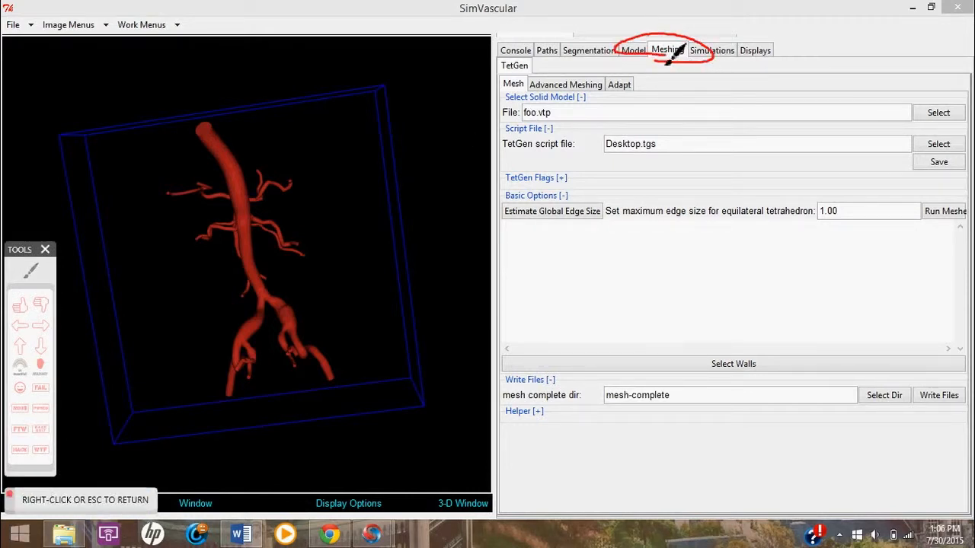
right_click(662, 62)
Step: Choose the vtkPolyData file test_model_for_mesh.vtp in the Research folder as the solid model for TetGen meshing
left_click(938, 114)
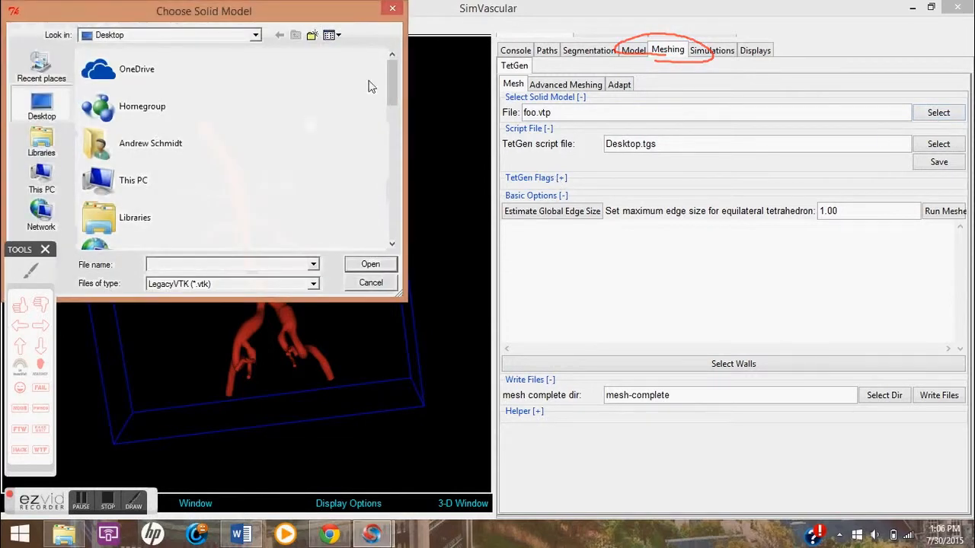
left_click_drag(394, 76, 347, 166)
double_click(137, 138)
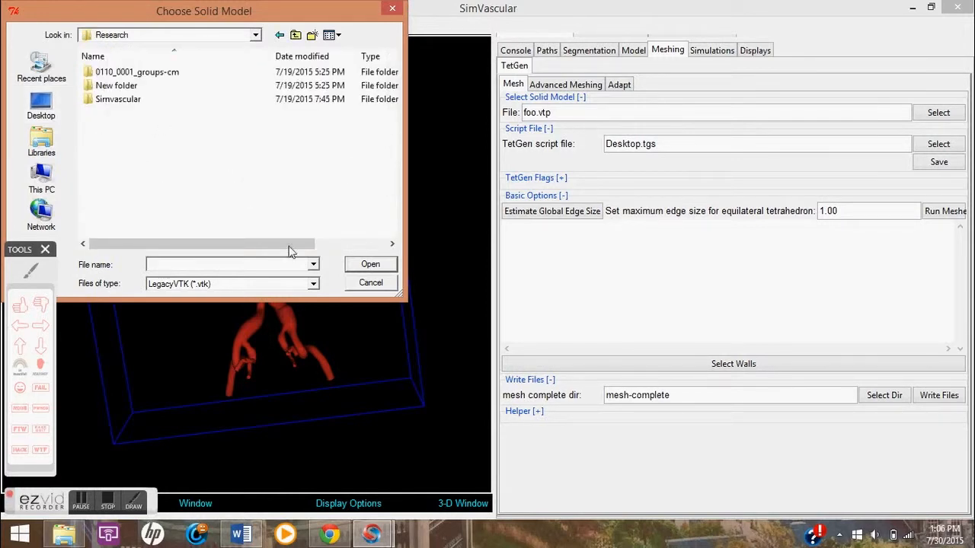
left_click(313, 283)
left_click(302, 306)
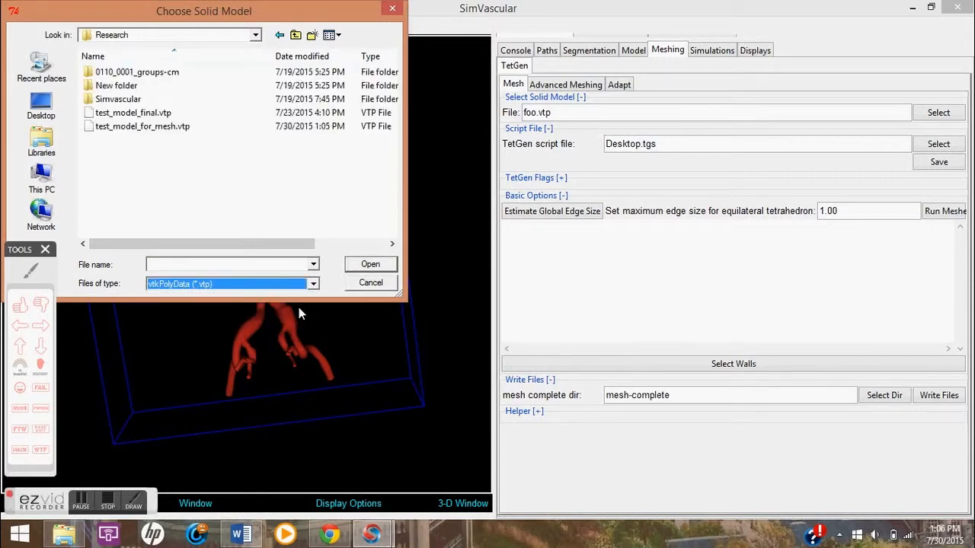
double_click(143, 125)
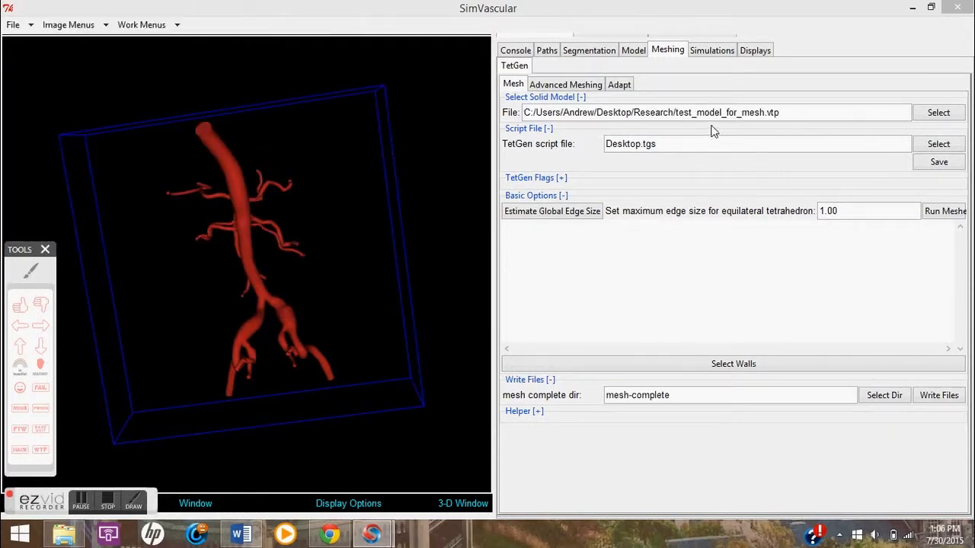
left_click(85, 499)
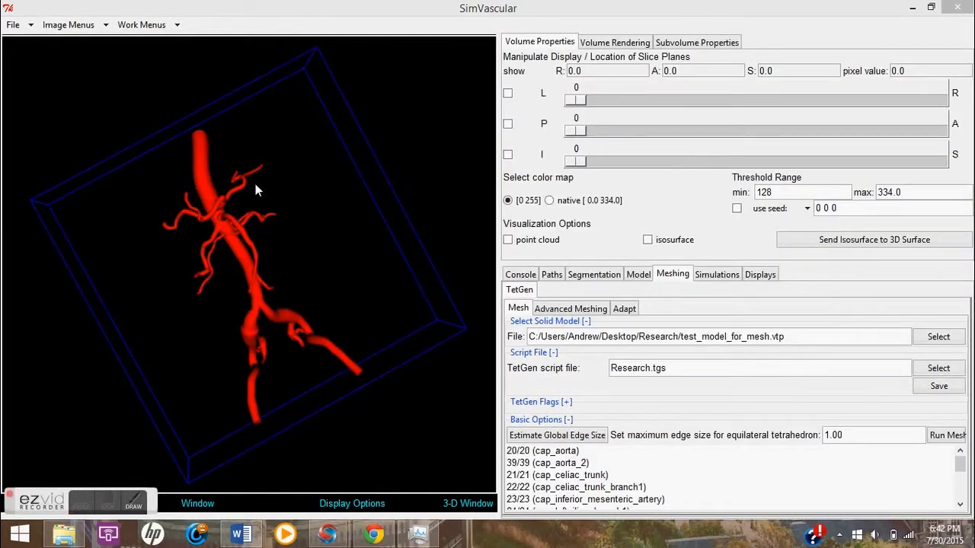
Step: Set the maximum edge size for the equilateral tetrahedron to .1 and run the mesher on test_model_for_mesh.vtp
left_click_drag(262, 289, 320, 313)
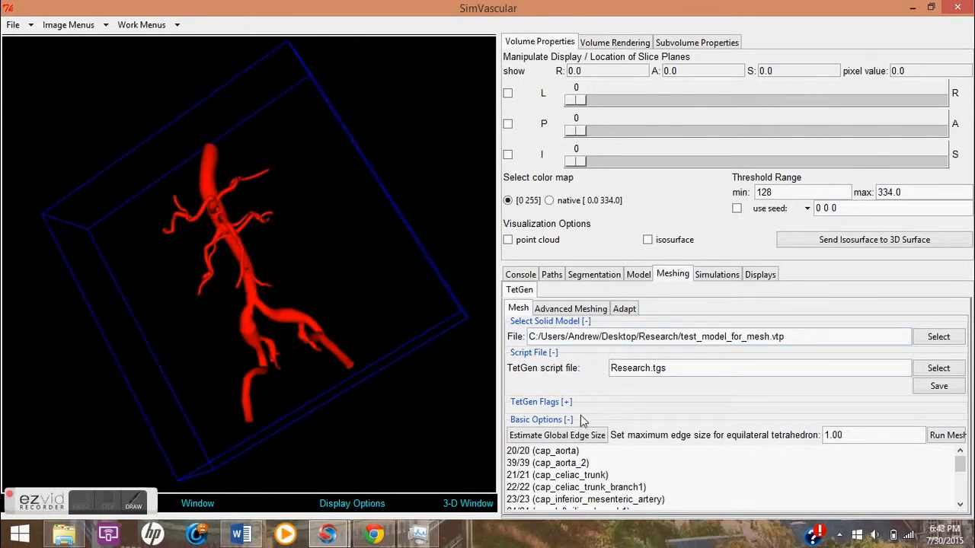
left_click_drag(859, 435, 815, 439)
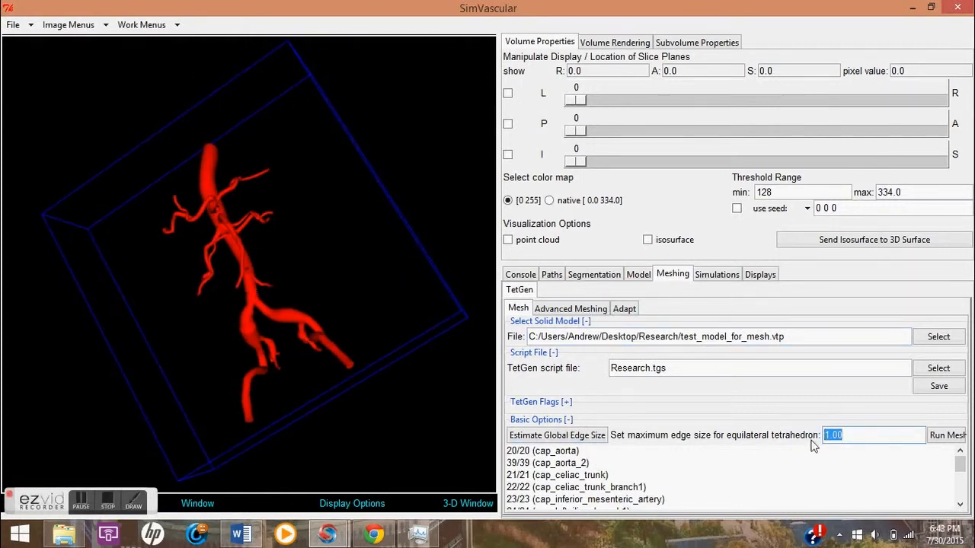
type(".1")
left_click(948, 437)
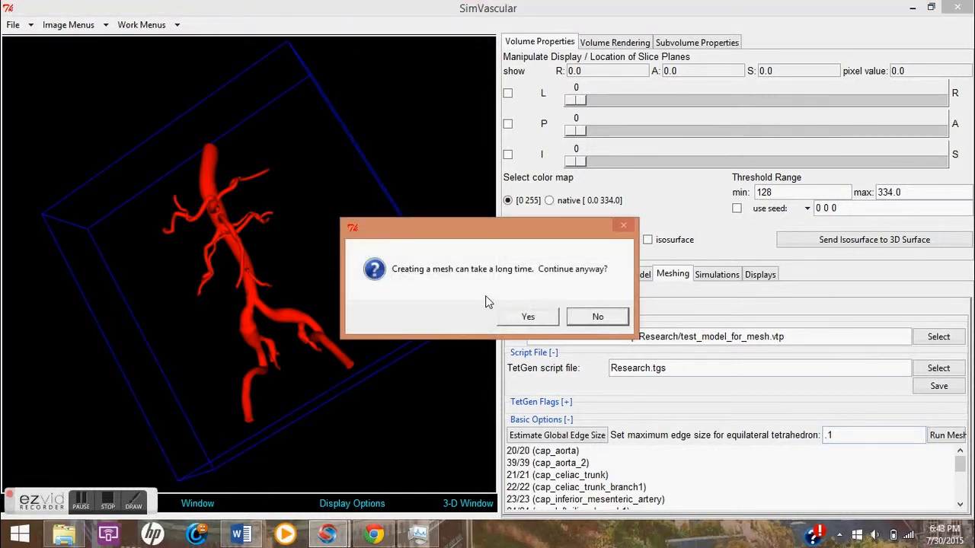
left_click(524, 317)
left_click(546, 313)
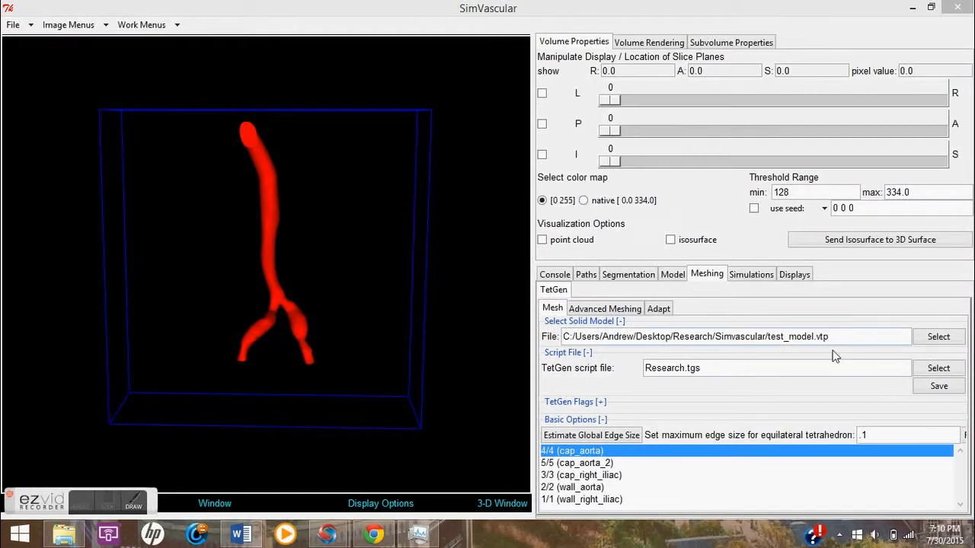
Step: Widen the settings area and run the mesher on test_model.vtp, agreeing to continue despite the long processing time
double_click(510, 7)
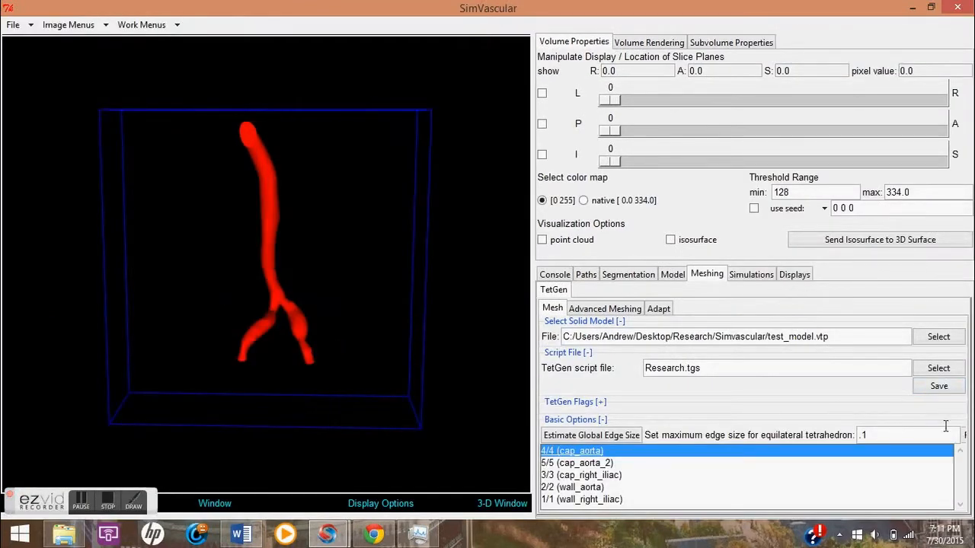
left_click_drag(533, 204, 507, 207)
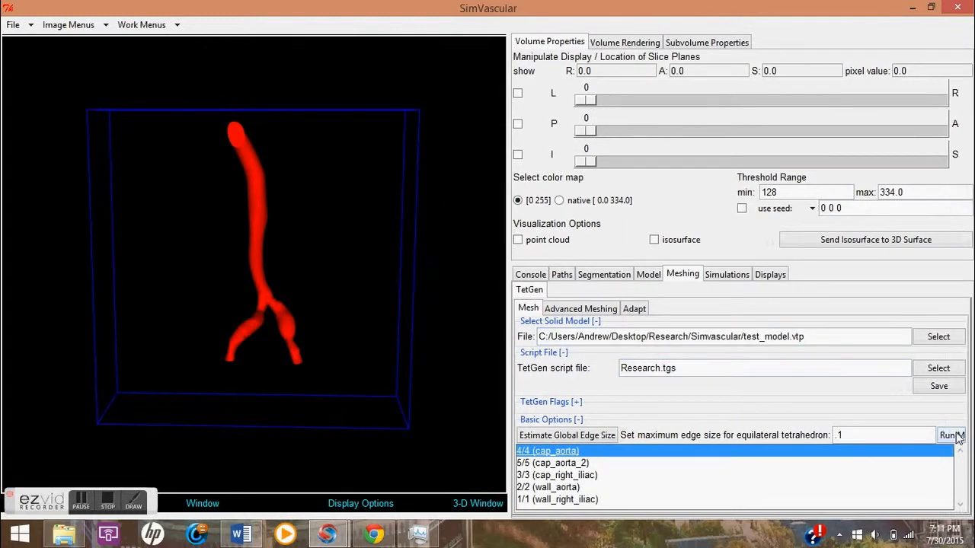
left_click(958, 435)
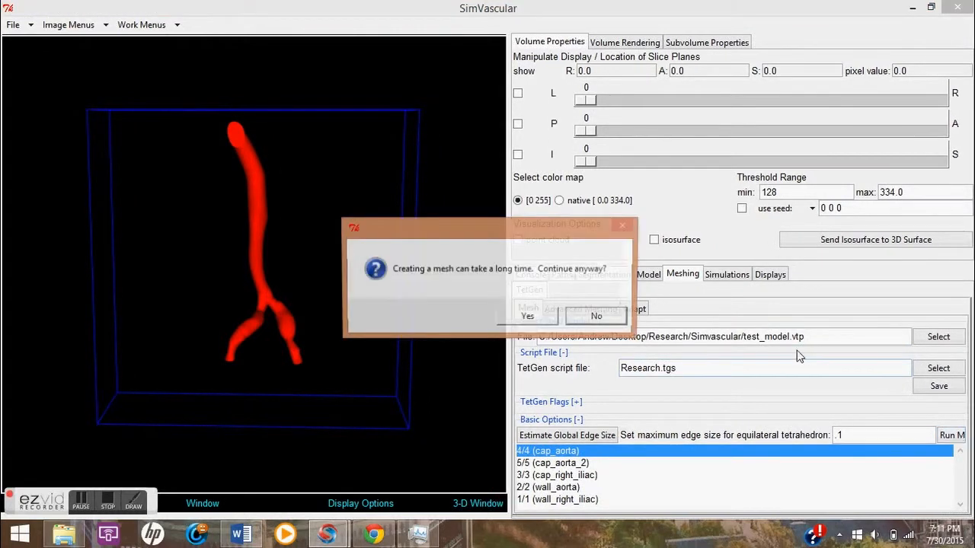
left_click(531, 324)
left_click(531, 323)
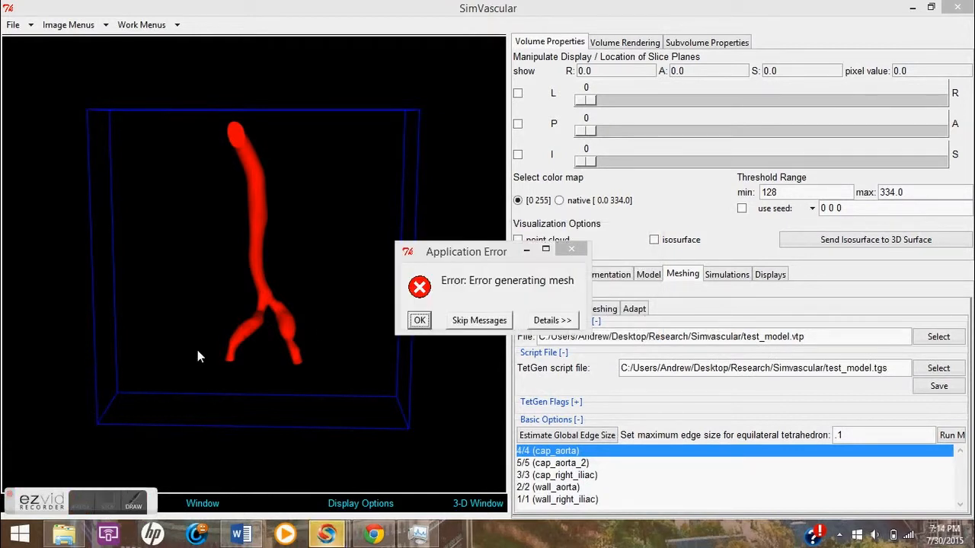
left_click(144, 501)
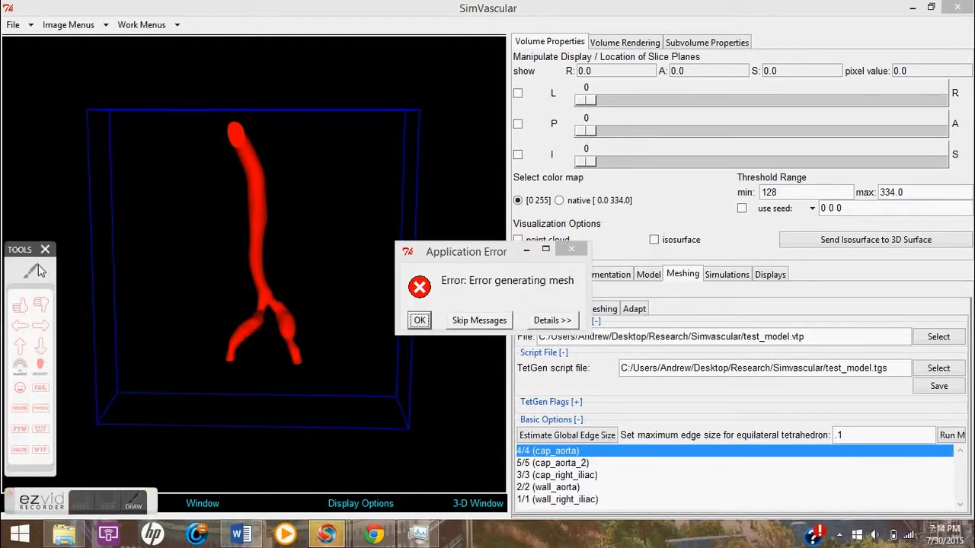
mouse_move(391, 230)
left_mouse_down()
mouse_move(488, 173)
mouse_move(321, 251)
mouse_move(442, 186)
left_mouse_up()
right_click(406, 341)
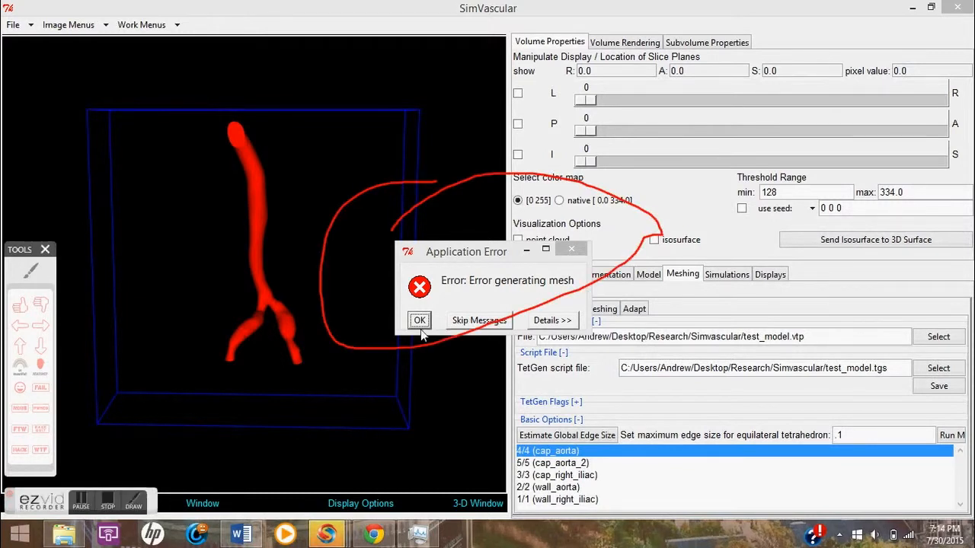
Step: Estimate the global edge size for test_model.vtp and run the mesher with it, agreeing to overwrite the meshing script file
left_click(419, 320)
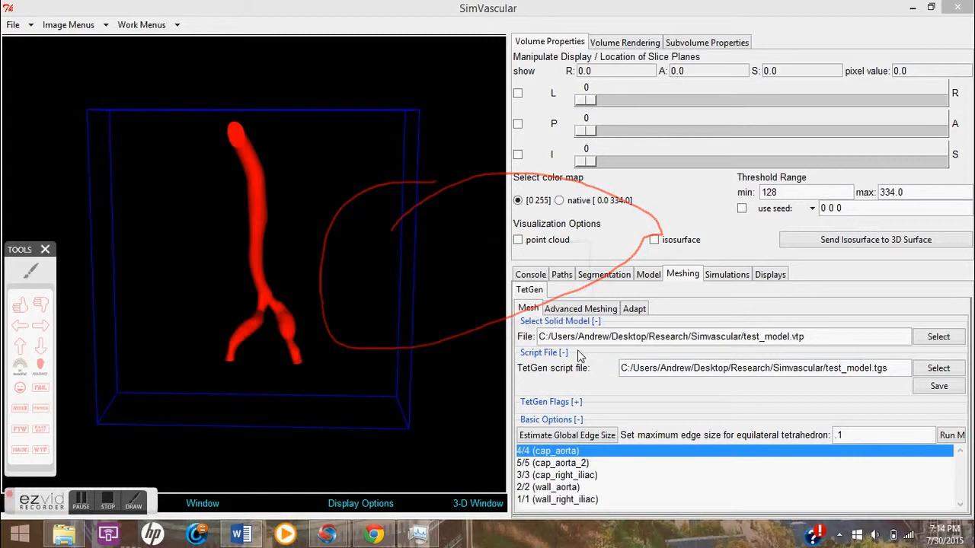
left_click(595, 435)
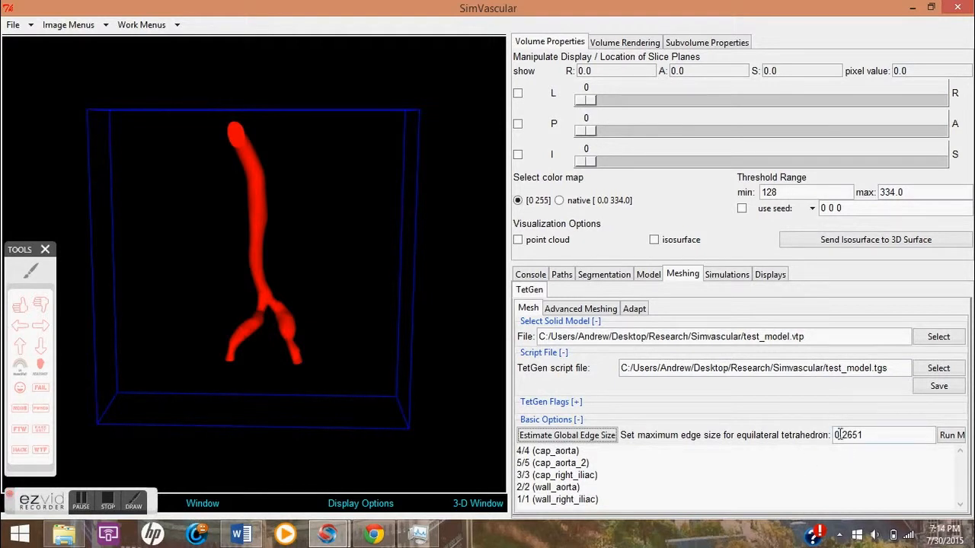
left_click(956, 437)
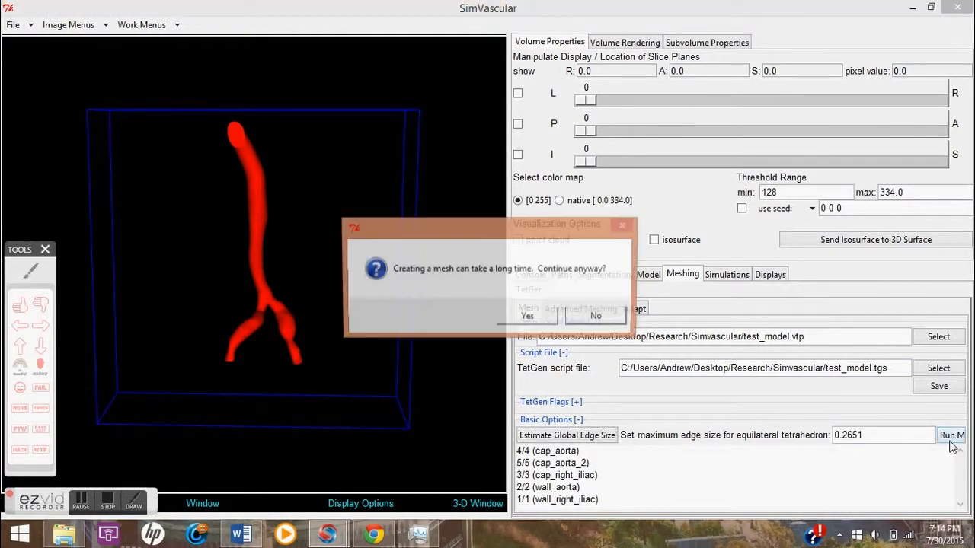
left_click(528, 317)
left_click(537, 318)
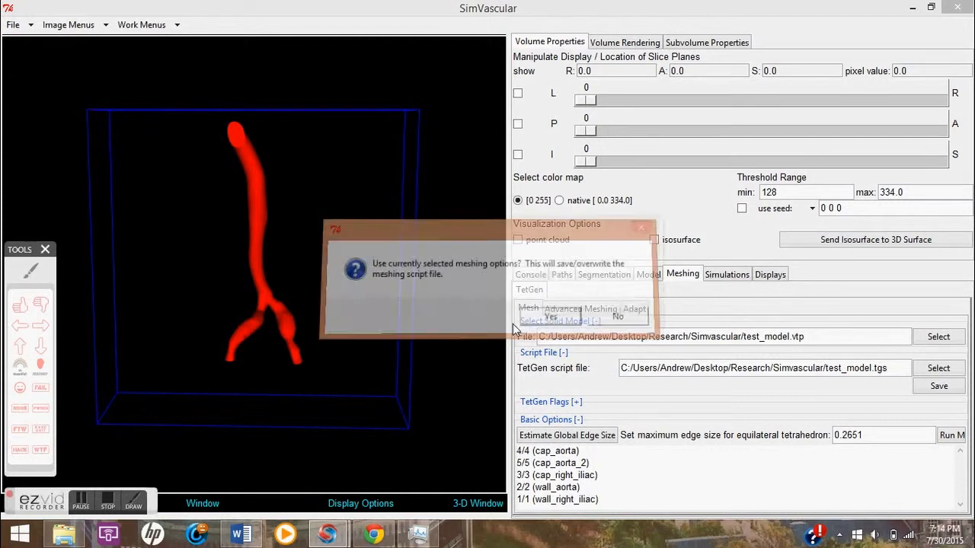
left_click(82, 500)
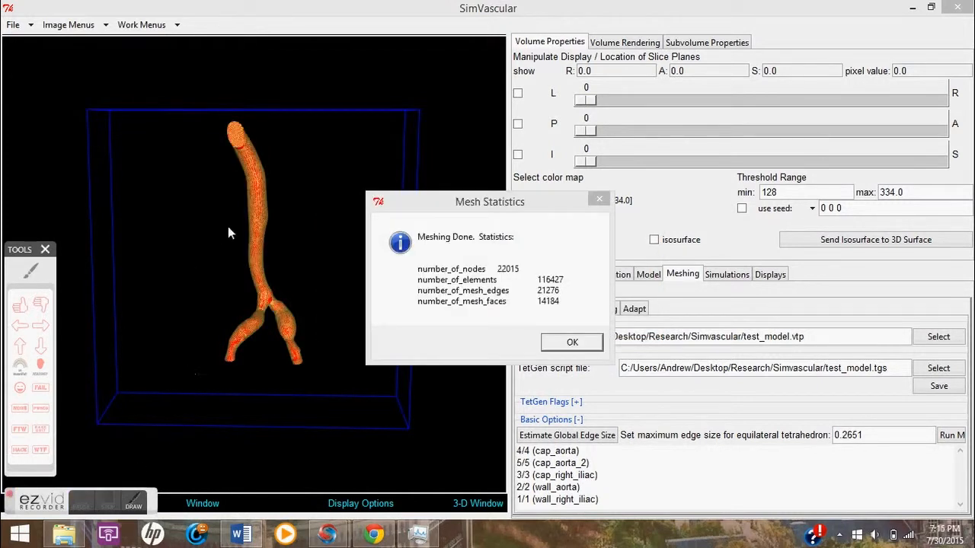
key("Return")
left_click_drag(228, 236, 256, 247)
right_click_drag(253, 271, 267, 309)
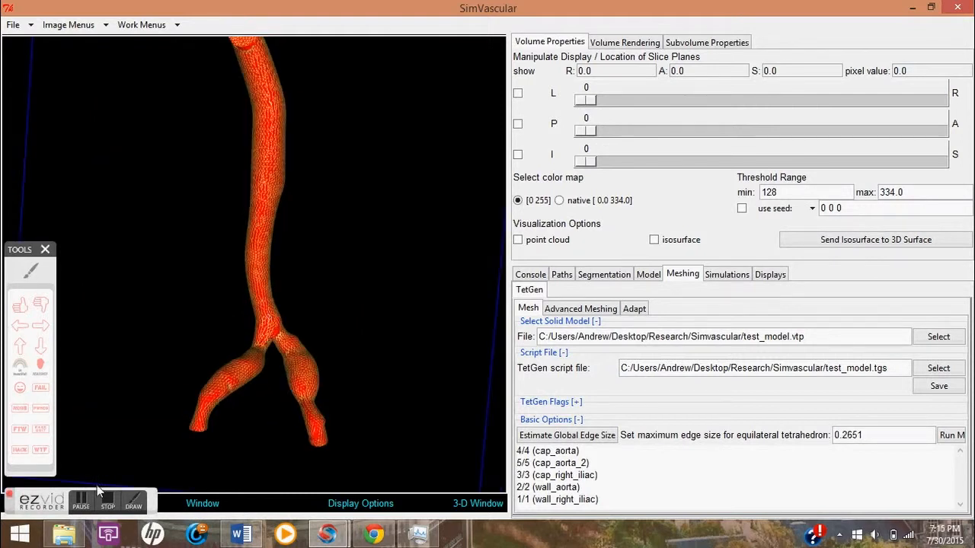
left_click(83, 498)
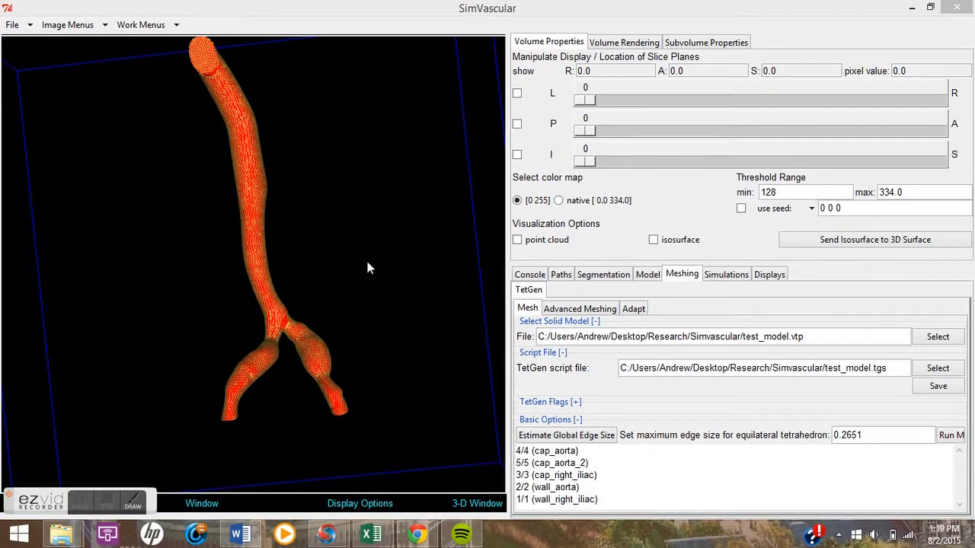
Step: Delete all actors from the 3D view
left_click_drag(68, 499, 78, 355)
left_click(66, 499)
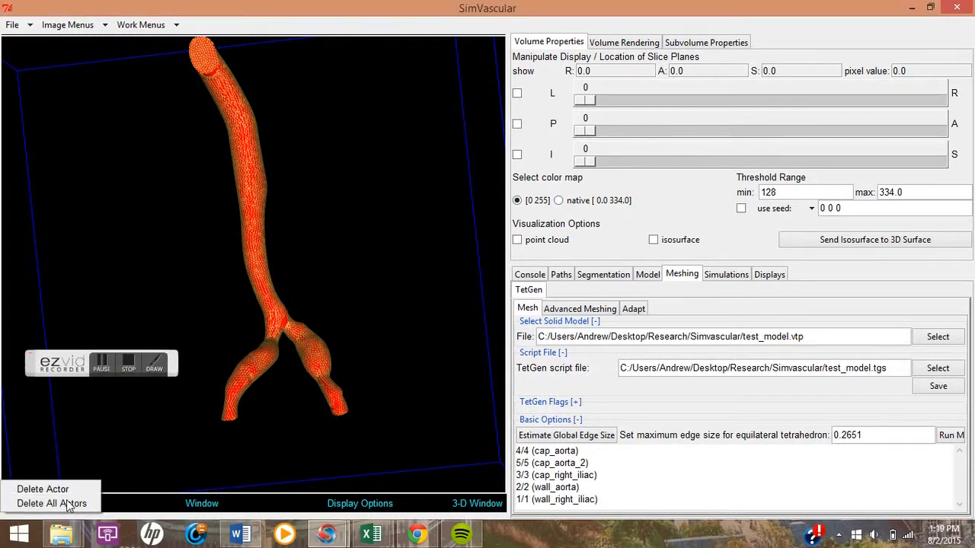
left_click(75, 505)
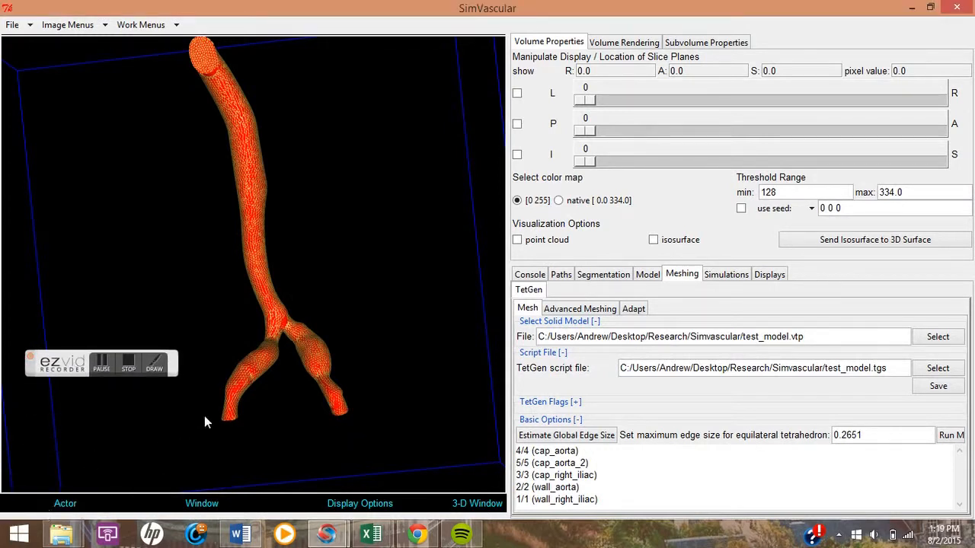
mouse_move(256, 284)
left_mouse_down()
mouse_move(248, 284)
mouse_move(272, 273)
mouse_move(265, 285)
left_mouse_up()
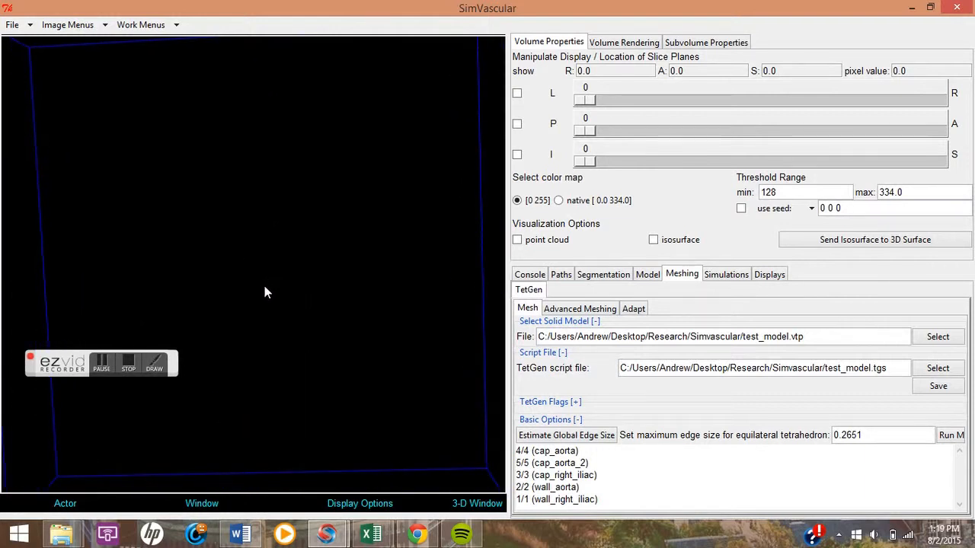
left_click(102, 363)
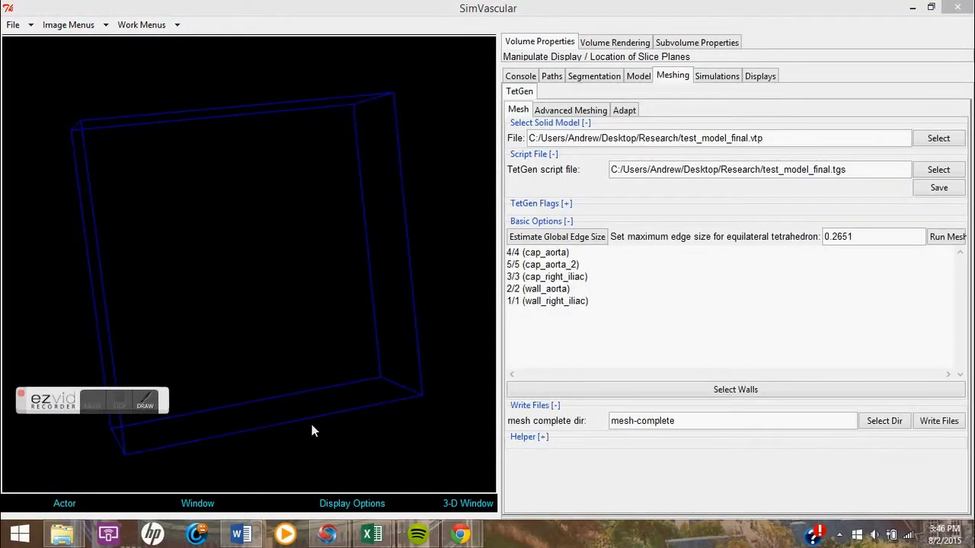
Step: Show the exterior surface mesh of the vessel model and examine its elements up close near the bifurcation
left_click(344, 506)
mouse_move(322, 470)
left_click(392, 476)
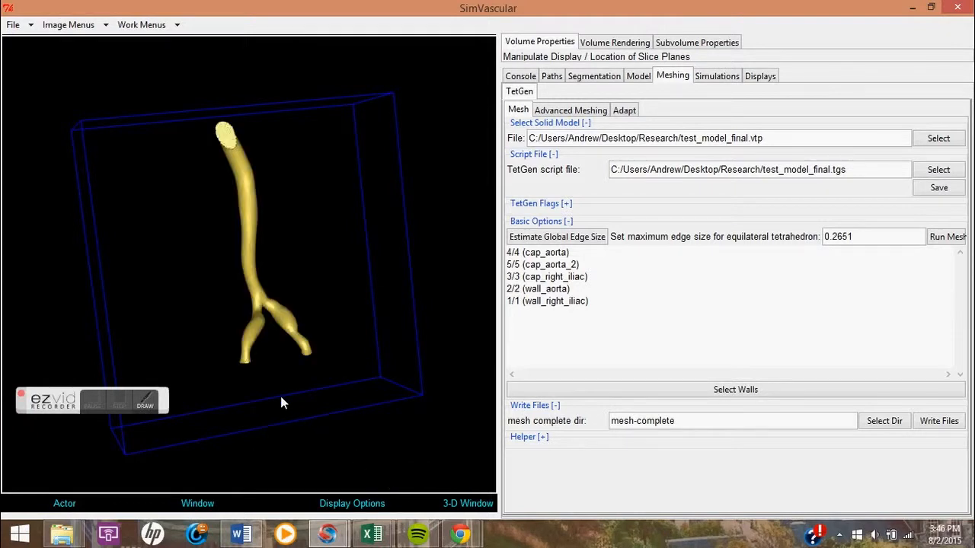
scroll(265, 259, "up", 5)
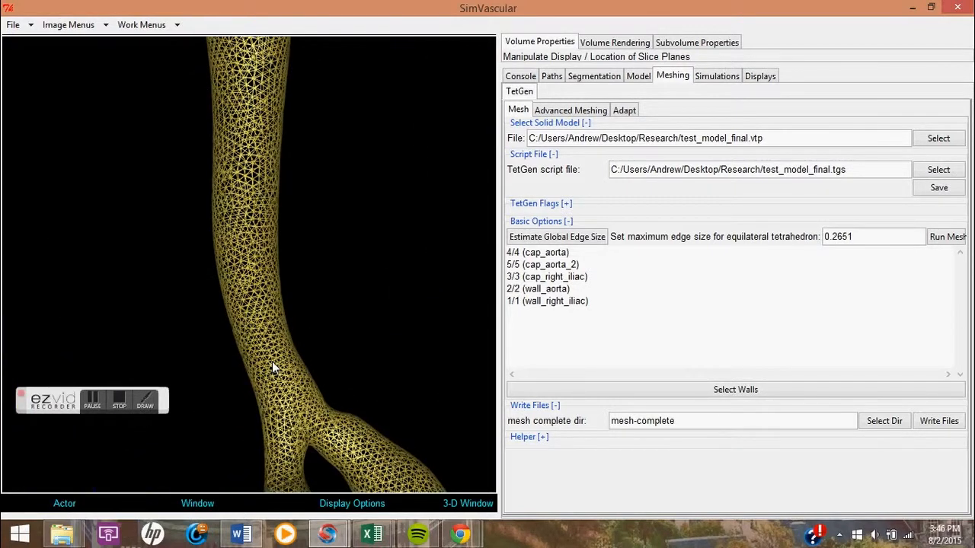
left_click_drag(275, 355, 179, 328)
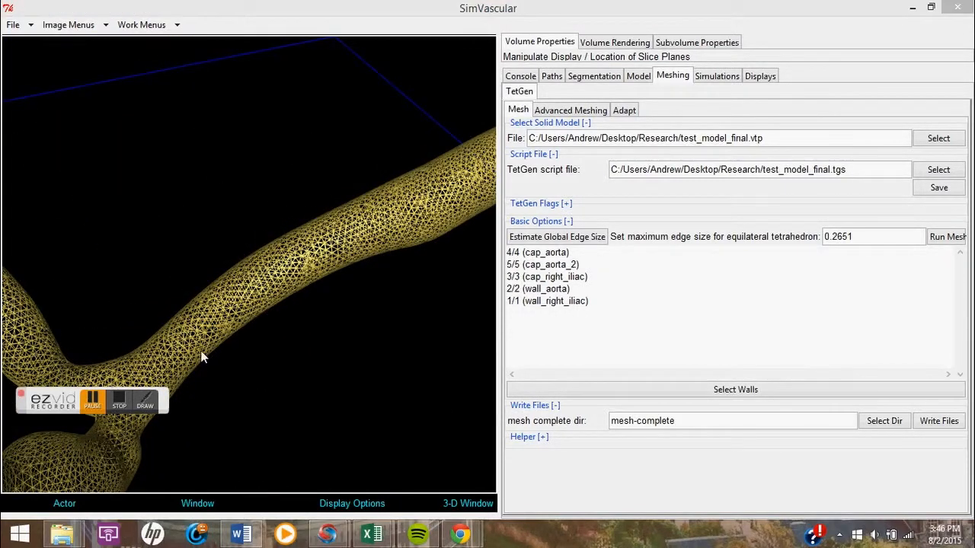
Step: Try to mesh test_model_final.vtp with a maximum edge size of 0.1, and re-estimate the global edge size
left_click_drag(863, 234, 839, 236)
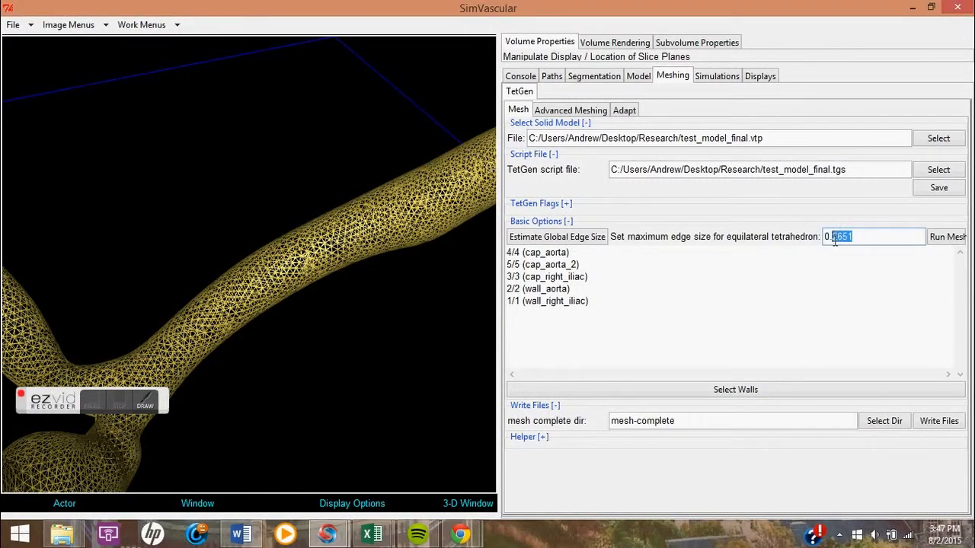
type("1")
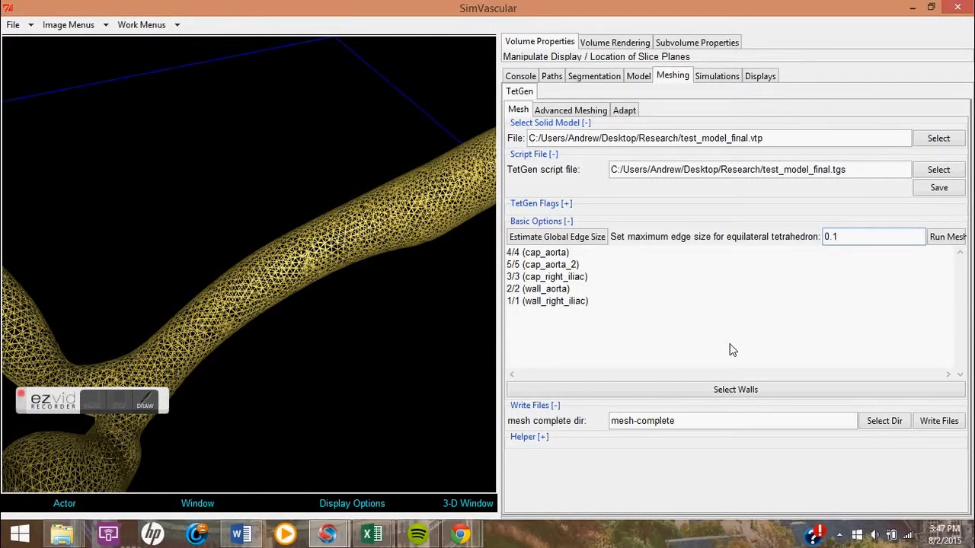
left_click(947, 236)
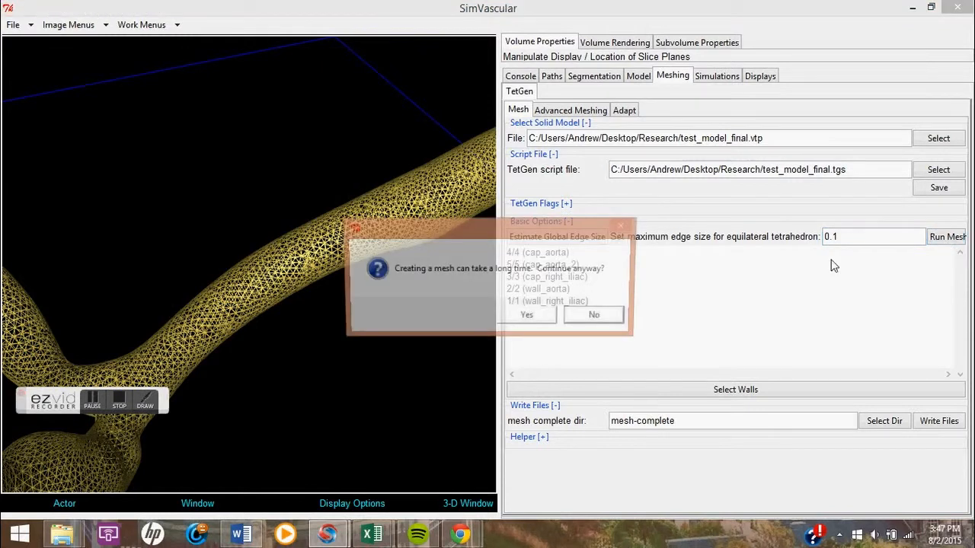
left_click(543, 324)
left_click(549, 319)
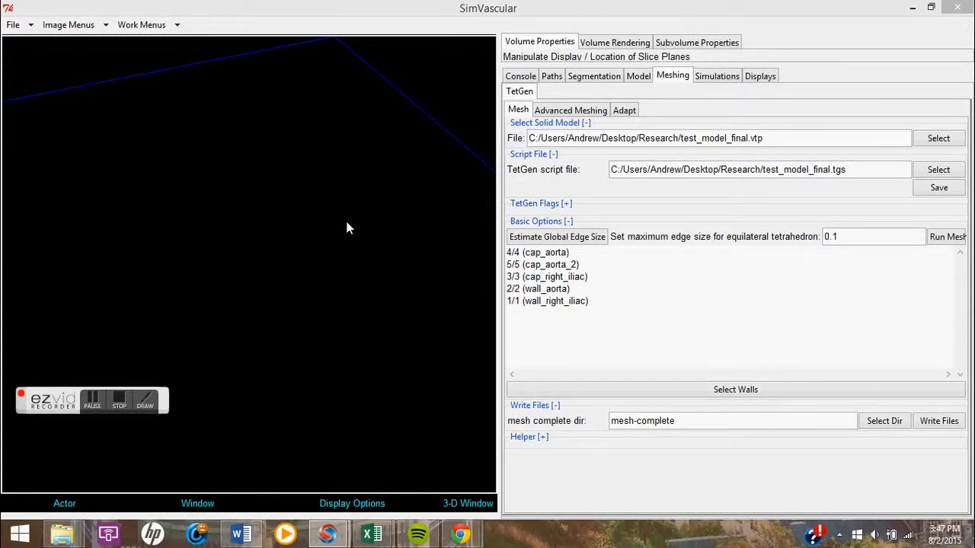
left_click(89, 409)
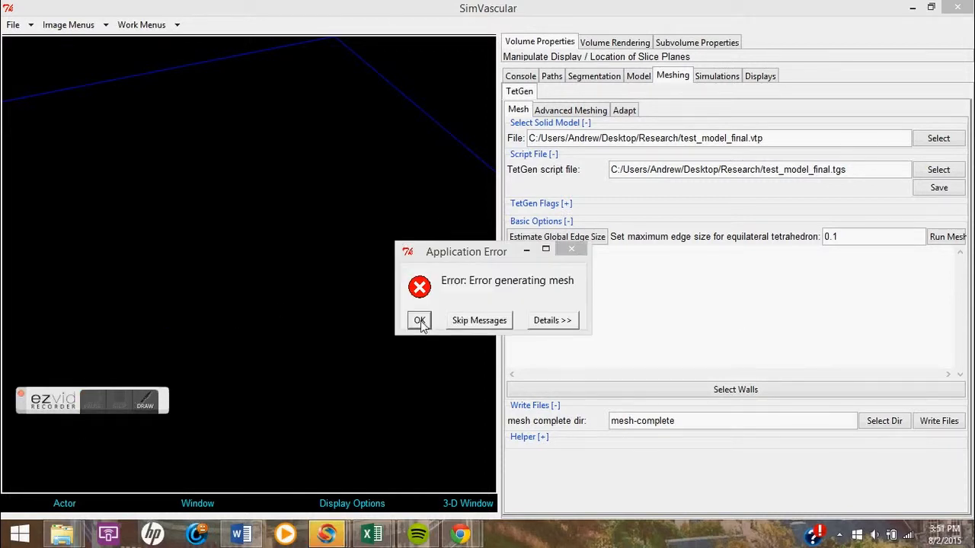
left_click(419, 321)
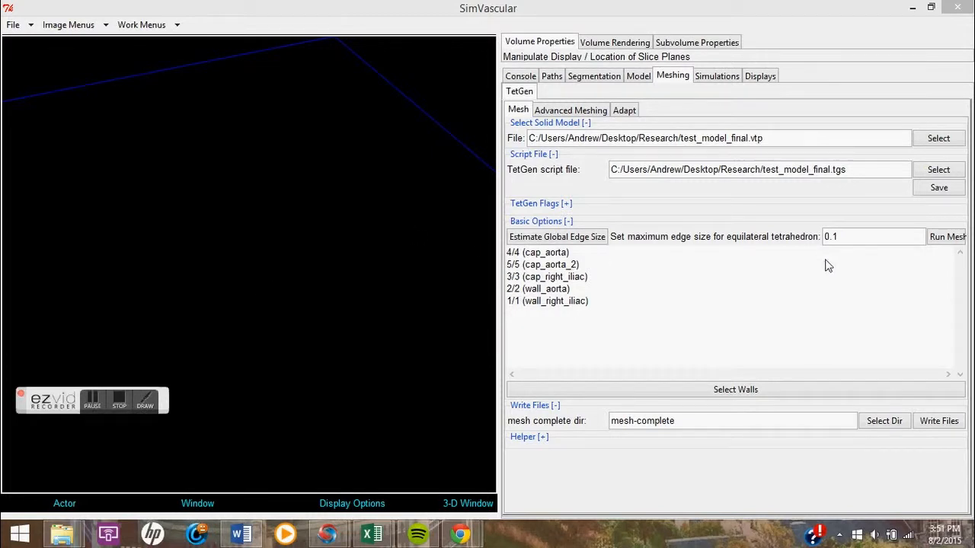
left_click(579, 236)
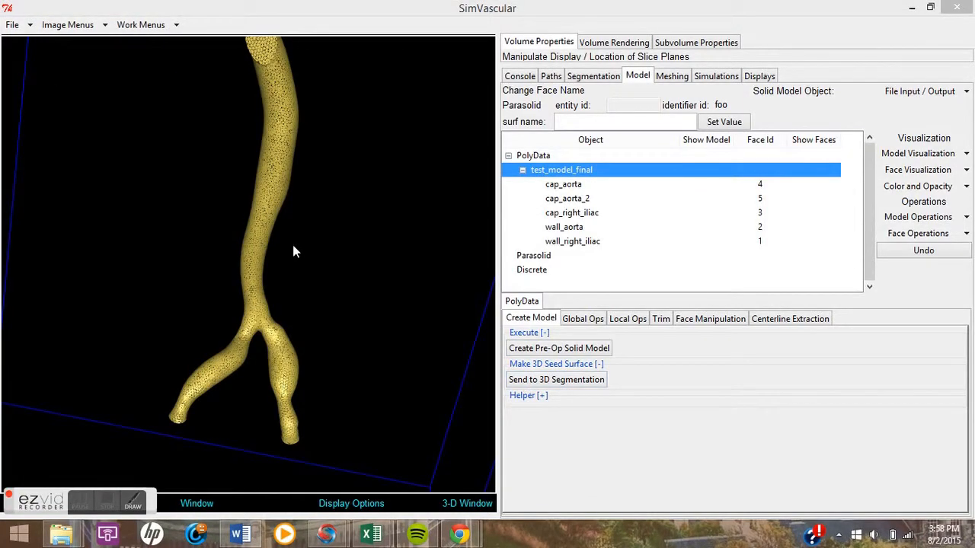
Step: Hide the exterior surface mesh and show the test_model_final solid model
left_click(351, 499)
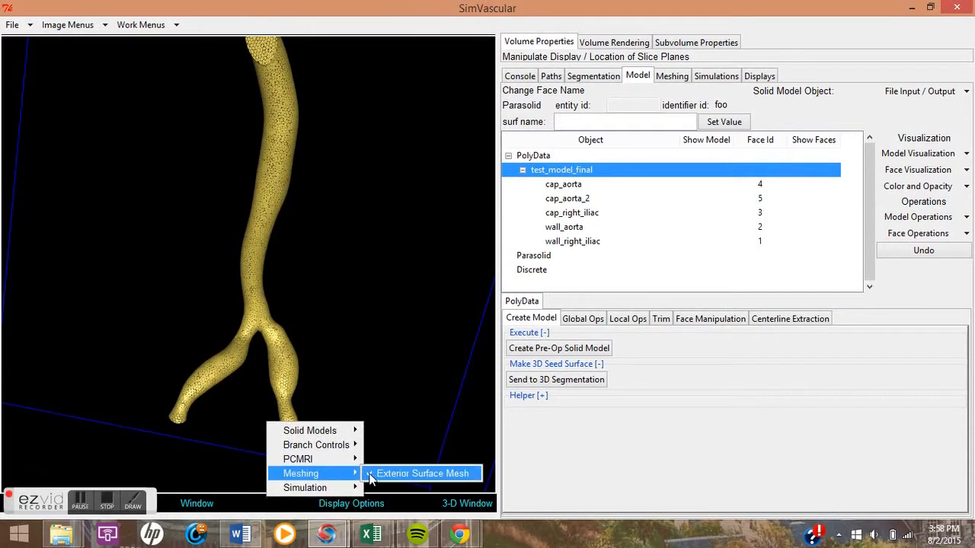
left_click(371, 475)
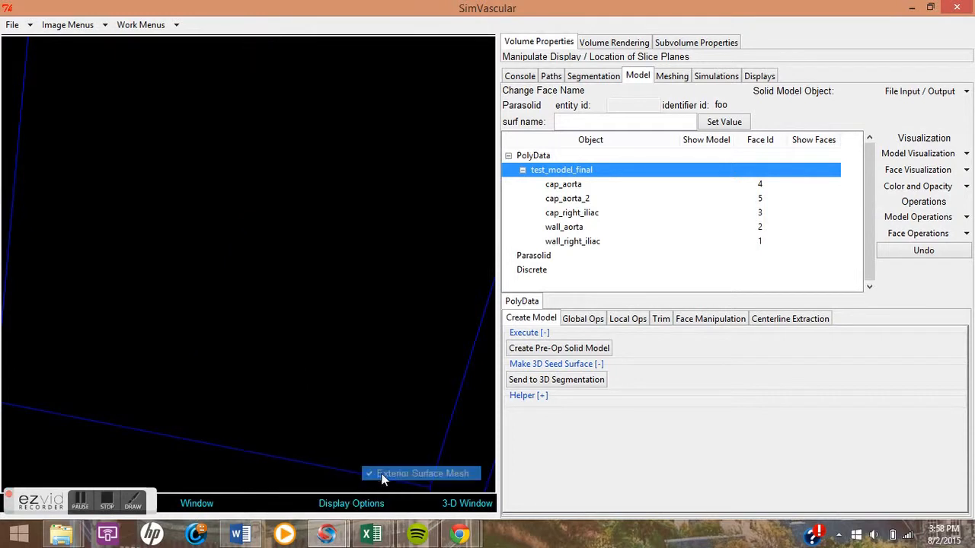
left_click(966, 155)
left_click(933, 167)
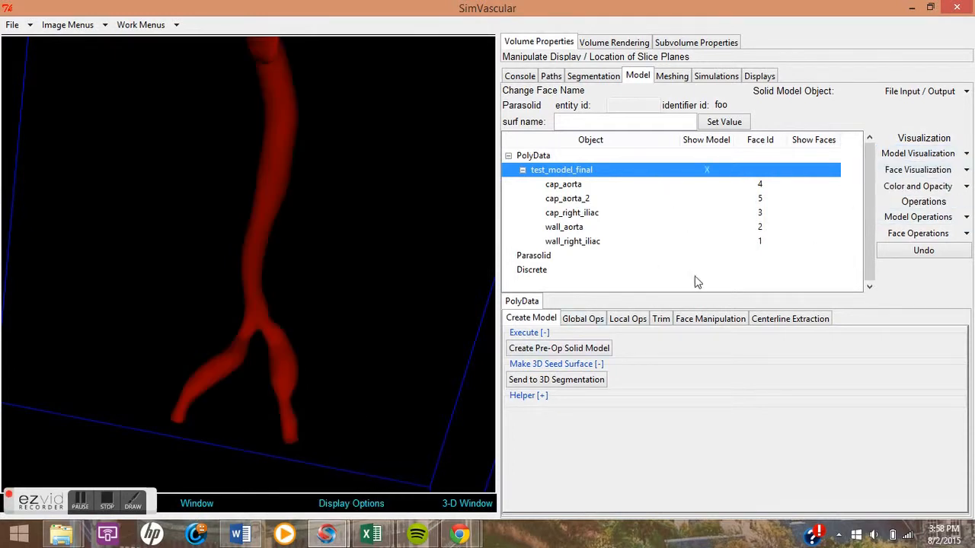
left_click_drag(289, 185, 293, 179)
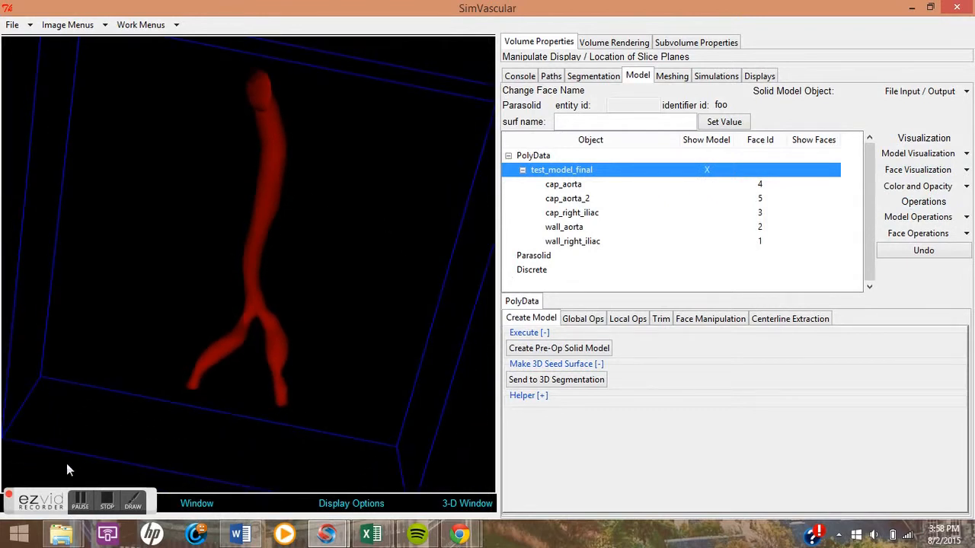
left_click(79, 499)
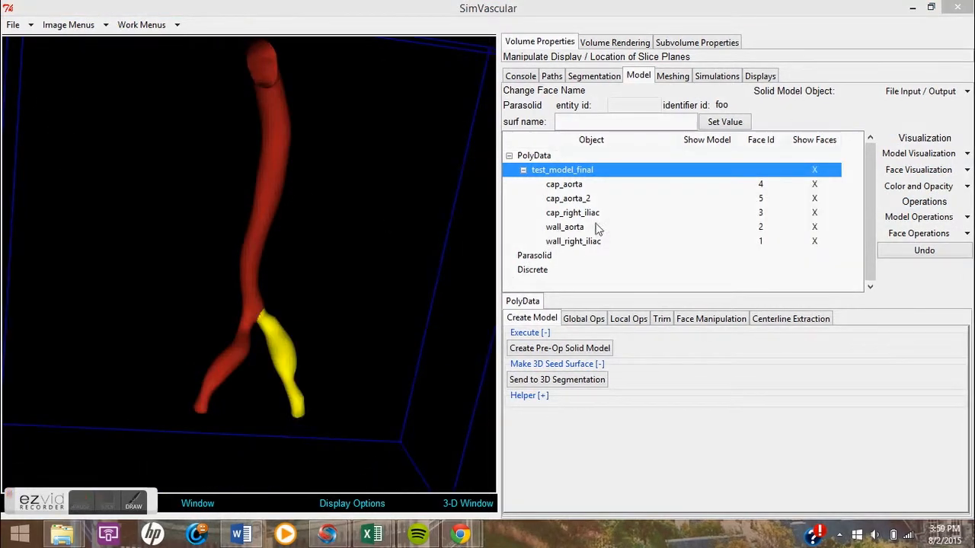
Step: Review which face of test_model_final each name refers to, highlighting the aorta and right iliac caps and walls one by one
left_click(563, 185)
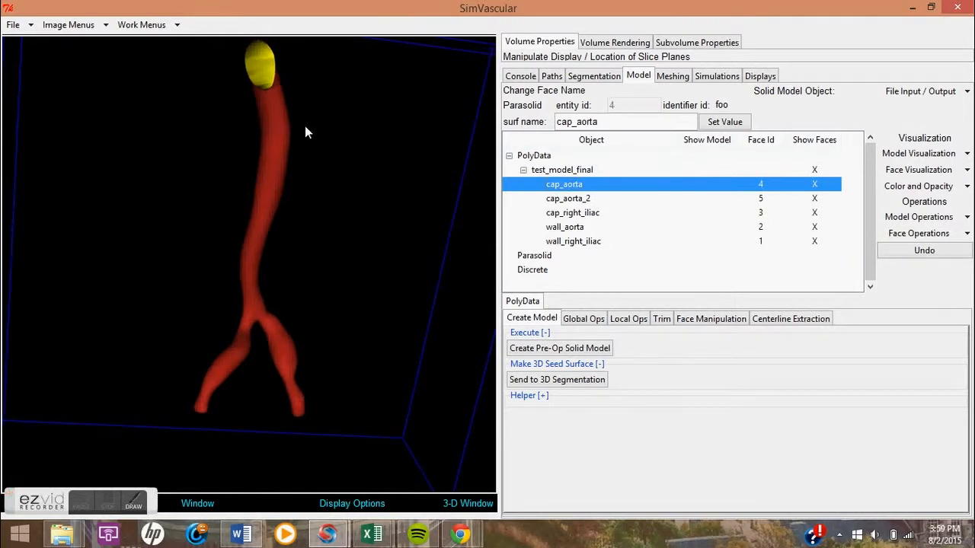
left_click_drag(305, 125, 312, 131)
left_click(579, 198)
left_click_drag(351, 269, 334, 220)
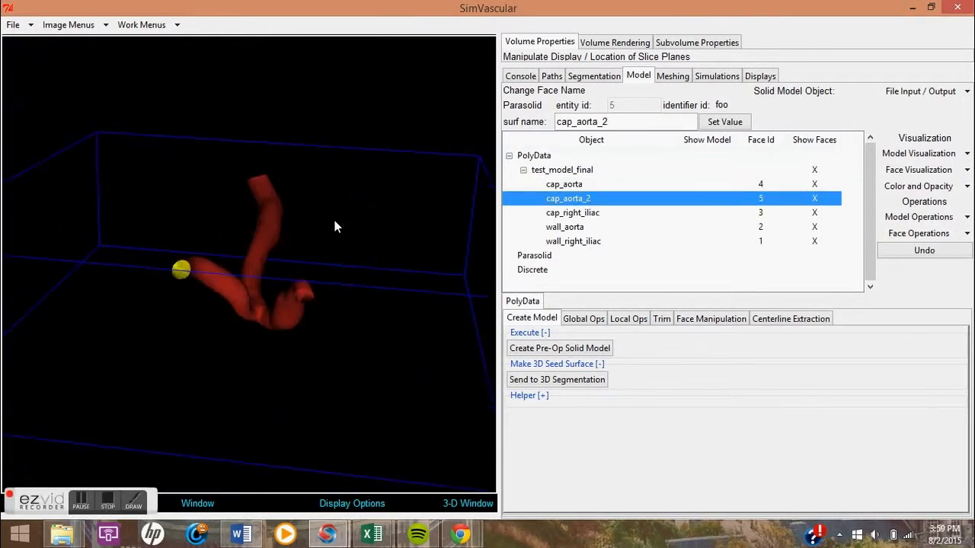
left_click(561, 213)
left_click(562, 227)
left_click_drag(323, 230, 326, 259)
left_click(567, 244)
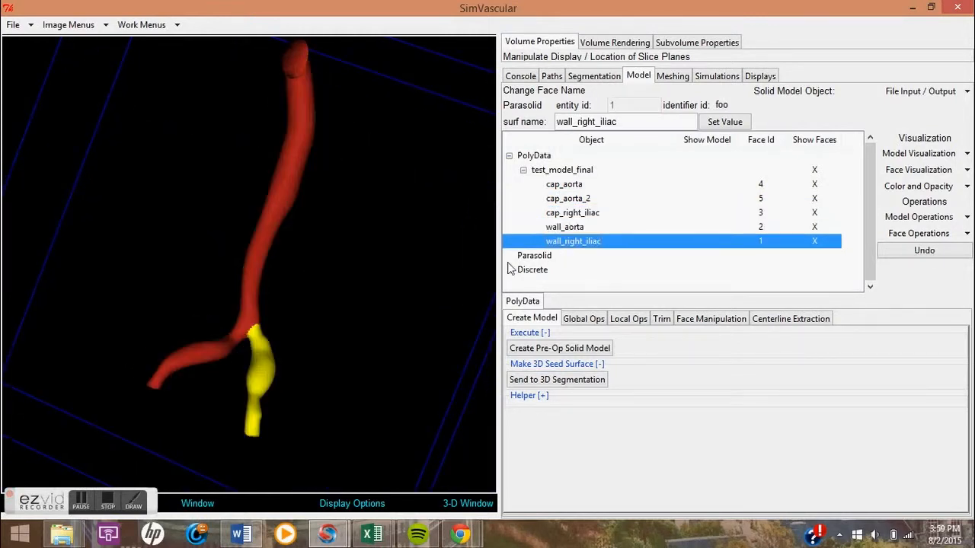
left_click_drag(370, 289, 271, 308)
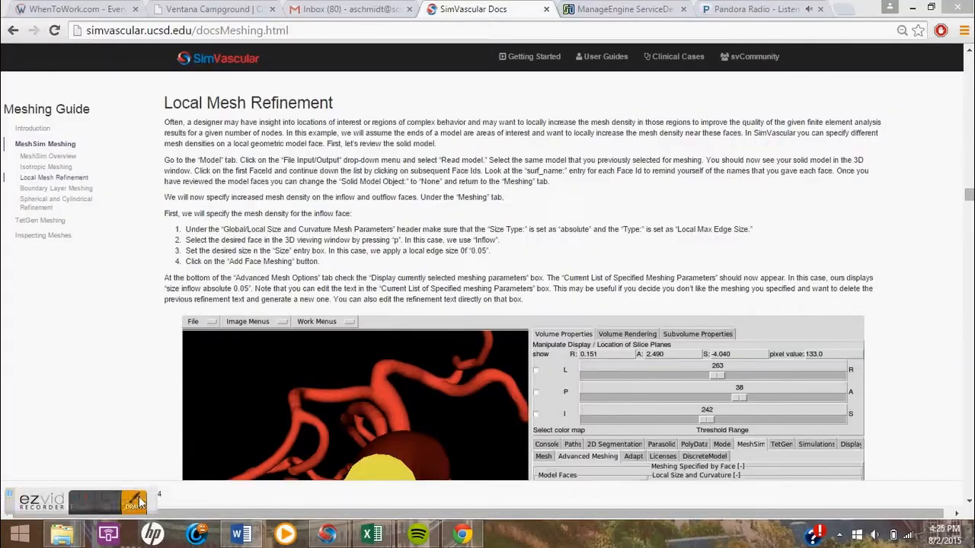
left_click(30, 271)
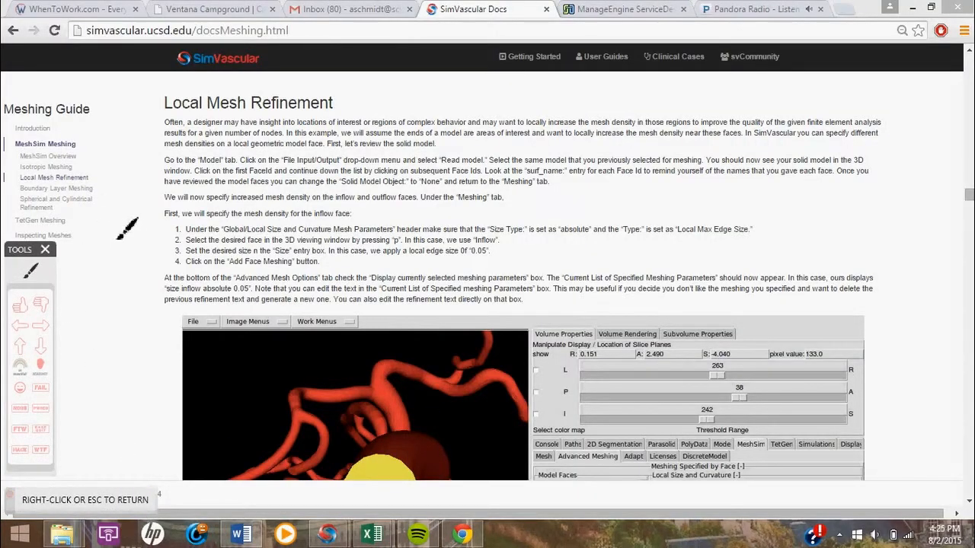
mouse_move(219, 229)
left_mouse_down()
mouse_move(306, 214)
mouse_move(393, 216)
mouse_move(406, 240)
mouse_move(261, 251)
mouse_move(233, 221)
left_mouse_up()
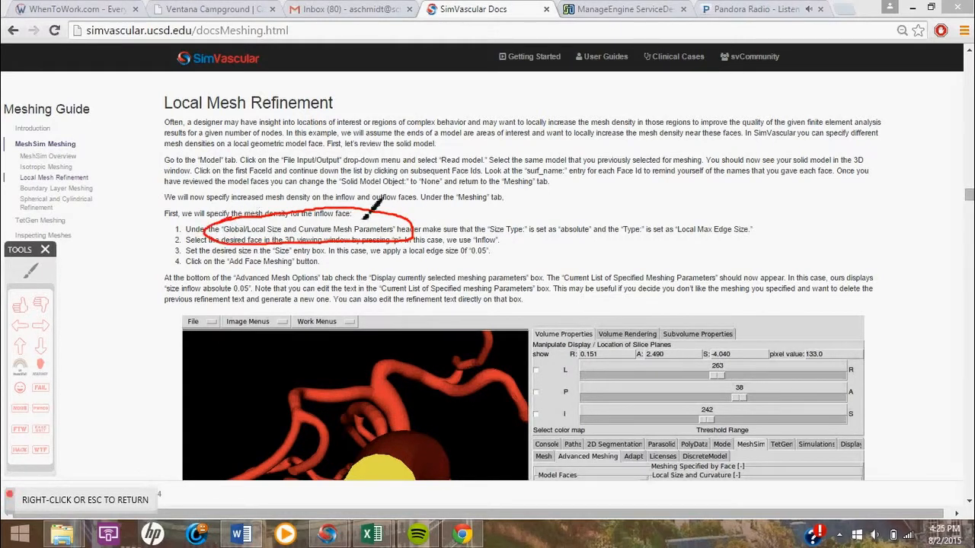
left_click_drag(489, 234, 758, 236)
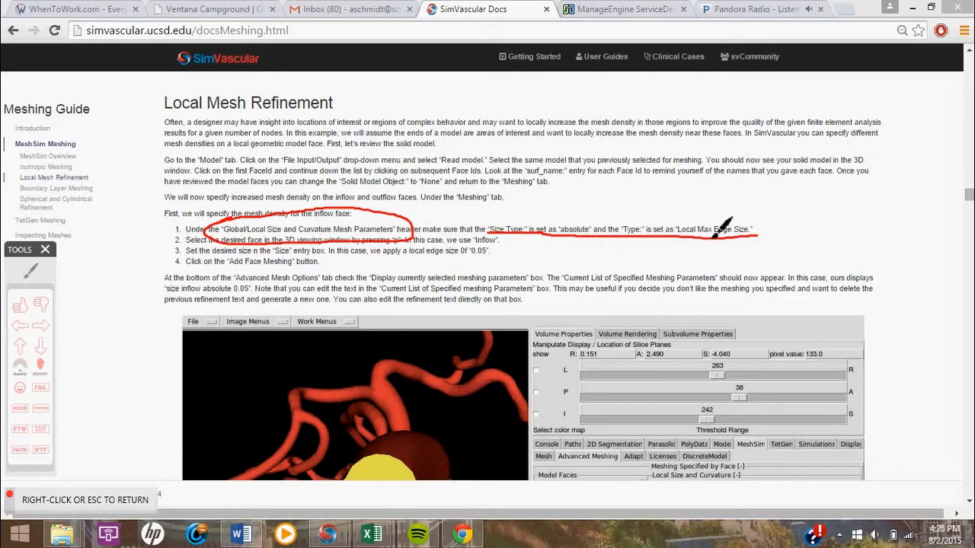
right_click(678, 232)
Step: Switch from the Local Mesh Refinement documentation to the SimVascular window with the TetGen mesh settings
mouse_move(332, 537)
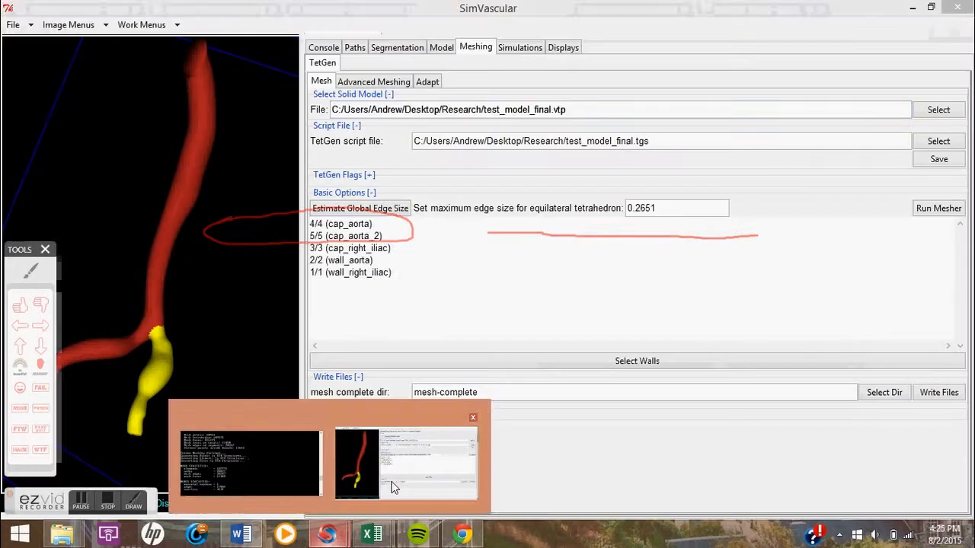
left_click(393, 488)
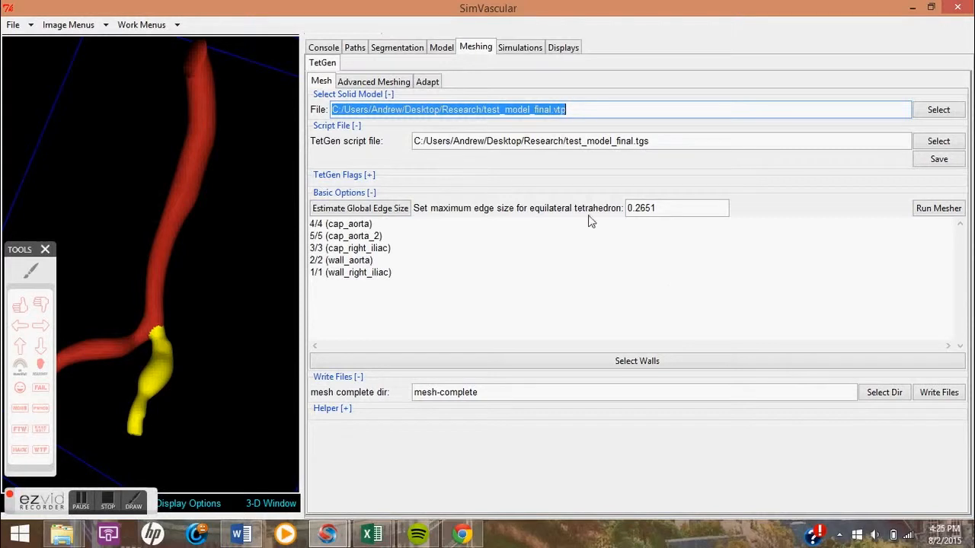
Step: Look over the TetGen adaptation settings and bring up the advanced meshing options with the local size settings
left_click(373, 81)
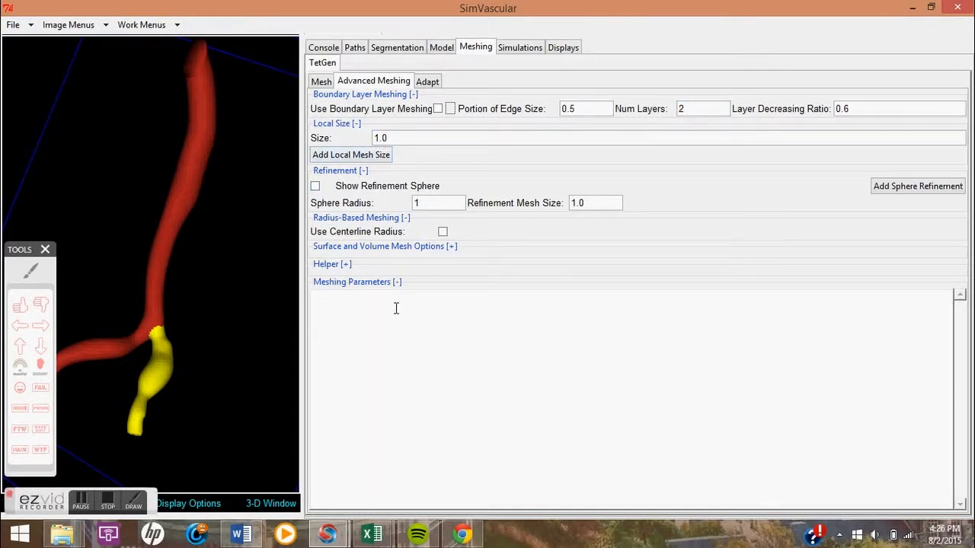
left_click(427, 81)
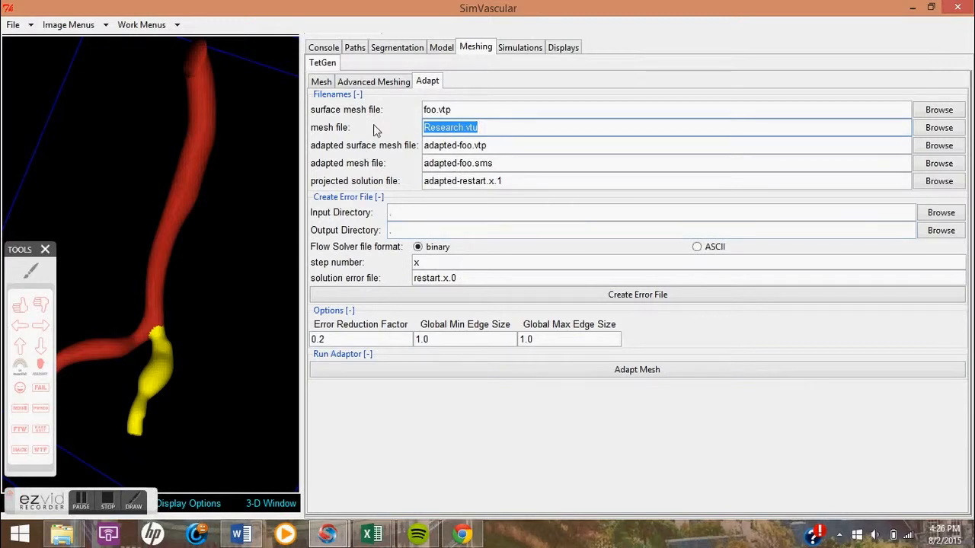
left_click(373, 83)
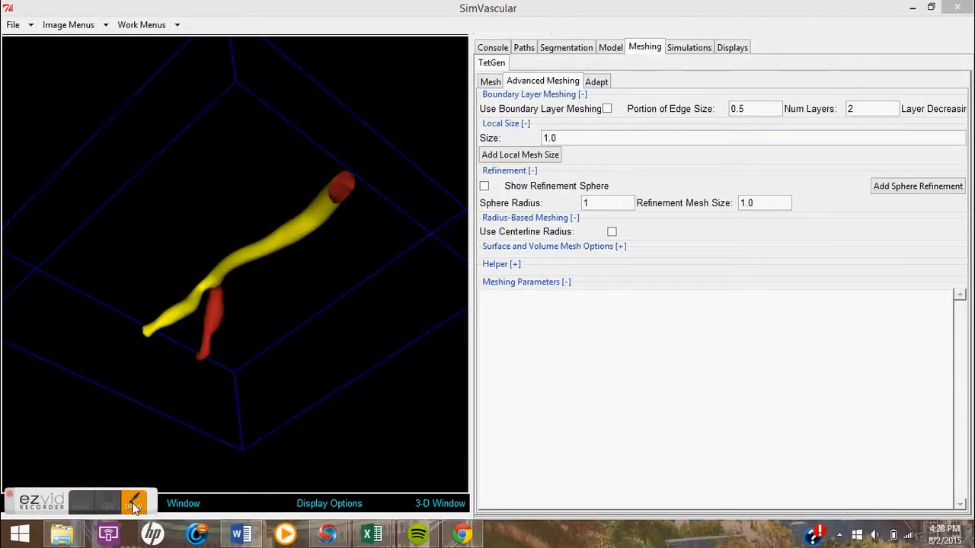
left_click(134, 503)
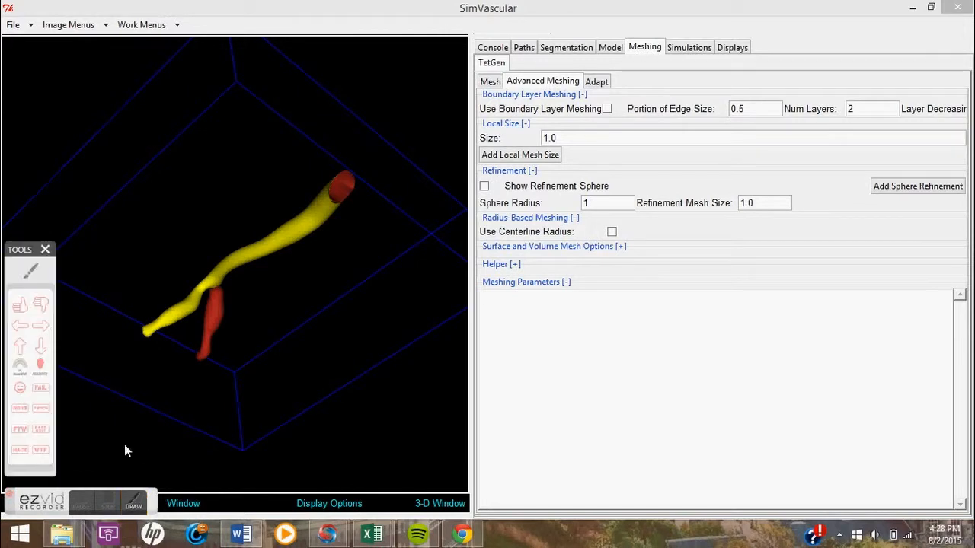
left_click(29, 273)
left_click_drag(121, 192, 122, 265)
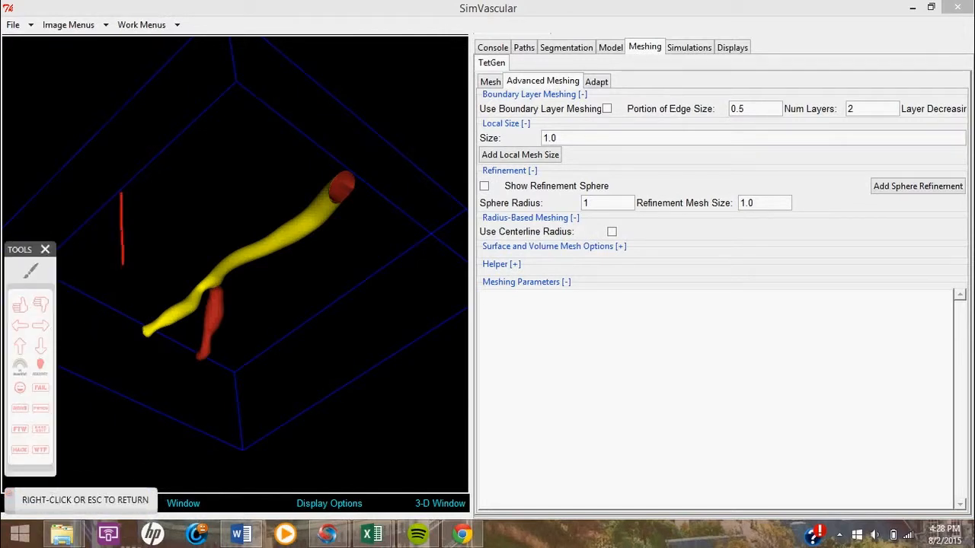
left_click_drag(139, 202, 120, 204)
right_click(246, 196)
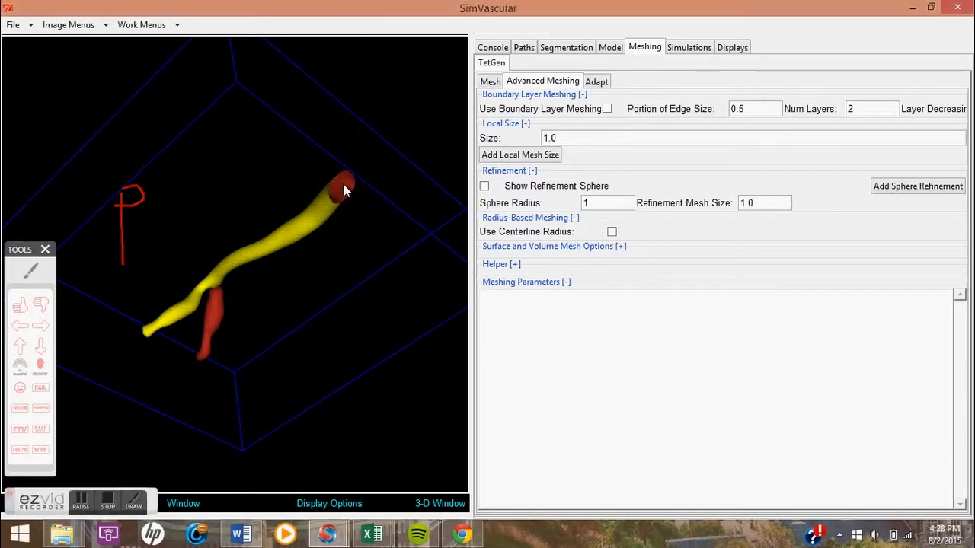
Step: Select the cap_aorta face at the wide end of the aorta and set the local mesh size to .05
left_click(344, 184)
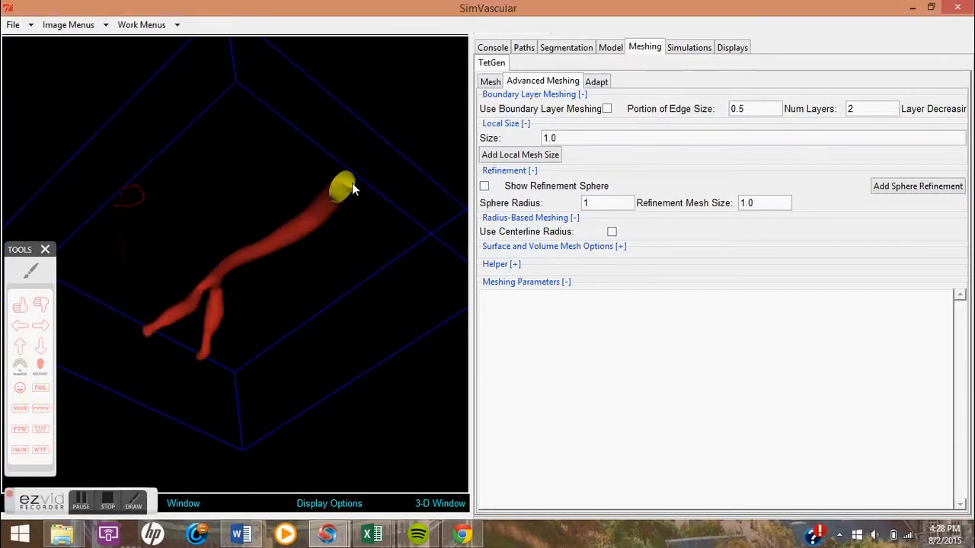
left_click(82, 501)
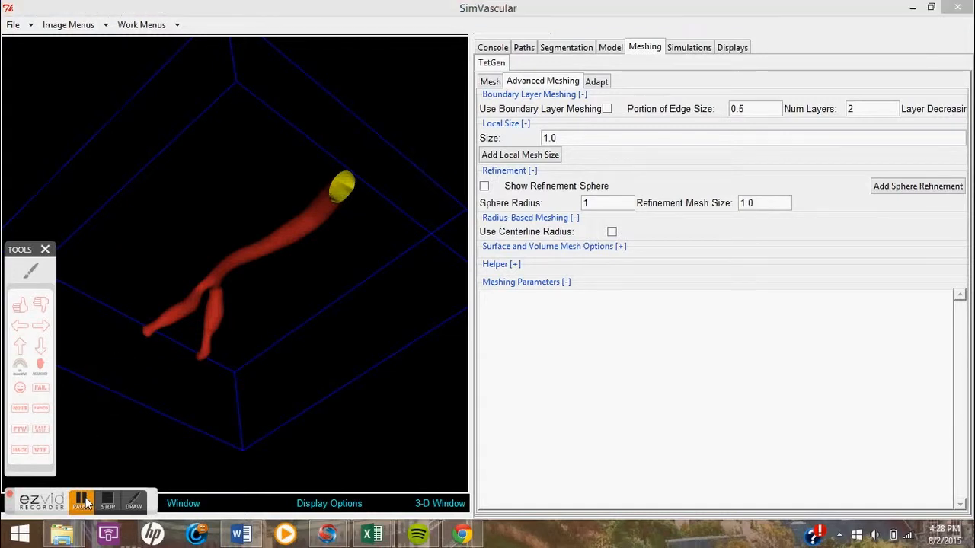
left_click(45, 250)
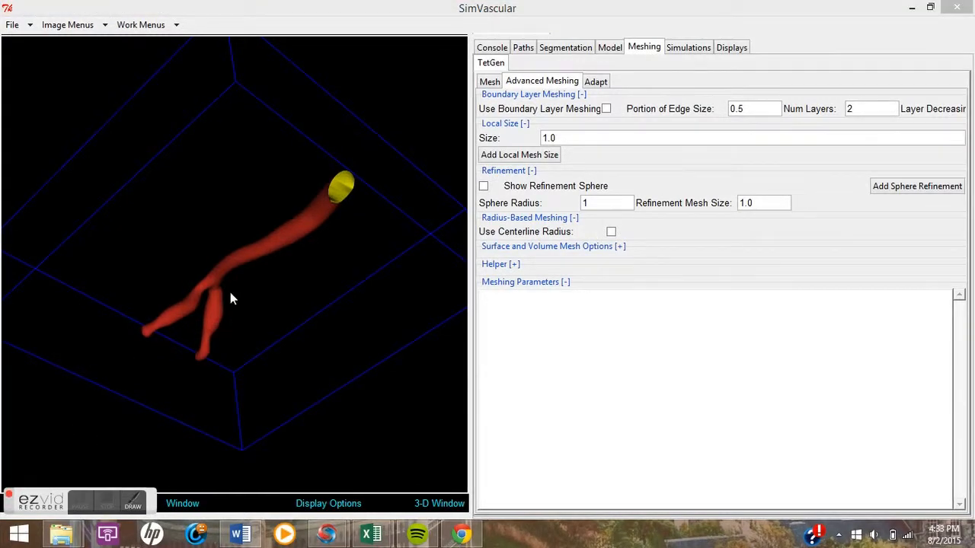
left_click_drag(230, 293, 349, 228)
left_click(133, 502)
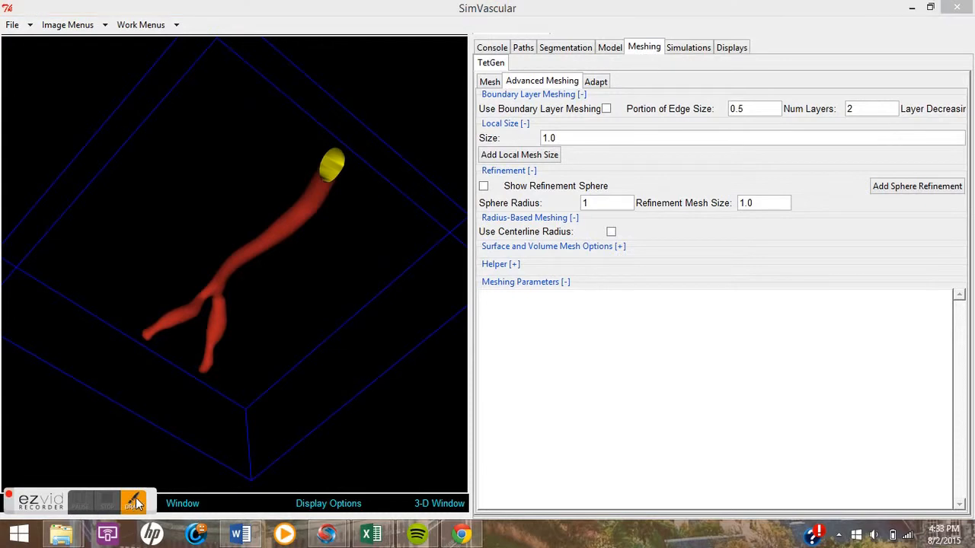
left_click(33, 275)
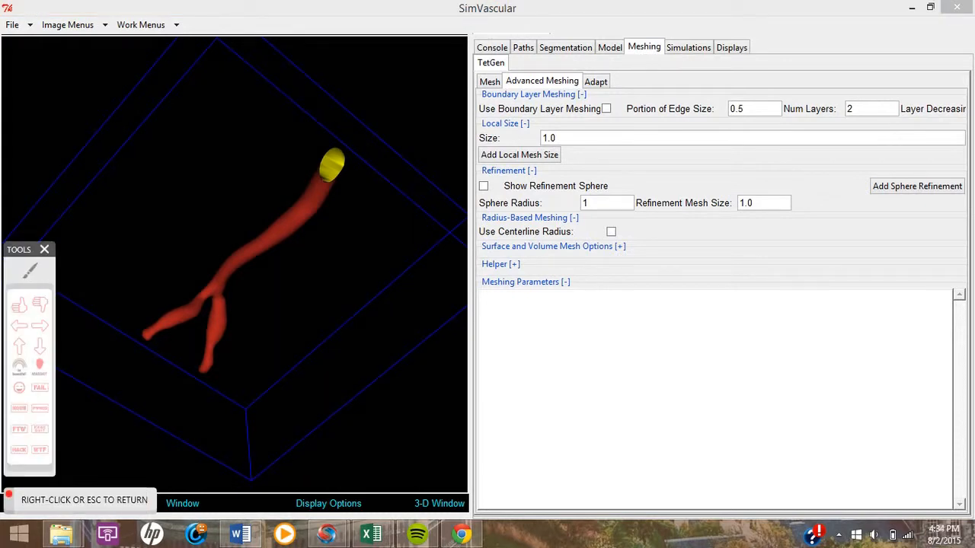
mouse_move(540, 157)
left_mouse_down()
mouse_move(614, 163)
mouse_move(523, 137)
mouse_move(550, 134)
mouse_move(531, 146)
left_mouse_up()
right_click(549, 133)
type(".05")
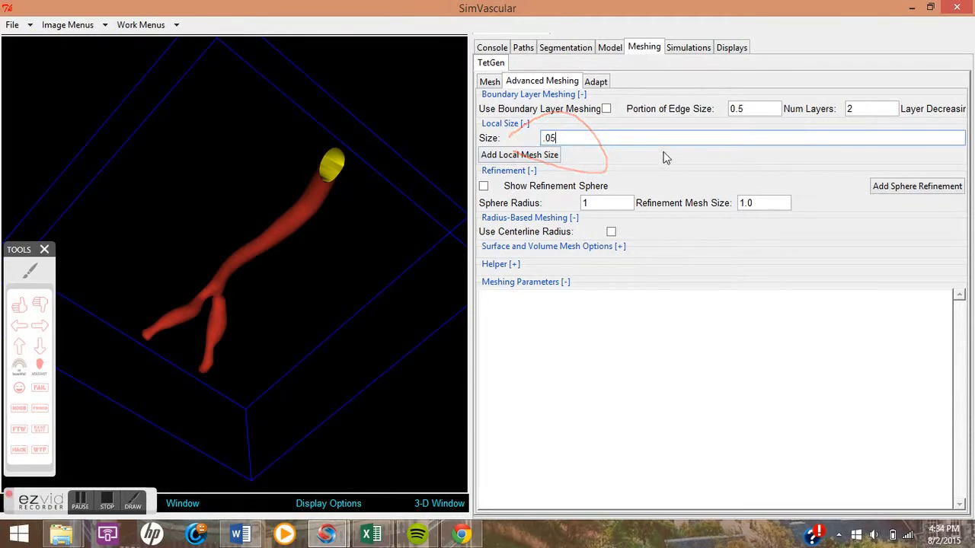
Step: Check the Local Mesh Refinement example for the inflow face in the SimVascular Docs, and return to the SimVascular window
mouse_move(485, 540)
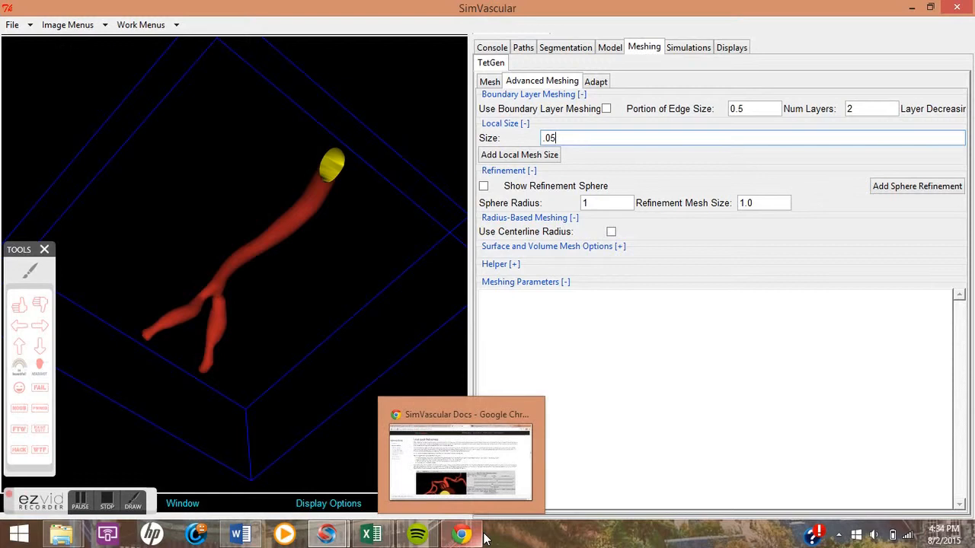
left_click(478, 475)
scroll(589, 303, "down", 8)
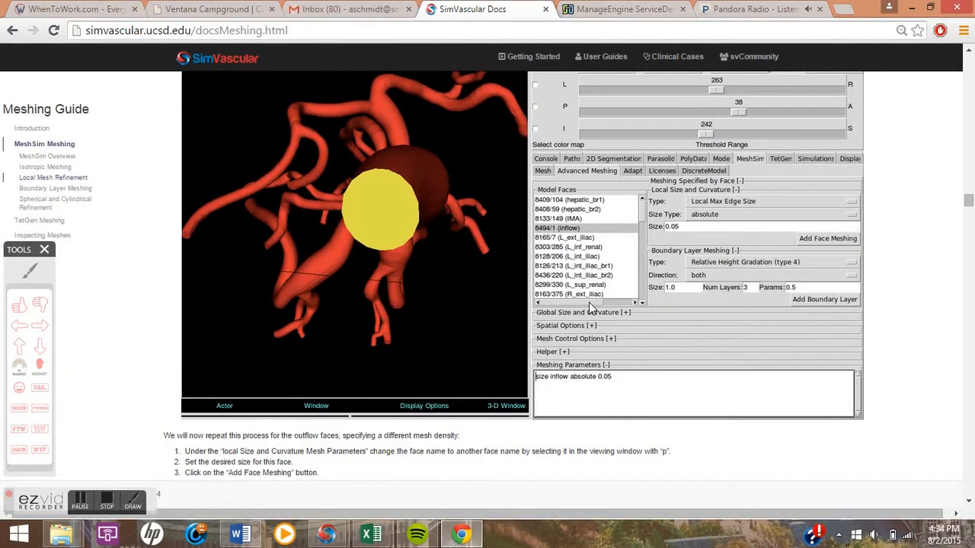
scroll(589, 303, "up", 1)
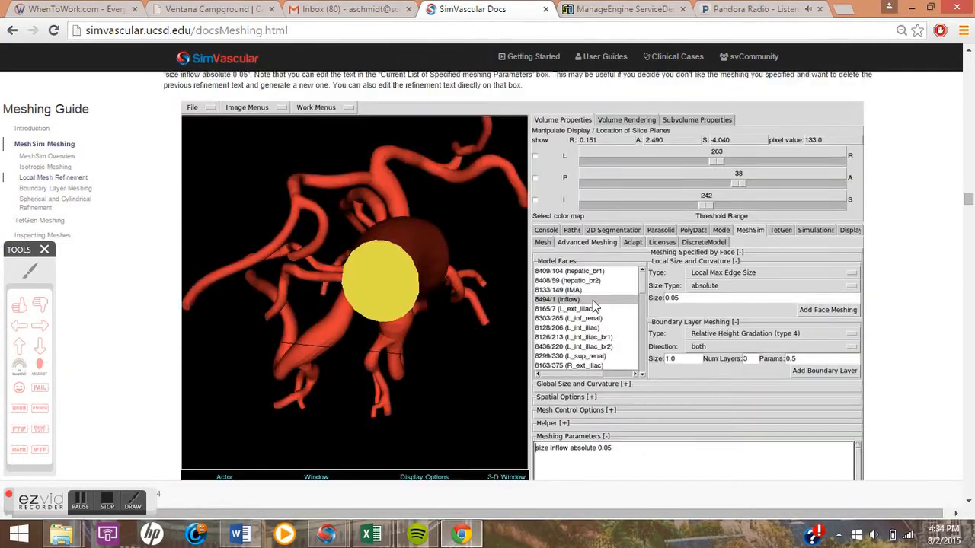
left_click(30, 270)
mouse_move(528, 151)
left_mouse_down()
mouse_move(604, 95)
mouse_move(844, 206)
mouse_move(860, 379)
mouse_move(668, 392)
mouse_move(559, 200)
left_mouse_up()
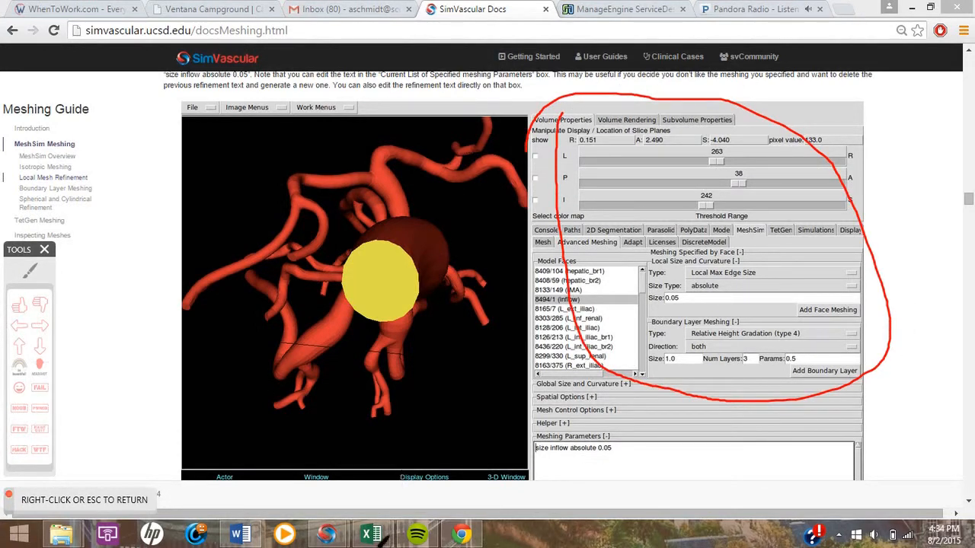
key("Escape")
mouse_move(326, 535)
left_click(395, 480)
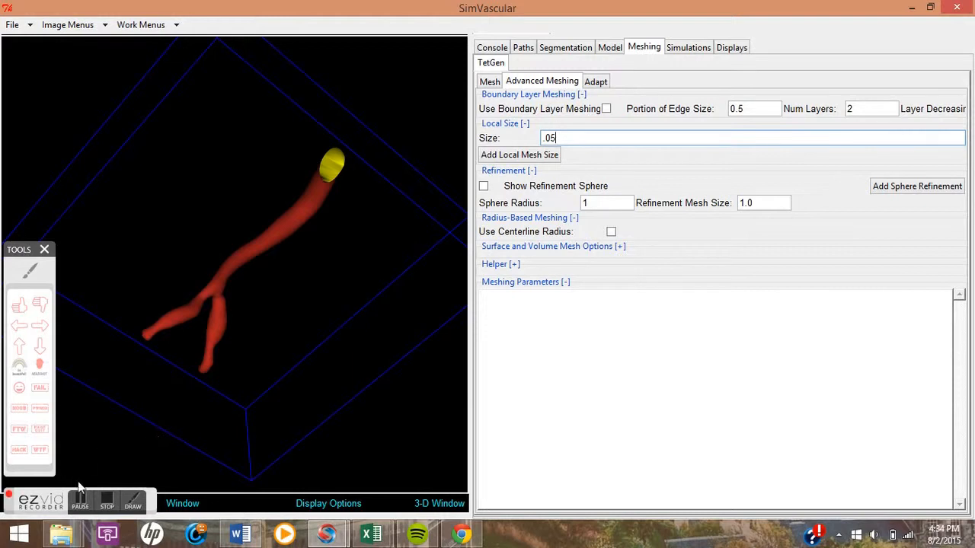
Step: Add the .05 local mesh size for cap_aorta to the meshing parameters
left_click(82, 500)
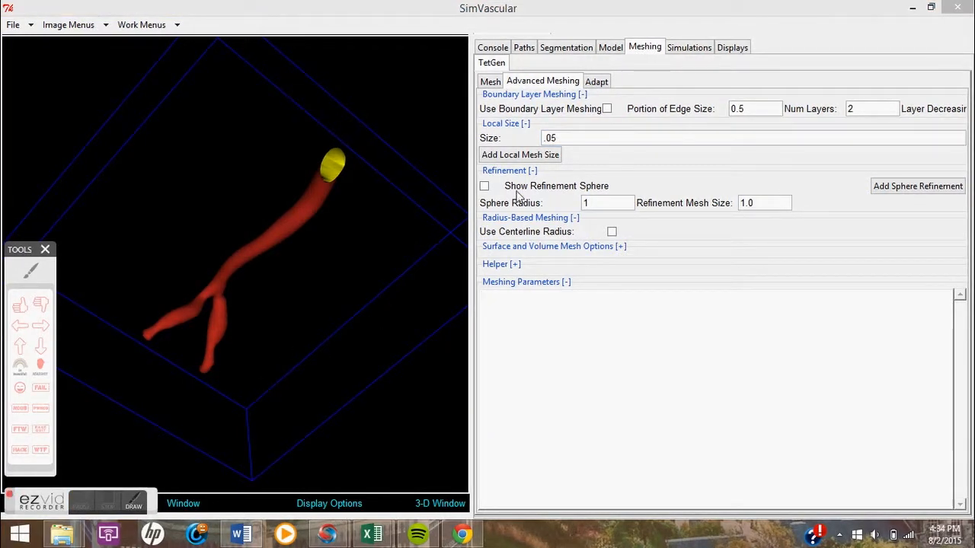
left_click(521, 156)
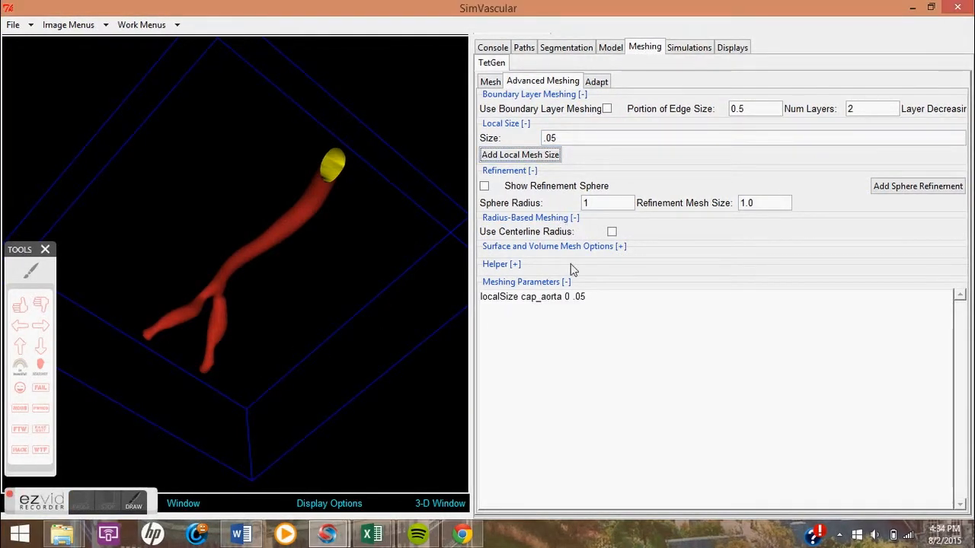
left_click(82, 503)
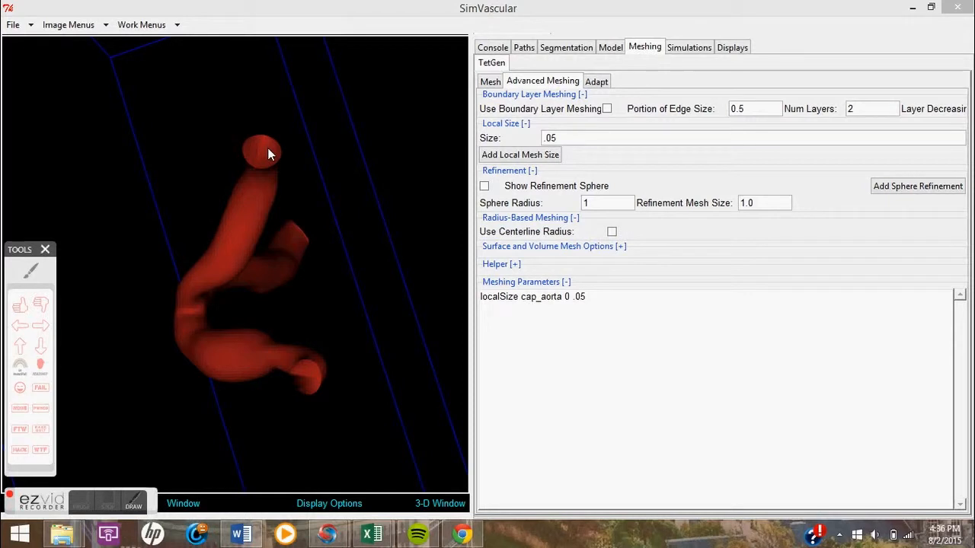
Step: Select the cap_aorta_2 face on the model and add a local mesh size of .5 for it
left_click(267, 148)
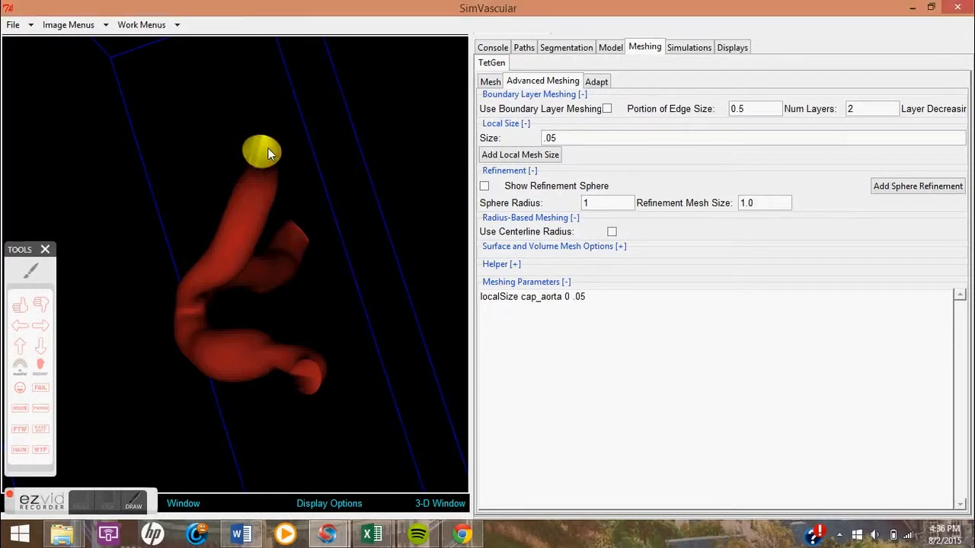
left_click_drag(568, 138, 550, 143)
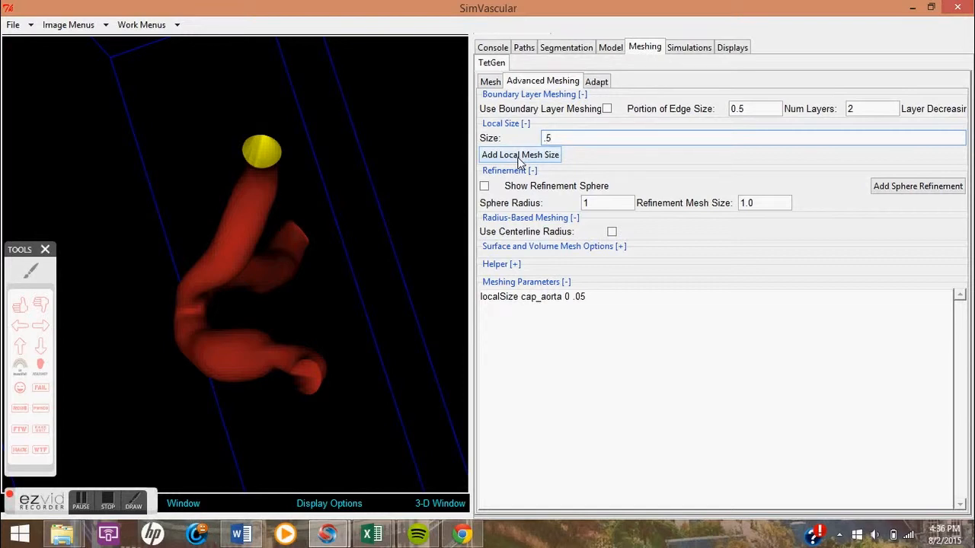
left_click(522, 158)
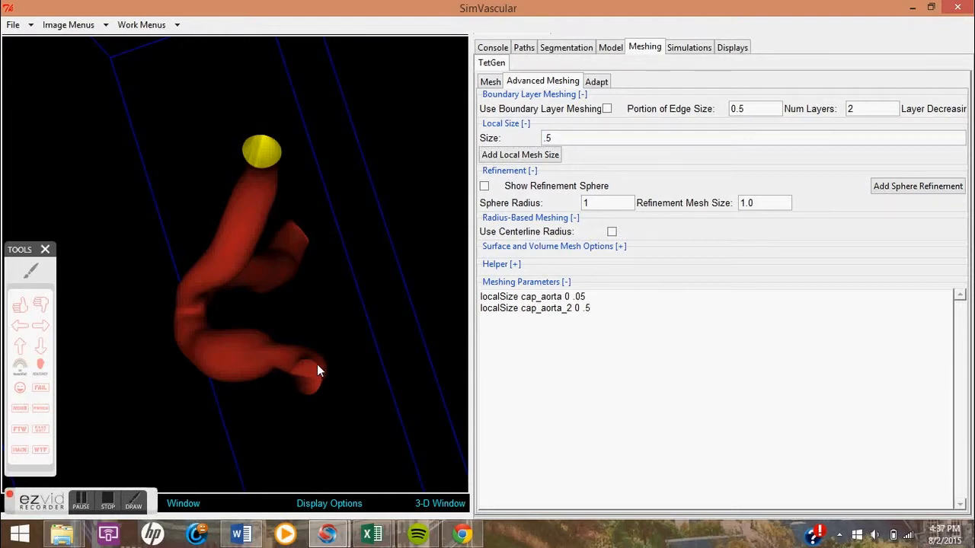
Step: Select the cap_right_iliac face on the model and add a local mesh size of .5 for it
left_click(304, 381)
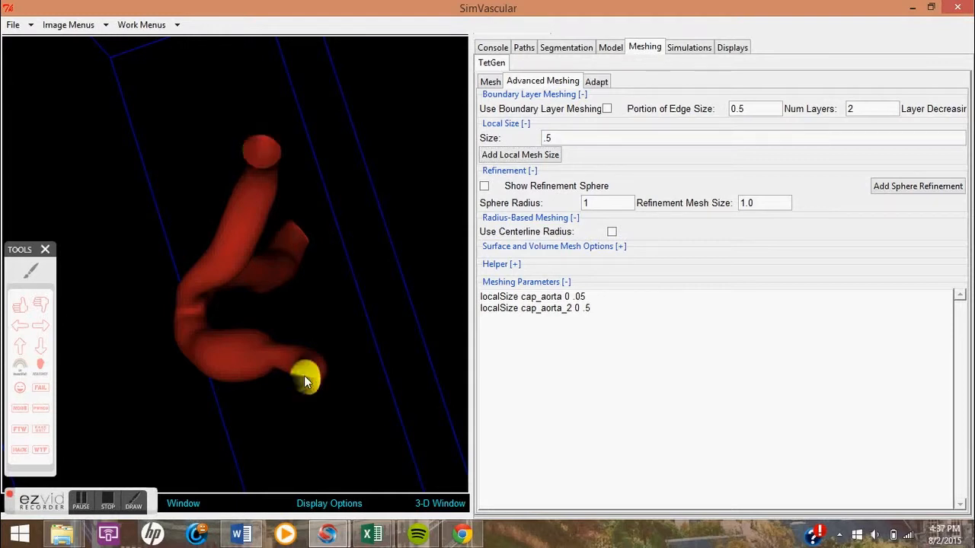
left_click(549, 138)
type(".5")
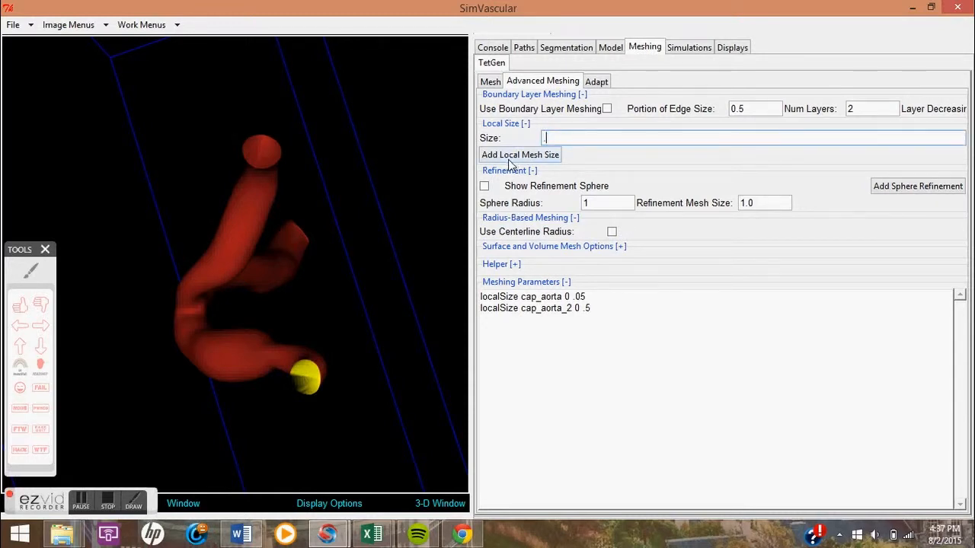
left_click(512, 155)
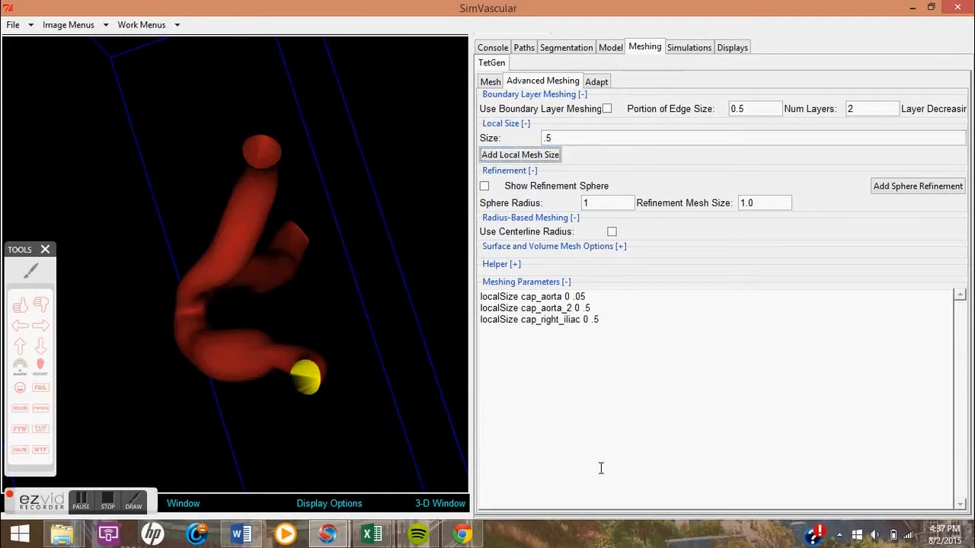
Step: Try to mesh test_model_final.vtp with a maximum edge size of 0.2, using the currently selected meshing options and overwriting the script file
left_click(81, 508)
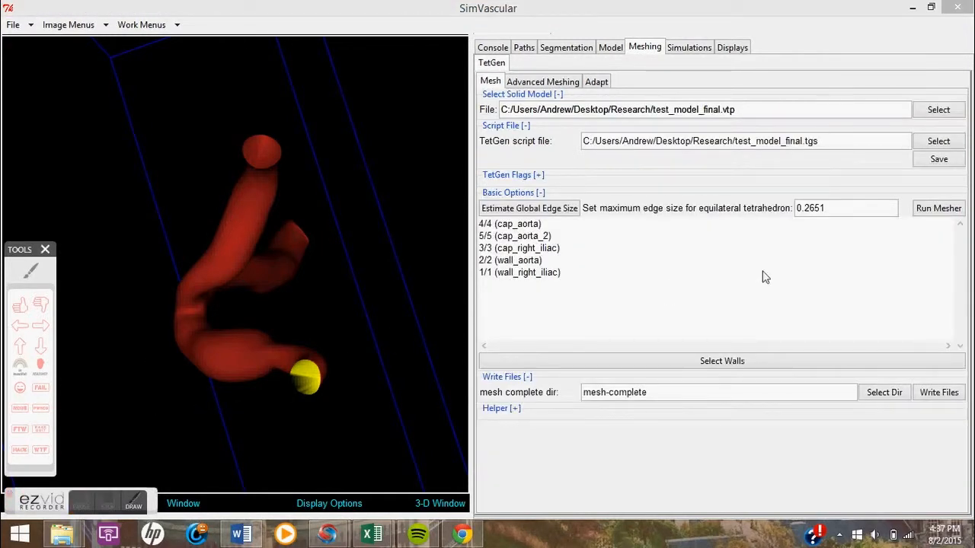
left_click(857, 207)
key("BackSpace")
key("BackSpace")
key("BackSpace")
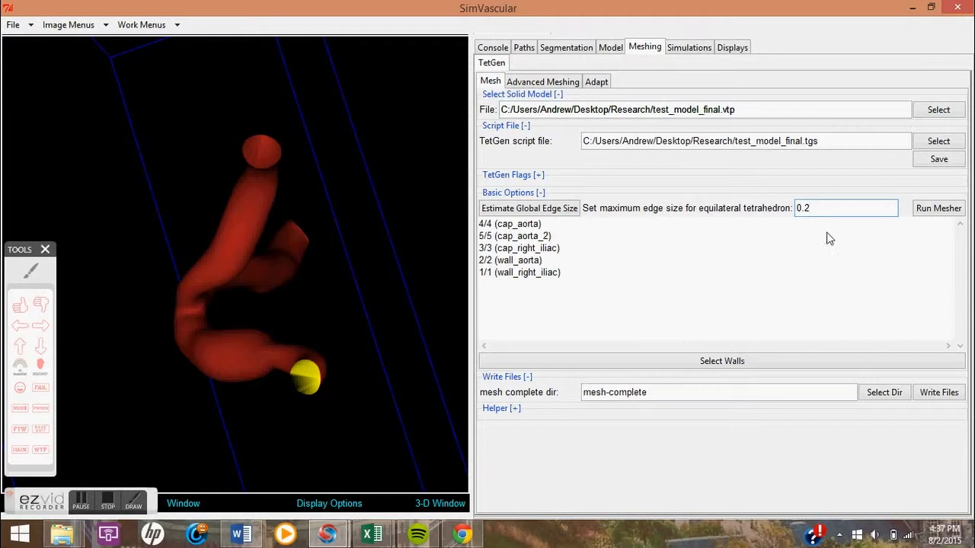
left_click(938, 208)
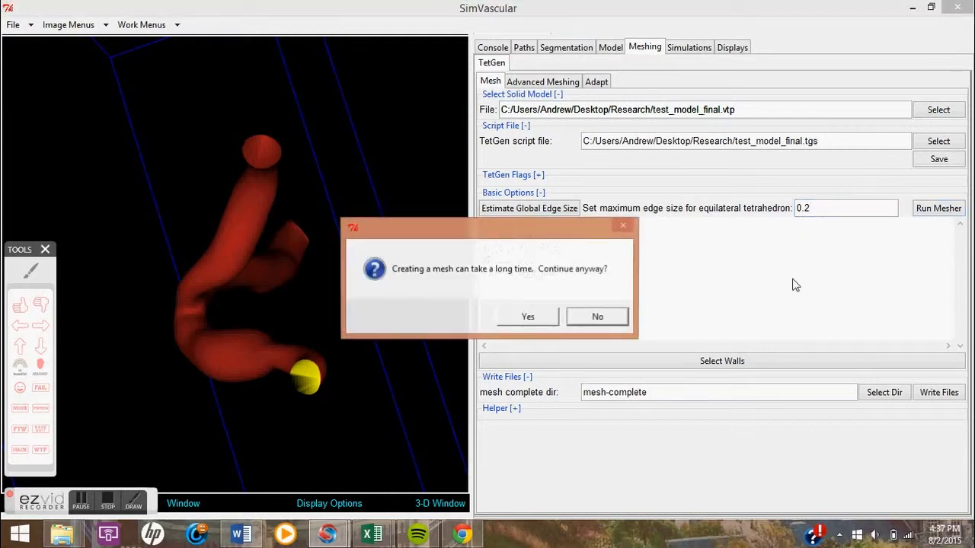
left_click(512, 321)
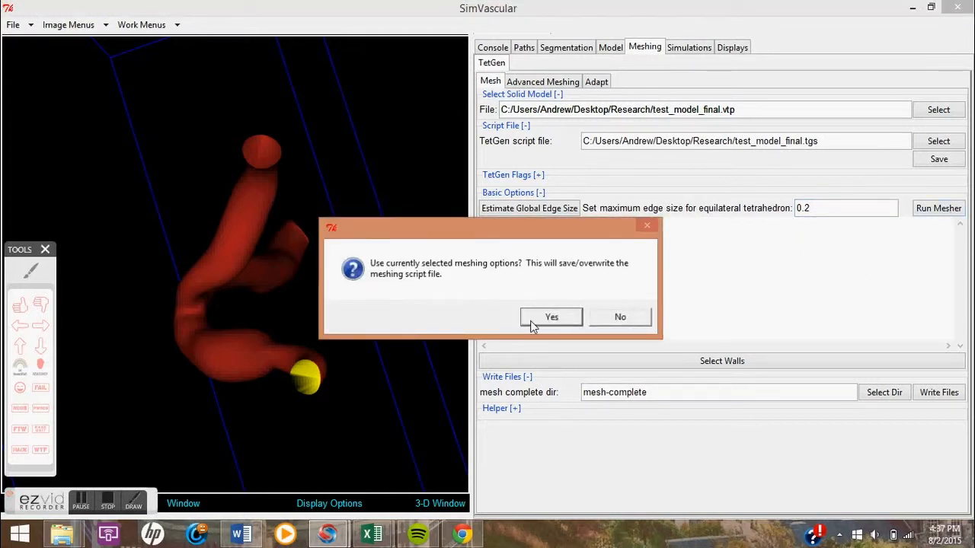
left_click(535, 320)
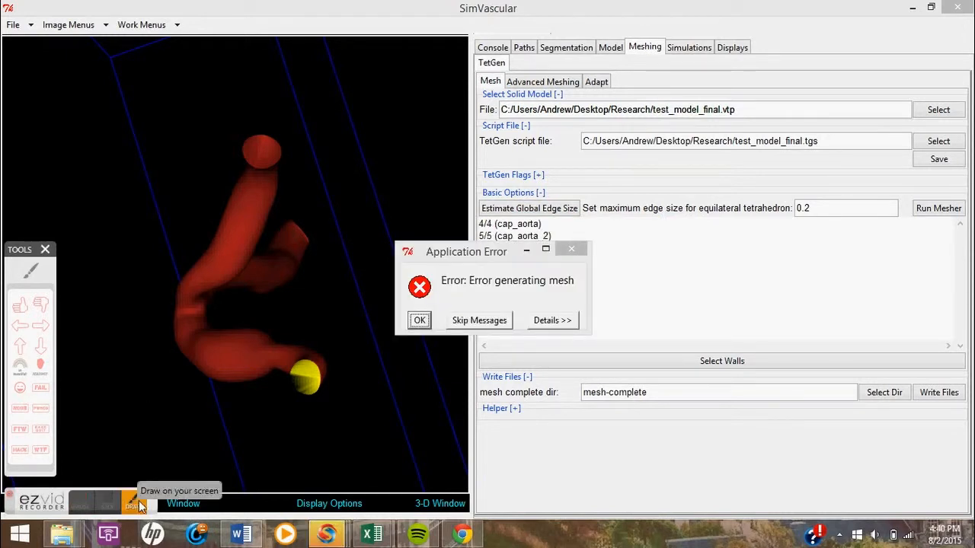
Step: Dismiss the mesh generation error and estimate the global edge size for the model again
left_click(133, 503)
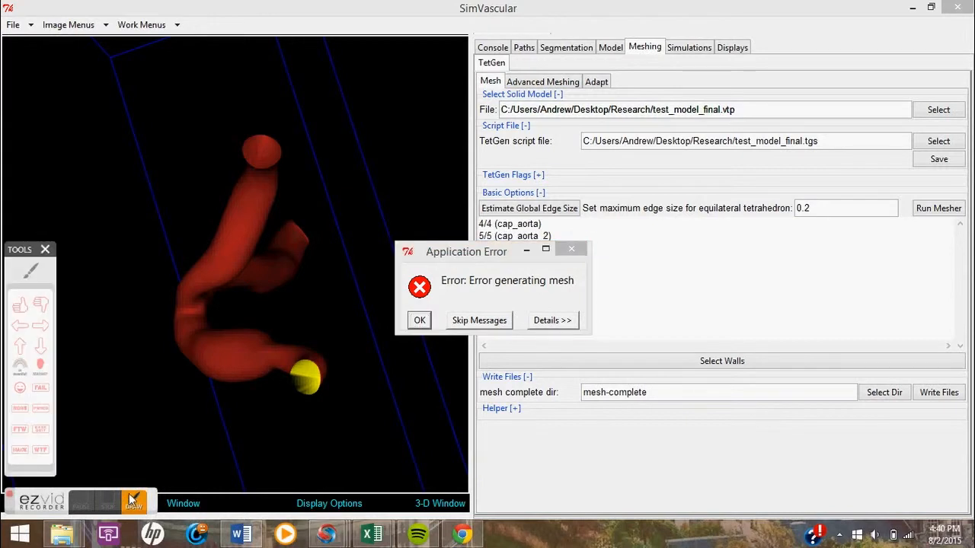
left_click(30, 271)
mouse_move(353, 231)
left_mouse_down()
mouse_move(653, 217)
mouse_move(473, 377)
mouse_move(345, 204)
left_mouse_up()
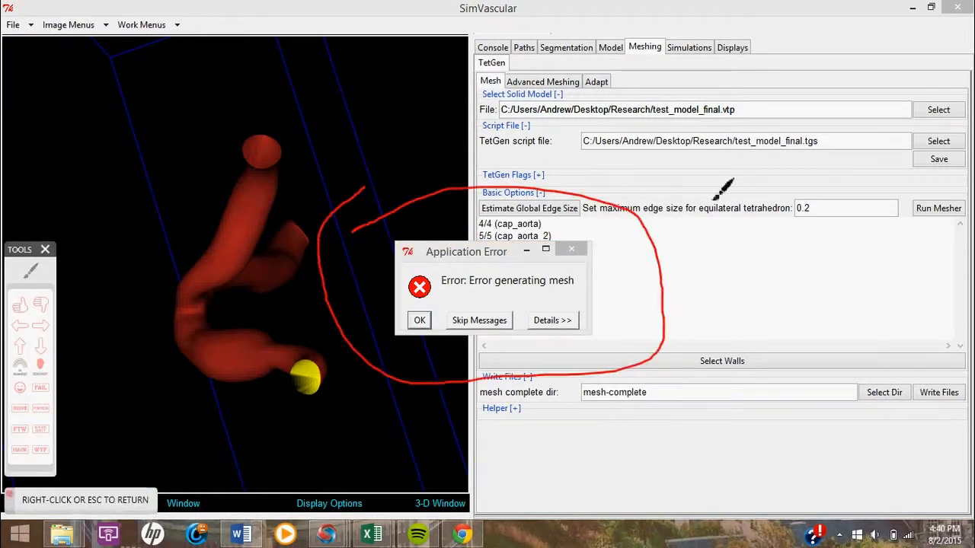
mouse_move(817, 195)
left_mouse_down()
mouse_move(819, 219)
mouse_move(827, 208)
left_mouse_up()
right_click(827, 215)
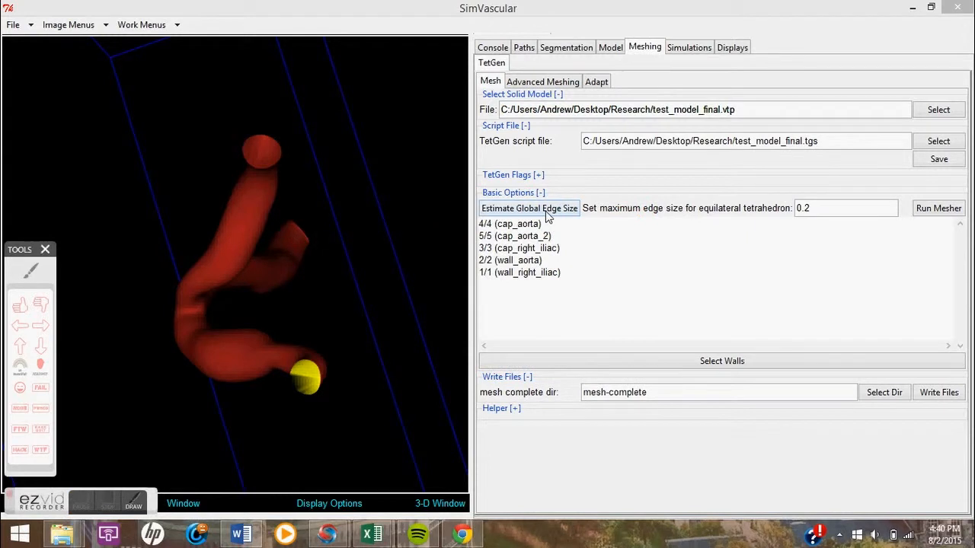
left_click(546, 210)
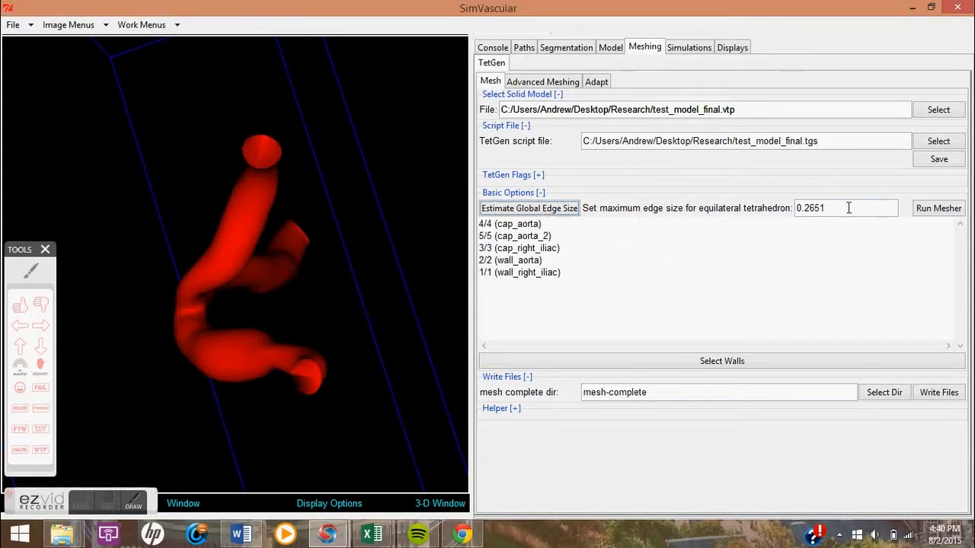
Step: Try to mesh the model with a maximum edge size of 0.2651 and the listed local sizes, overwriting the script file, and dismiss the error
left_click(545, 84)
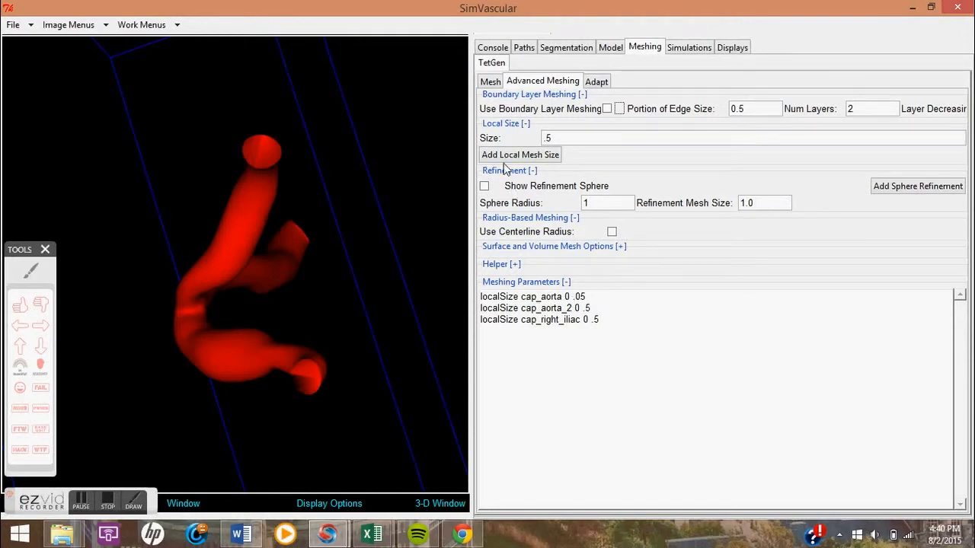
left_click(490, 82)
left_click(937, 208)
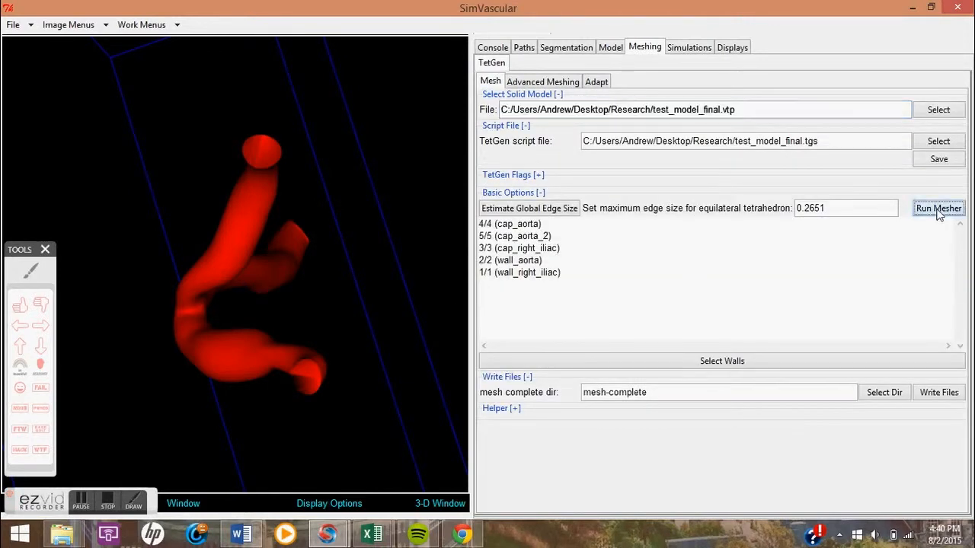
left_click(507, 318)
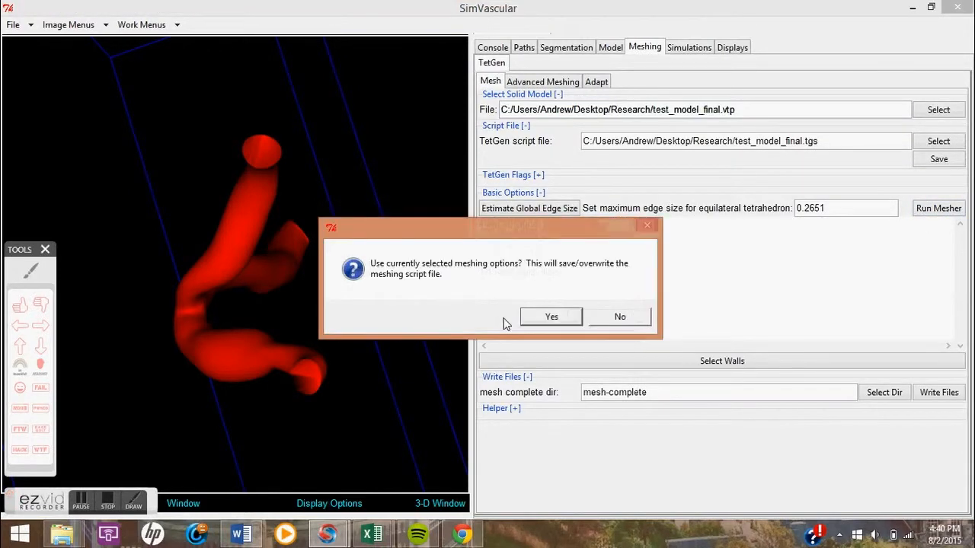
left_click(546, 318)
left_click(82, 500)
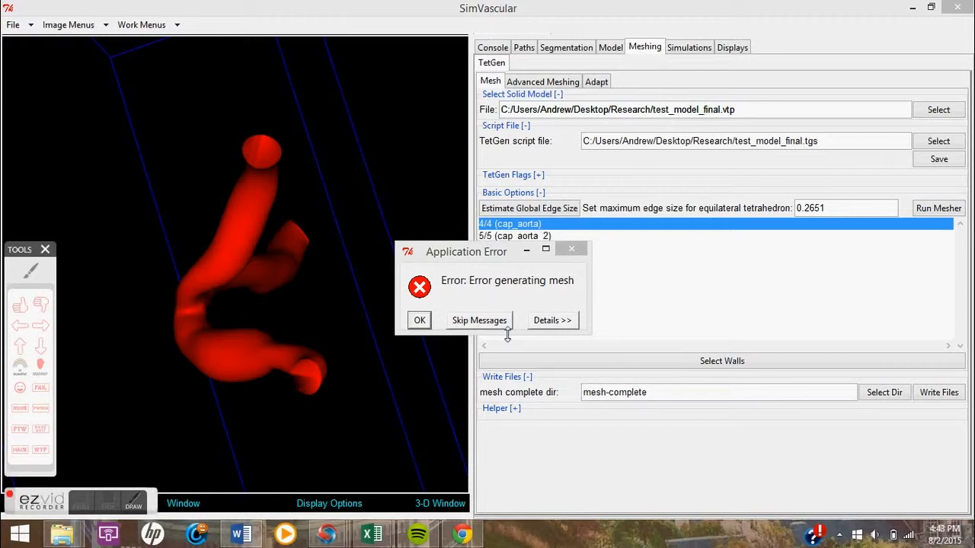
left_click(420, 320)
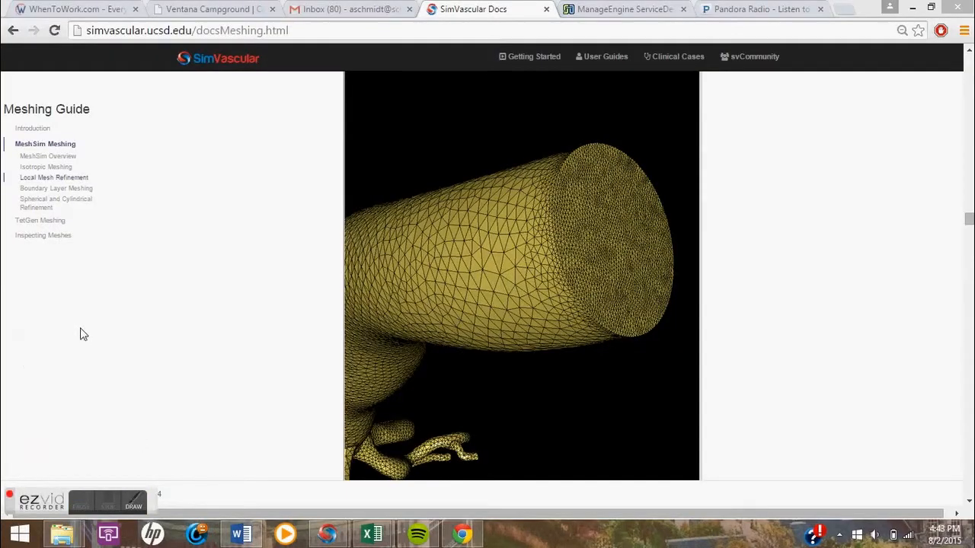
left_click(140, 499)
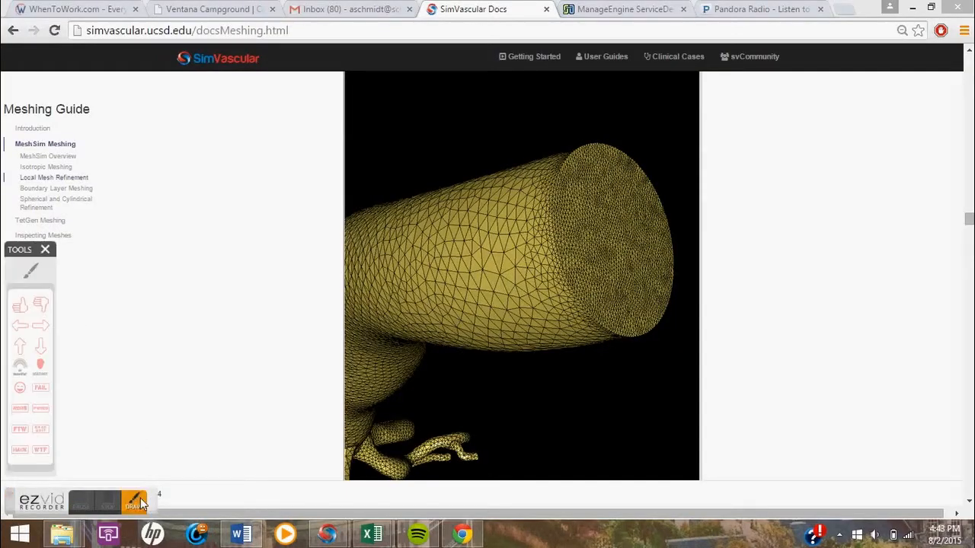
left_click(33, 273)
mouse_move(443, 229)
left_mouse_down()
mouse_move(447, 212)
mouse_move(577, 120)
mouse_move(724, 153)
mouse_move(585, 362)
mouse_move(444, 233)
mouse_move(449, 215)
left_mouse_up()
right_click(497, 217)
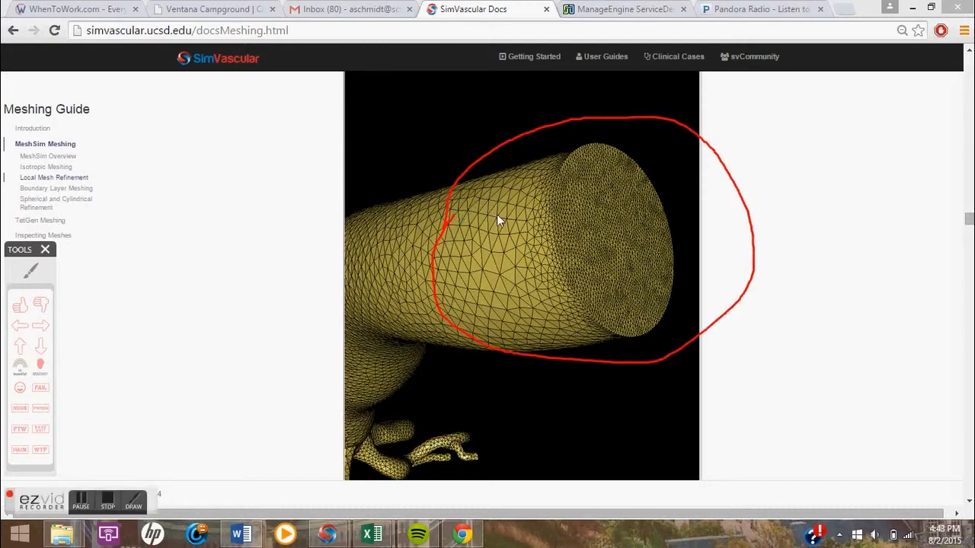
left_click(81, 500)
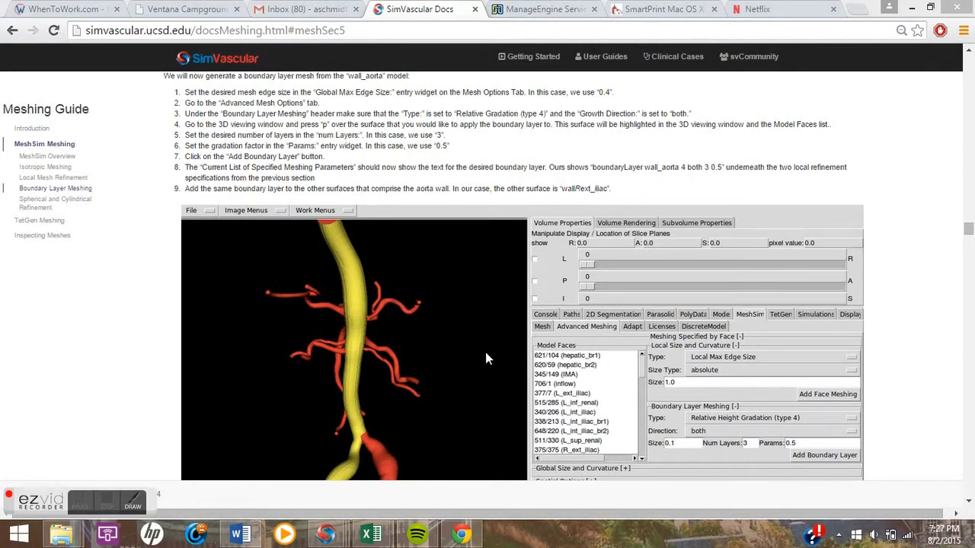
left_click(132, 503)
left_click(30, 272)
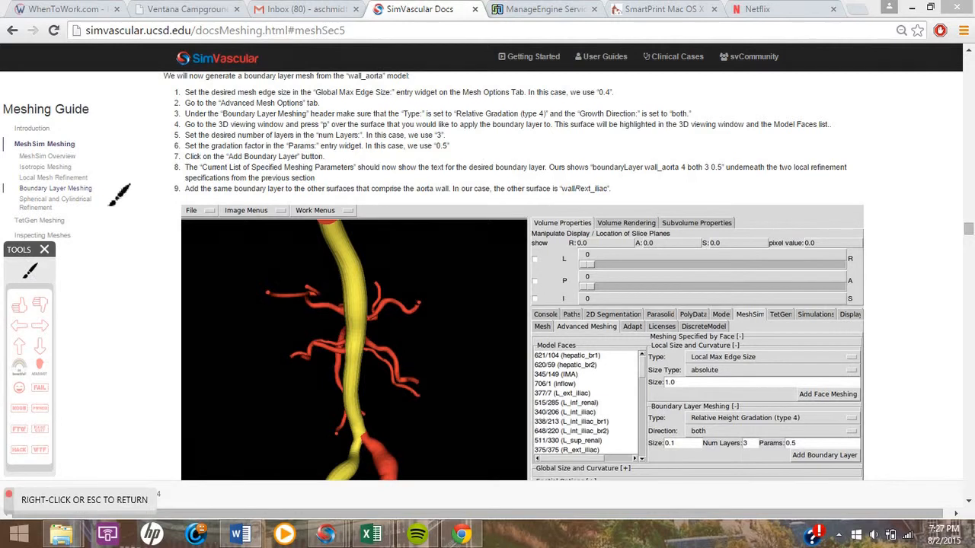
mouse_move(97, 180)
left_mouse_down()
mouse_move(93, 191)
mouse_move(104, 195)
left_mouse_up()
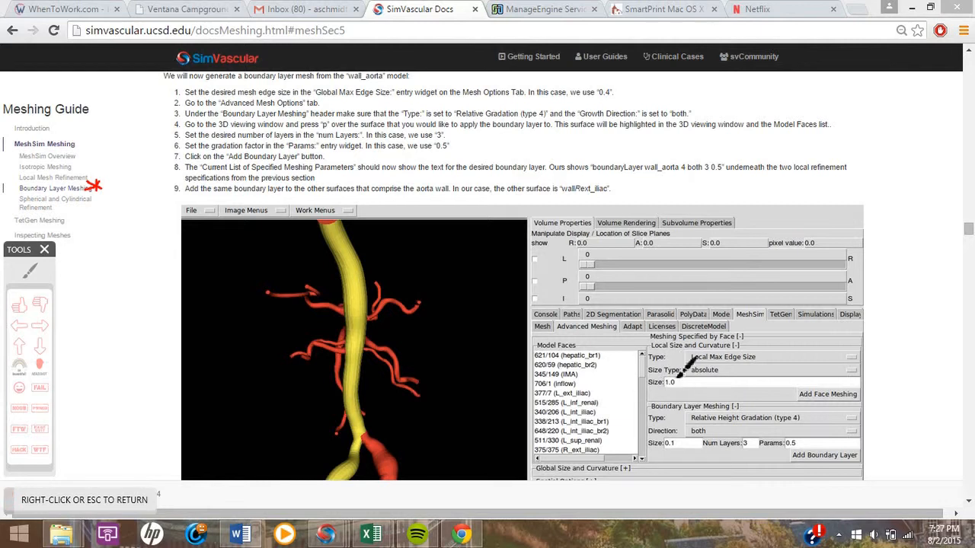
mouse_move(662, 420)
left_mouse_down()
mouse_move(648, 449)
mouse_move(697, 458)
mouse_move(845, 455)
mouse_move(811, 405)
mouse_move(687, 419)
left_mouse_up()
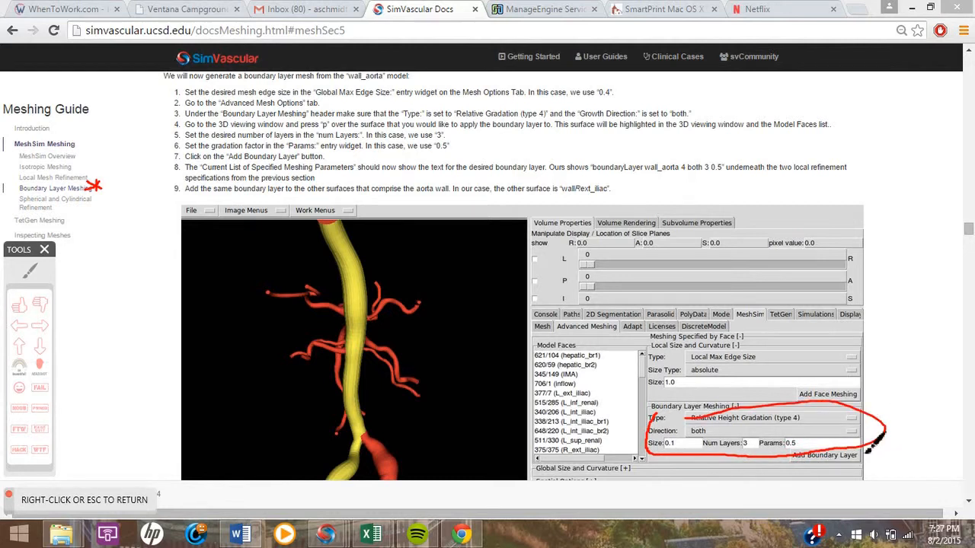
mouse_move(860, 455)
left_mouse_down()
mouse_move(874, 456)
mouse_move(865, 463)
left_mouse_up()
right_click(787, 455)
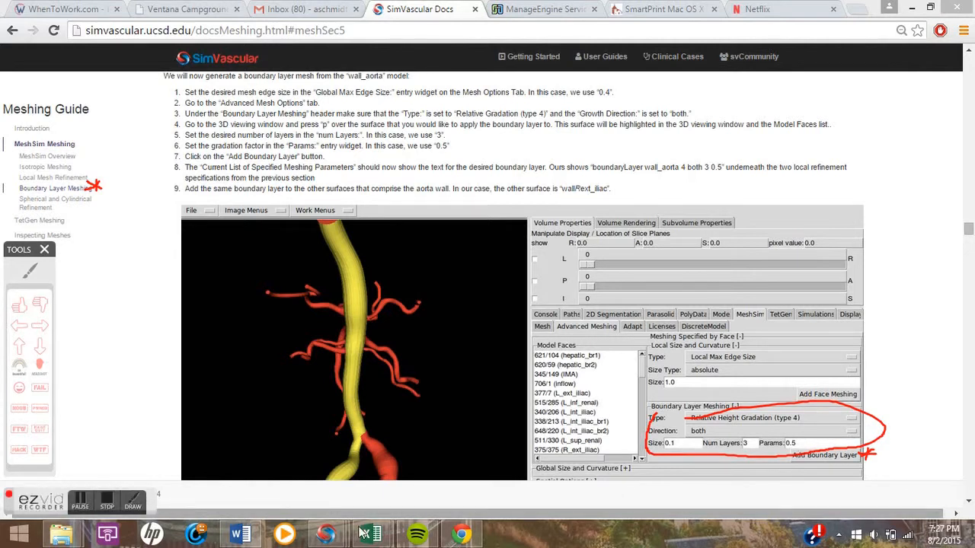
Step: Switch to SimVascular and examine the boundary layer options: portion of edge size, number of layers and layer decreasing ratio
mouse_move(326, 533)
left_click(335, 455)
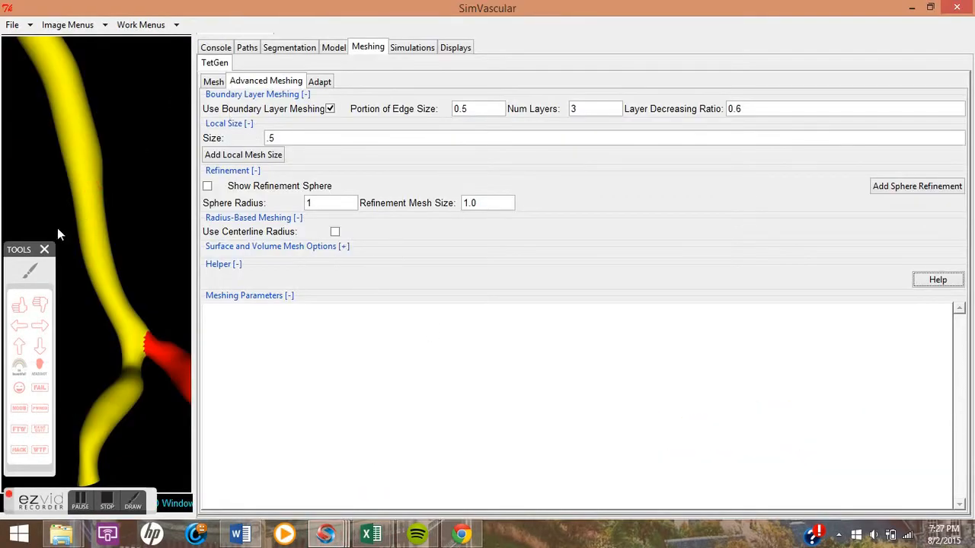
left_click(29, 274)
mouse_move(202, 91)
left_mouse_down()
mouse_move(206, 122)
mouse_move(640, 134)
mouse_move(731, 131)
mouse_move(764, 90)
mouse_move(338, 80)
mouse_move(229, 83)
mouse_move(203, 95)
left_mouse_up()
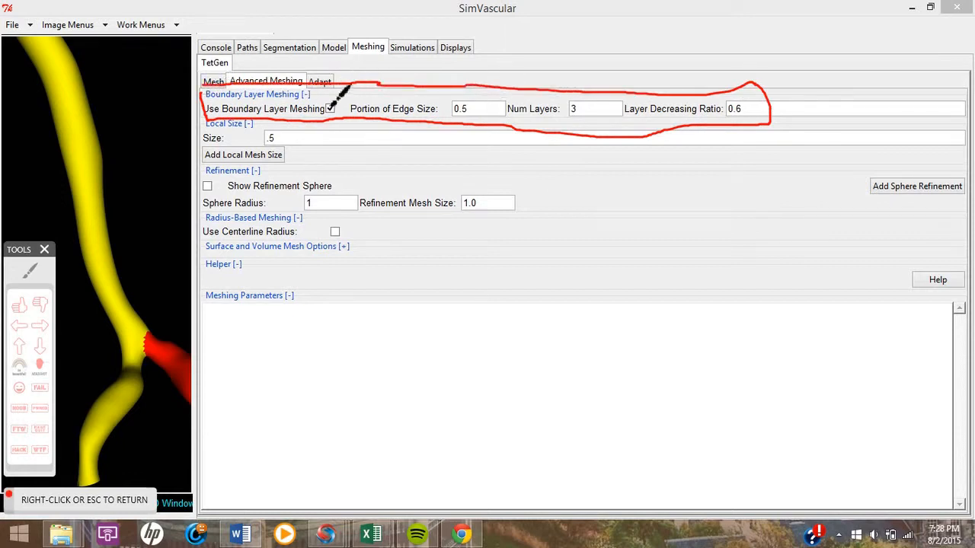
right_click(292, 110)
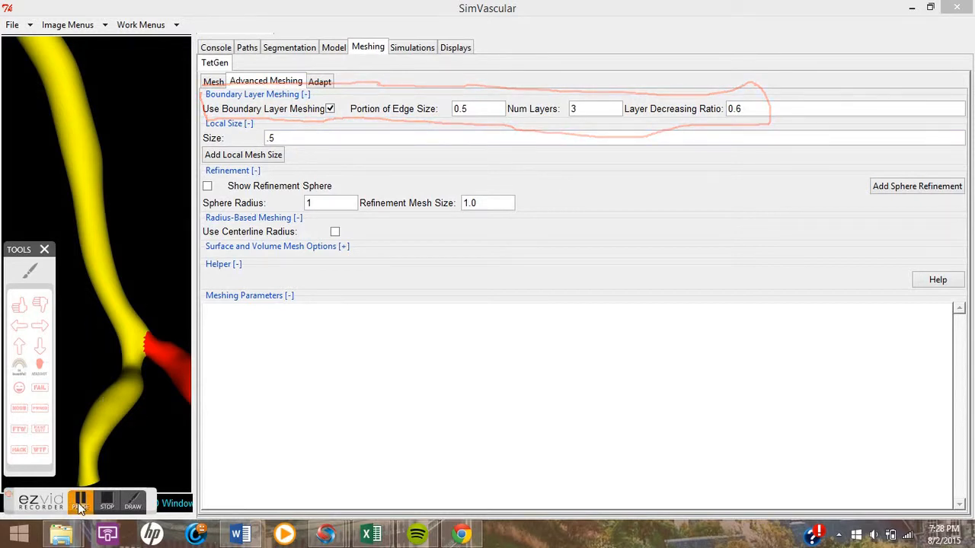
left_click(31, 271)
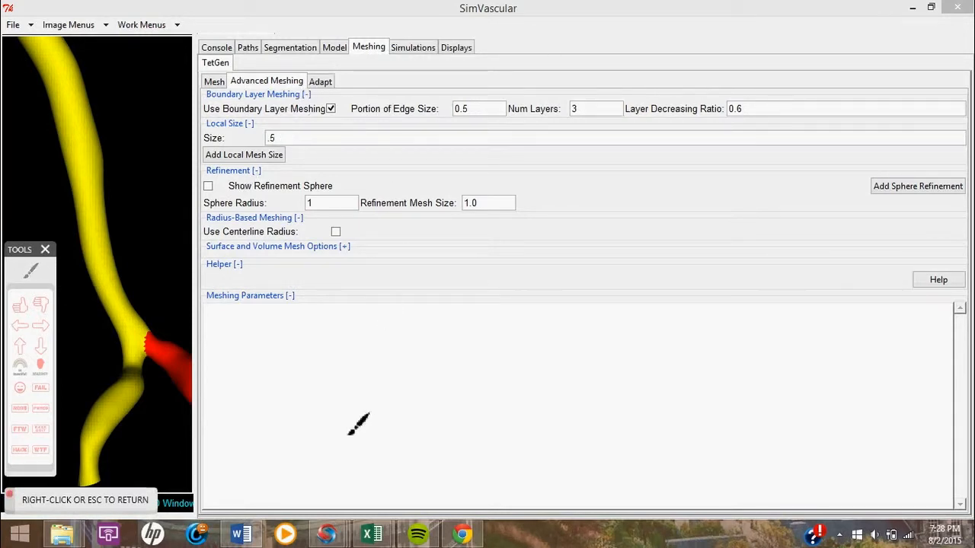
right_click(342, 537)
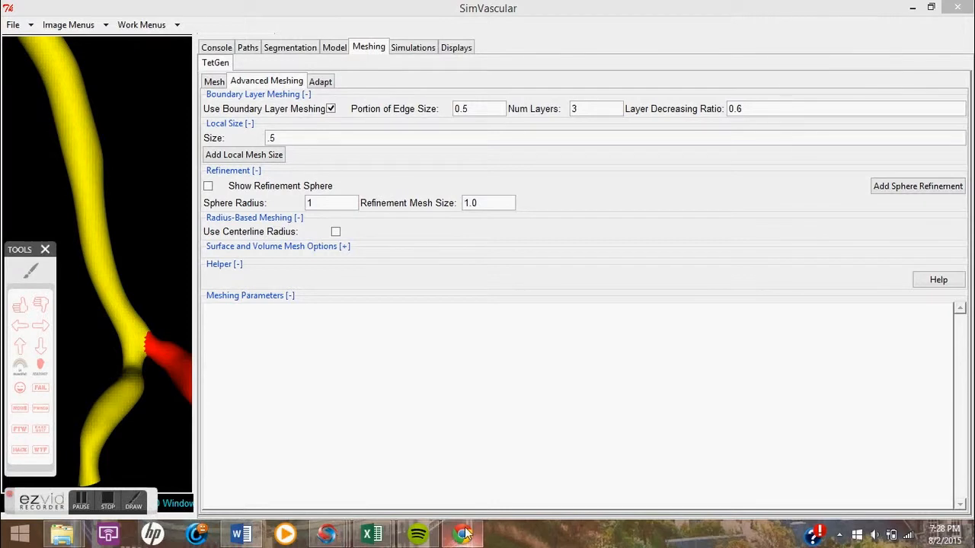
mouse_move(462, 534)
left_click(465, 495)
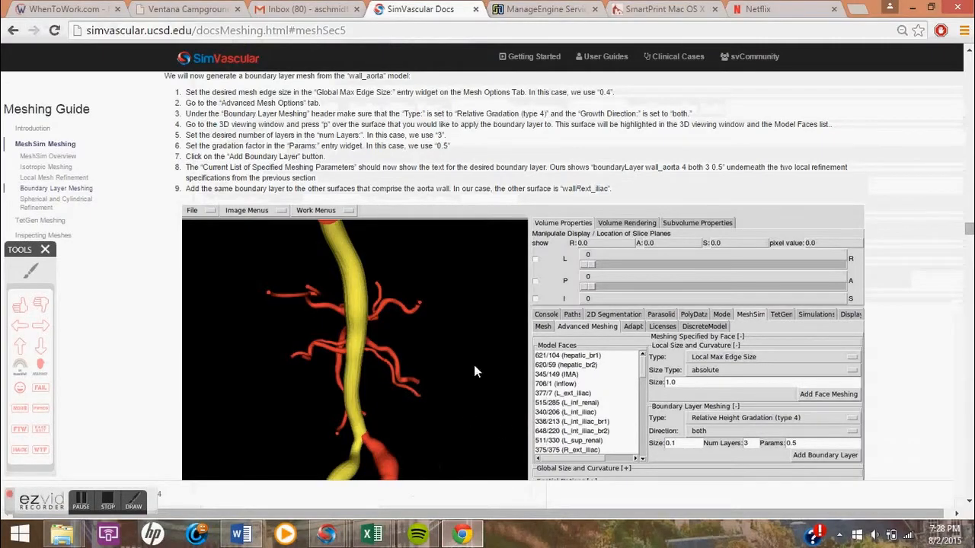
left_click(83, 499)
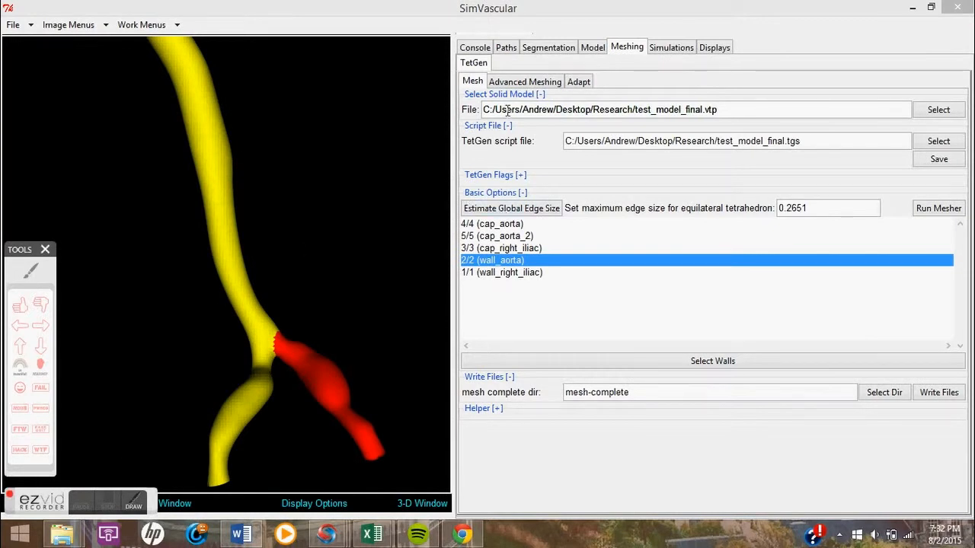
Step: Check in the advanced TetGen meshing options that boundary layer meshing is enabled
left_click(529, 81)
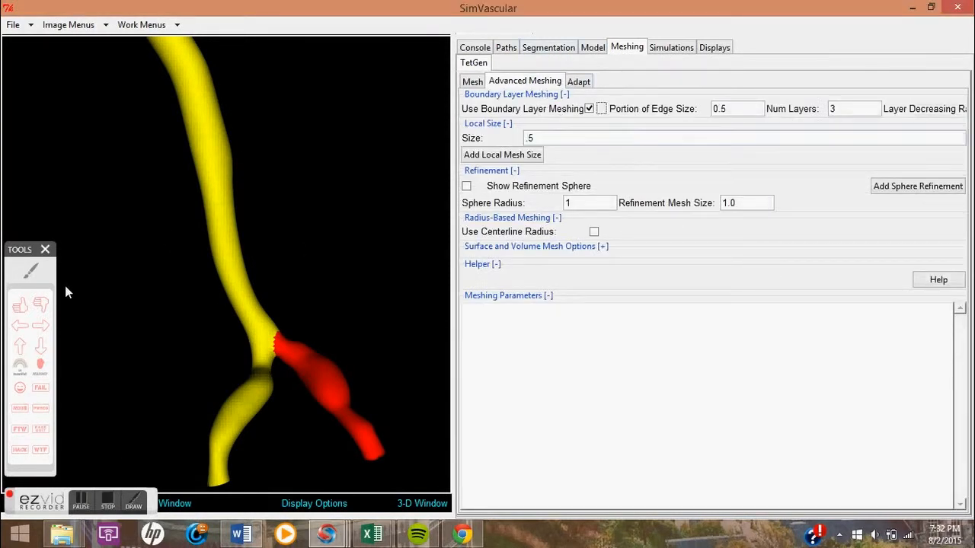
left_click(29, 272)
mouse_move(599, 102)
left_mouse_down()
mouse_move(594, 112)
mouse_move(607, 108)
left_mouse_up()
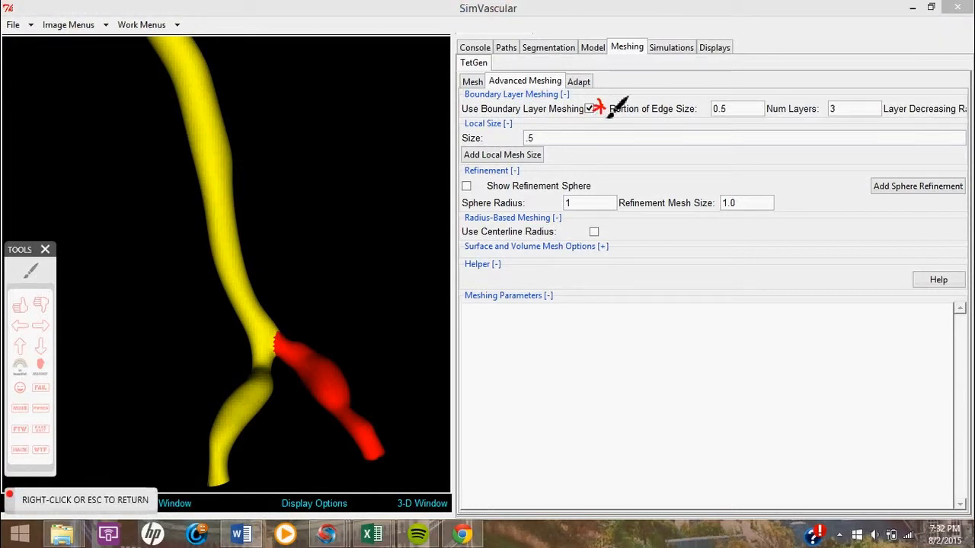
right_click(605, 106)
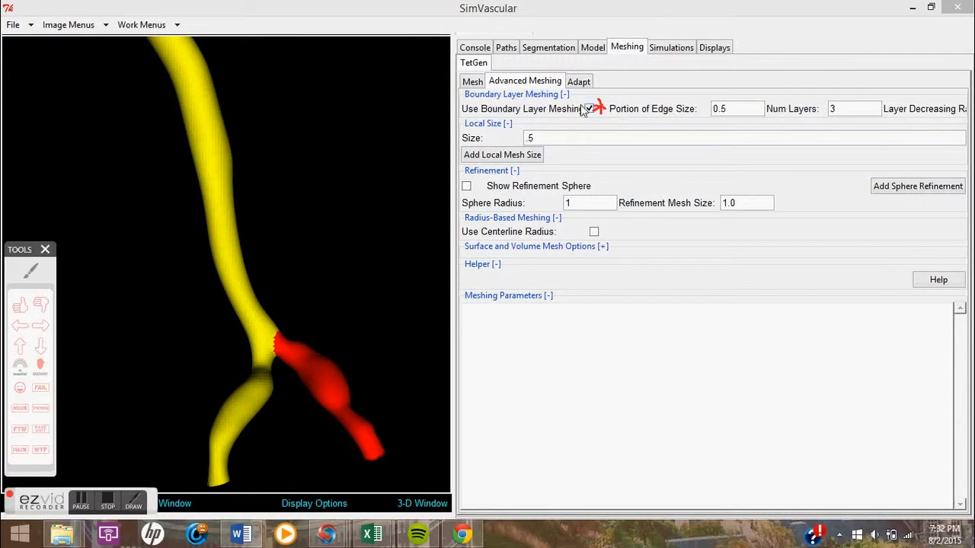
Step: Try to mesh test_model_final.vtp with boundary layer meshing and a maximum edge size of 0.2651, and dismiss the error dialog
left_click(473, 81)
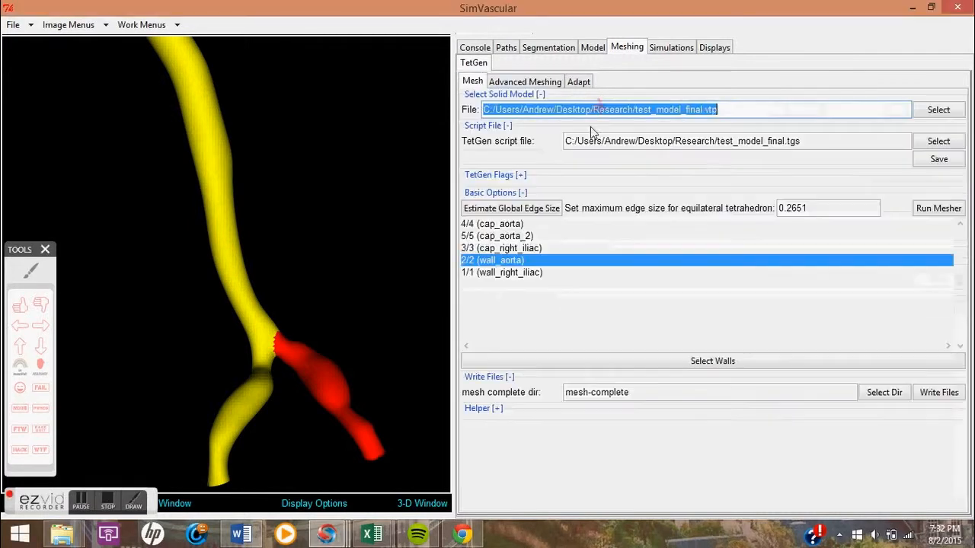
left_click(939, 207)
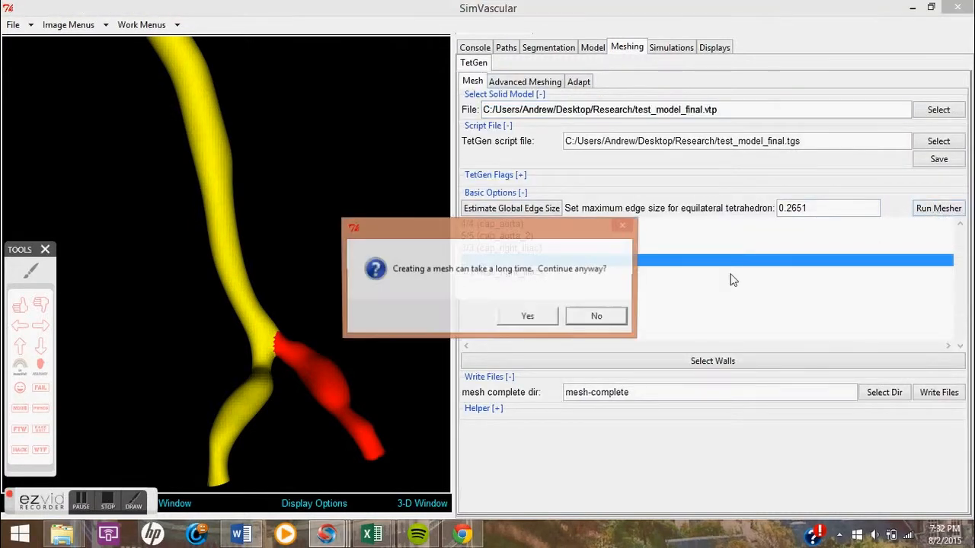
left_click(512, 317)
left_click(522, 319)
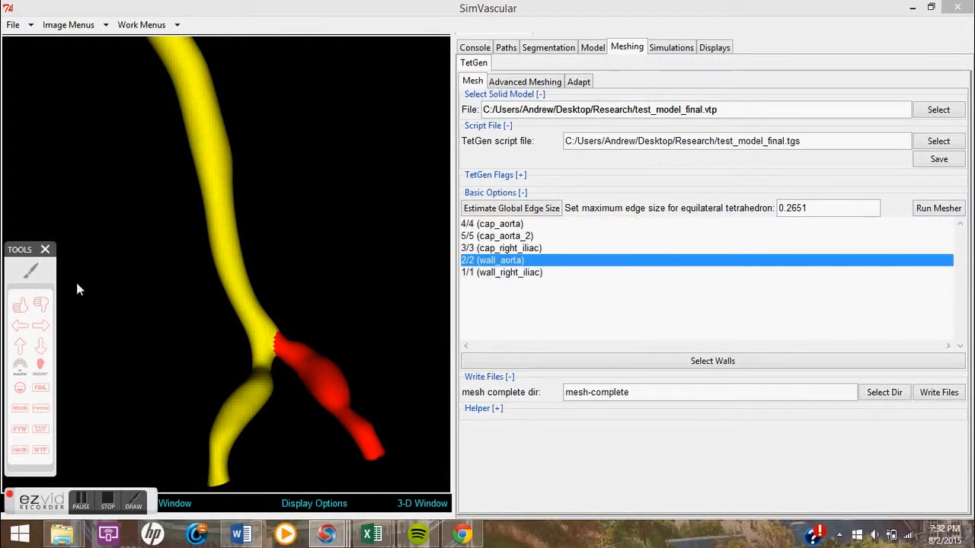
left_click(30, 274)
mouse_move(354, 291)
left_mouse_down()
mouse_move(427, 263)
mouse_move(587, 268)
mouse_move(534, 305)
mouse_move(367, 287)
mouse_move(391, 279)
left_mouse_up()
left_click_drag(624, 272, 627, 288)
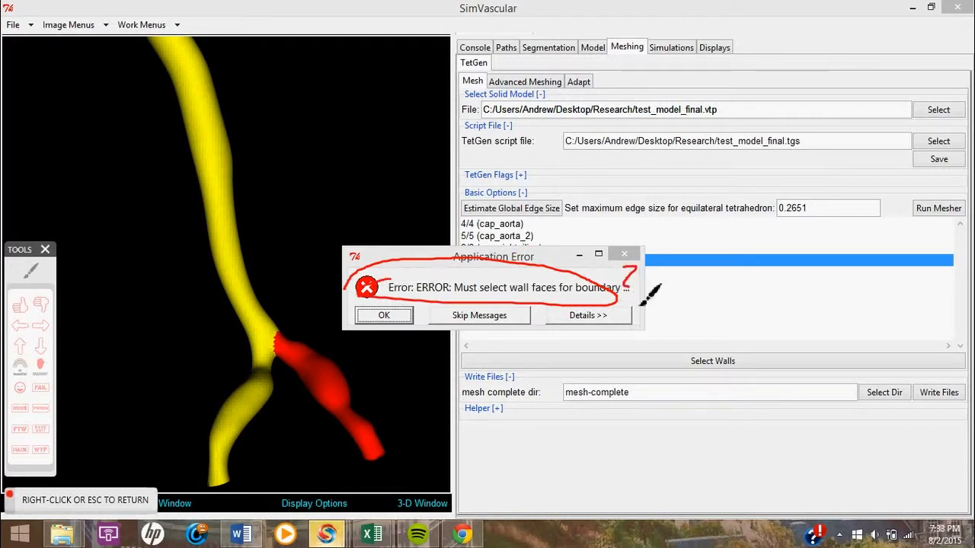
right_click(640, 302)
left_click(384, 316)
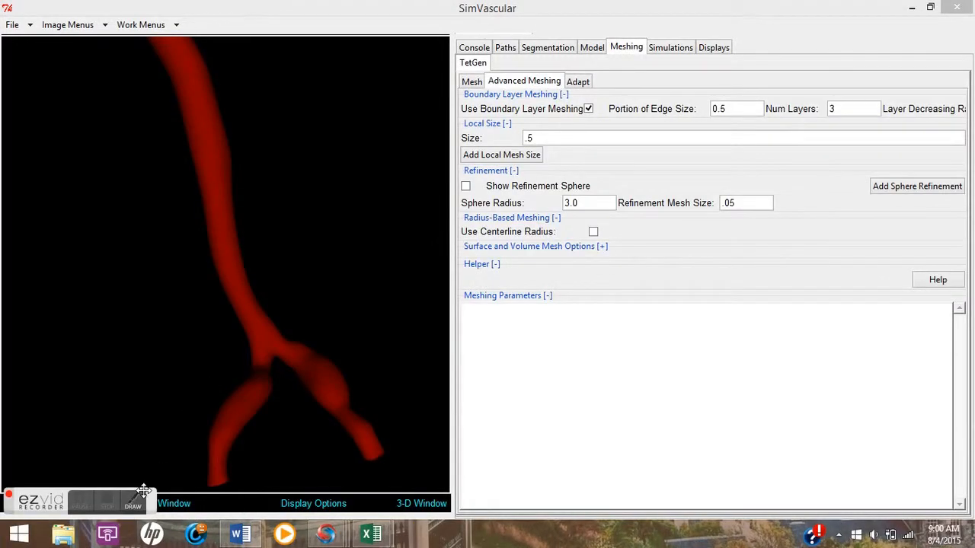
left_click(131, 500)
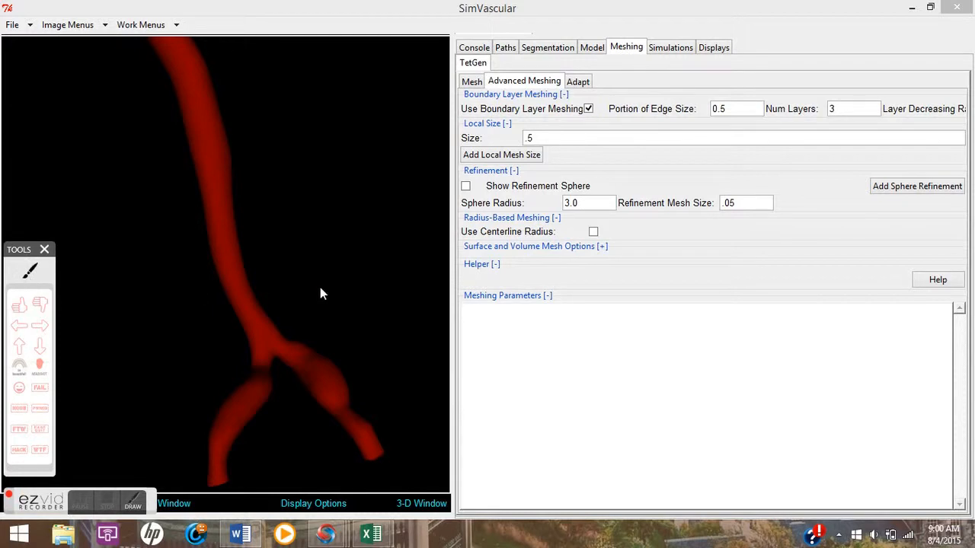
mouse_move(462, 190)
left_mouse_down()
mouse_move(527, 155)
mouse_move(767, 163)
mouse_move(816, 180)
mouse_move(700, 230)
mouse_move(500, 223)
mouse_move(468, 192)
mouse_move(470, 177)
left_mouse_up()
mouse_move(588, 190)
left_mouse_down()
mouse_move(591, 213)
mouse_move(577, 207)
mouse_move(598, 205)
left_mouse_up()
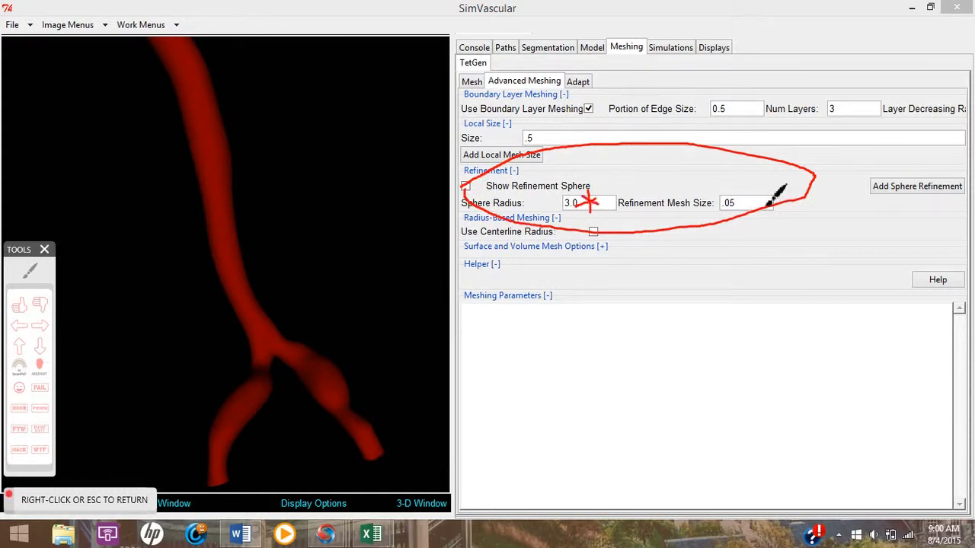
left_click_drag(750, 195, 760, 207)
right_click(749, 204)
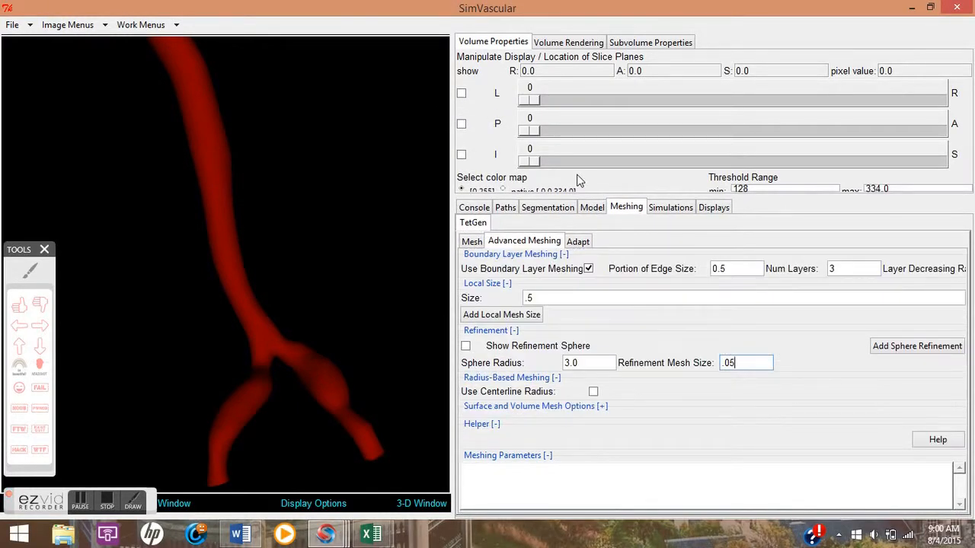
Step: Show all three image slice planes and position them at 275 on L–R, 42 on P–A and 193 on I–S, crossing near the aortic bifurcation
left_click(461, 93)
left_click(461, 123)
left_click(461, 154)
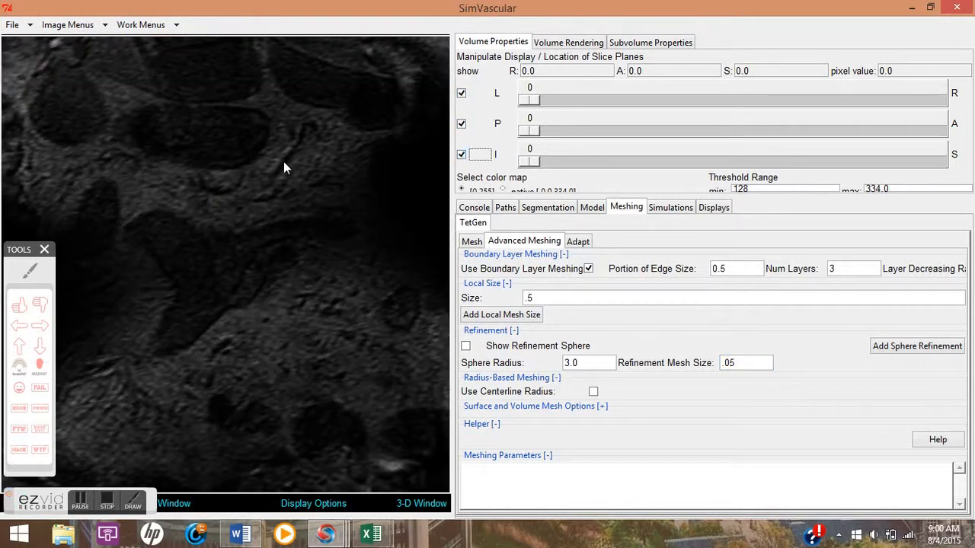
right_click_drag(291, 180, 256, 123)
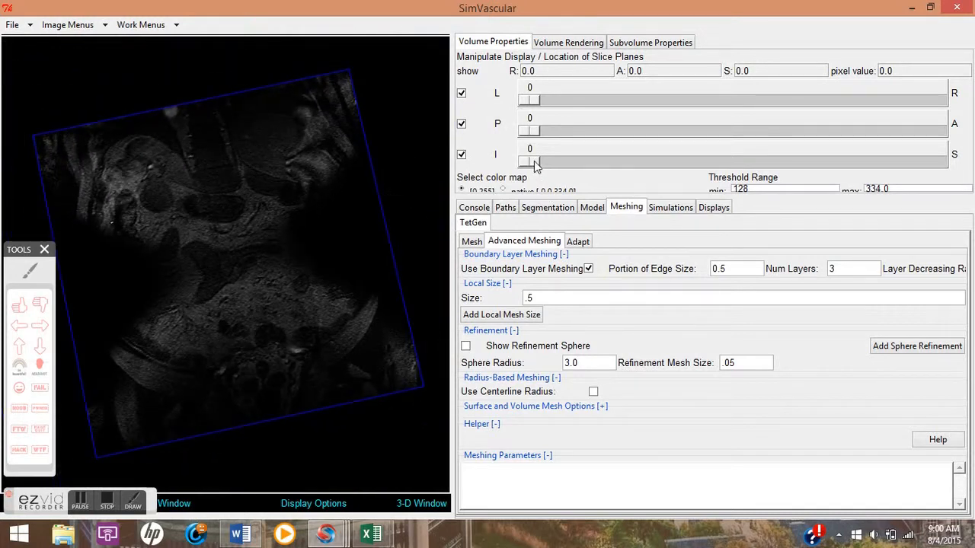
left_click_drag(535, 165, 689, 175)
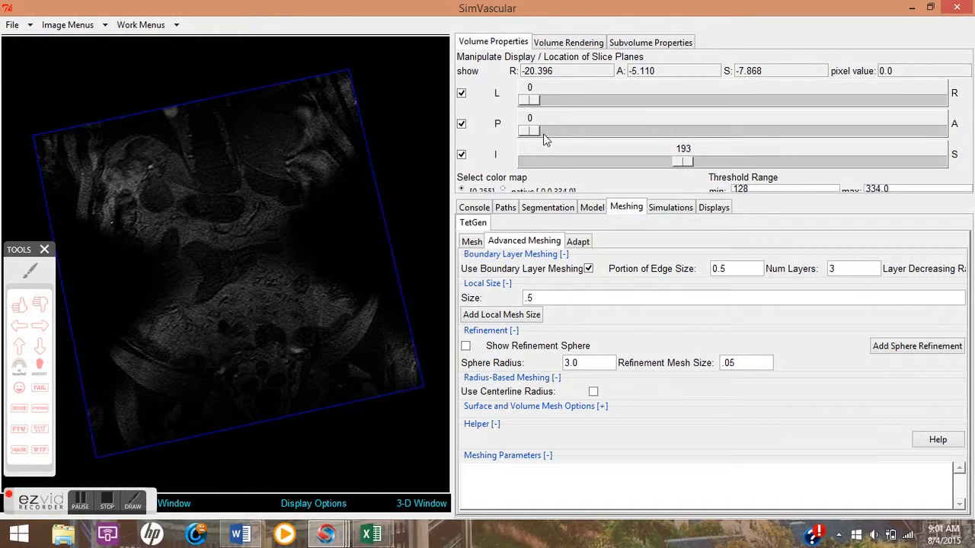
left_click_drag(534, 135, 802, 140)
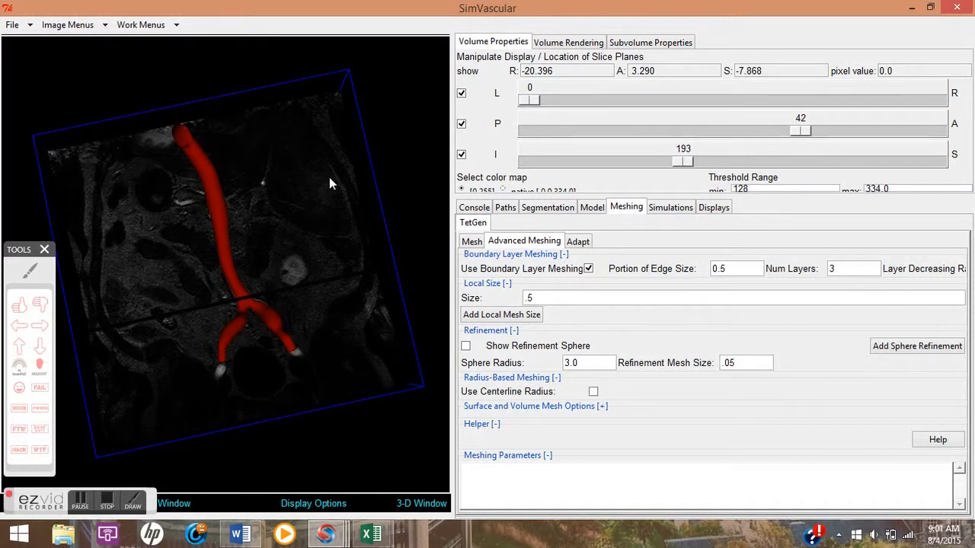
left_click_drag(533, 106, 751, 104)
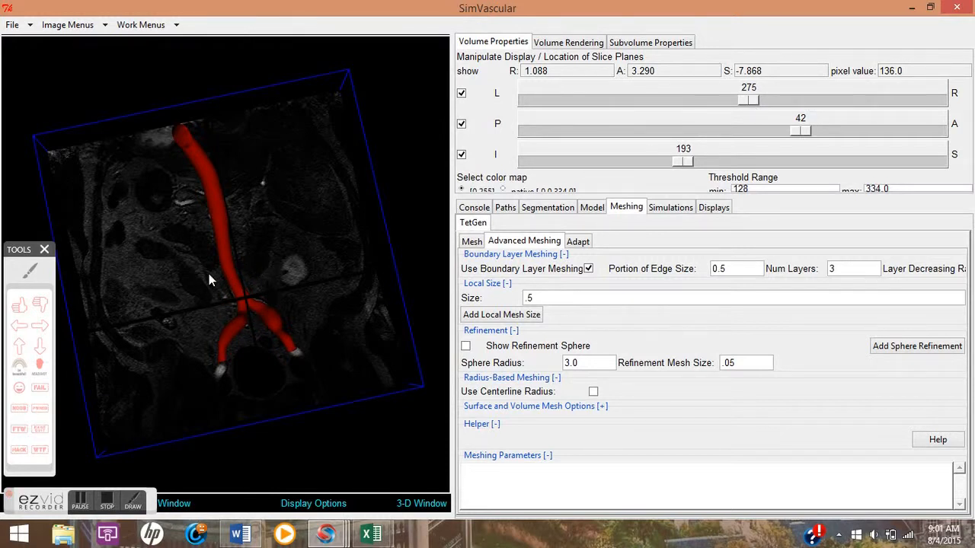
Step: Switch to the SimVascular Docs and examine the center point entry of the sphere refinement example
left_click(79, 502)
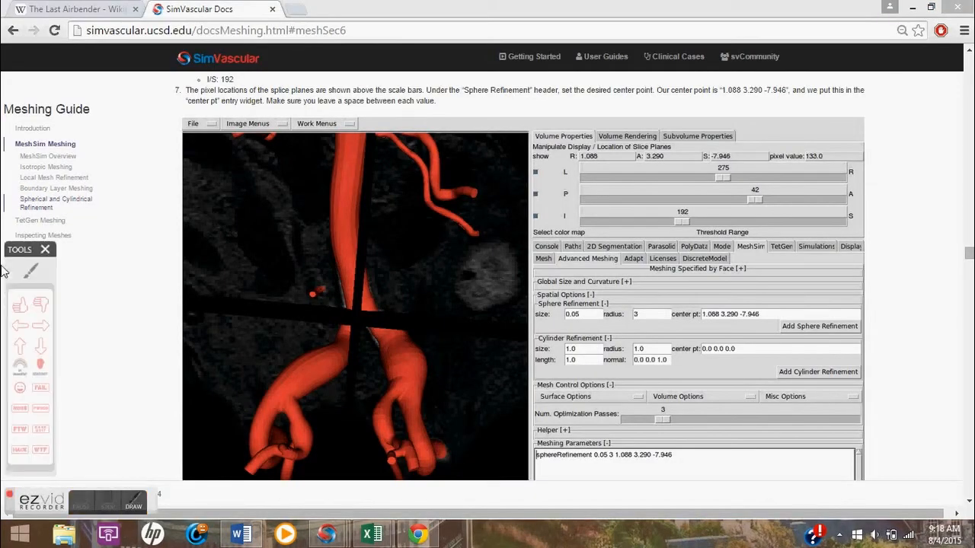
left_click(34, 272)
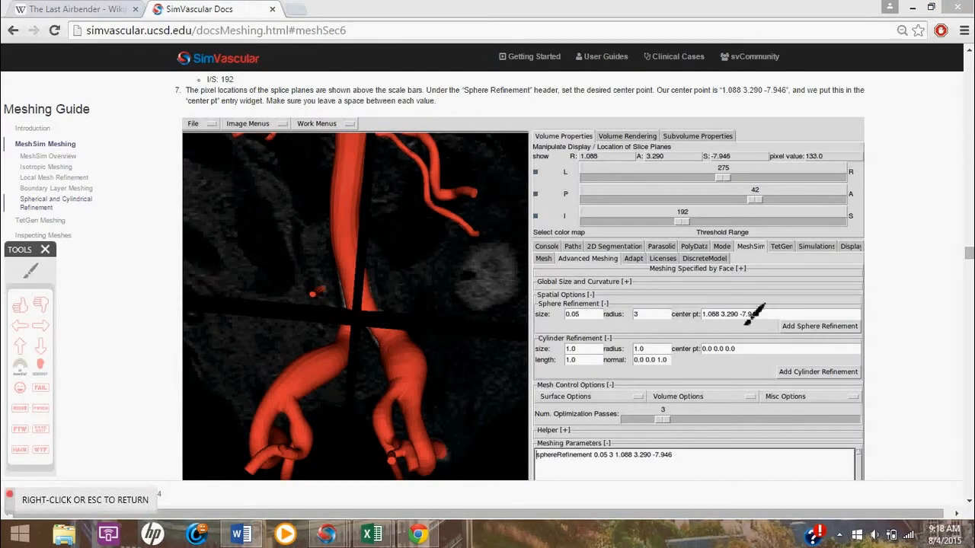
mouse_move(667, 327)
left_mouse_down()
mouse_move(774, 323)
mouse_move(764, 308)
mouse_move(679, 299)
mouse_move(672, 330)
left_mouse_up()
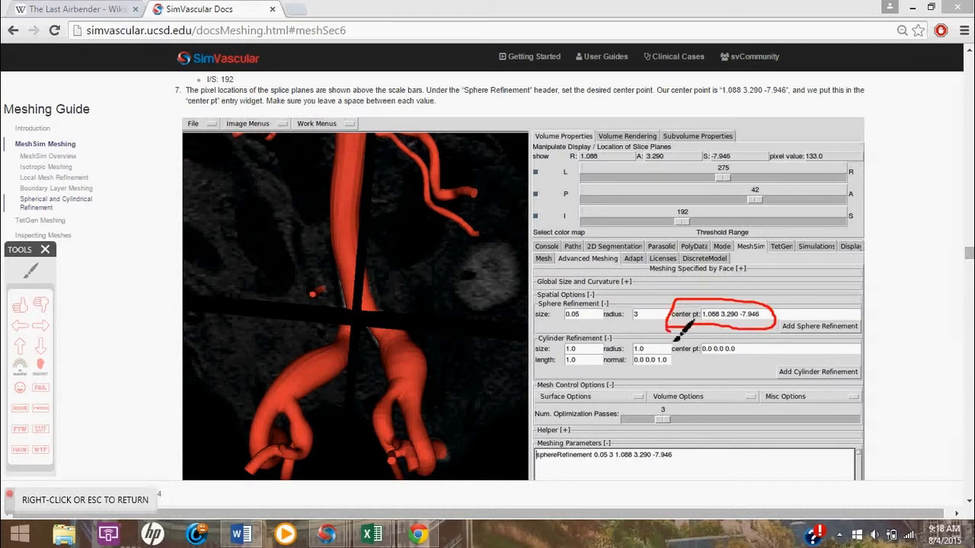
right_click(650, 368)
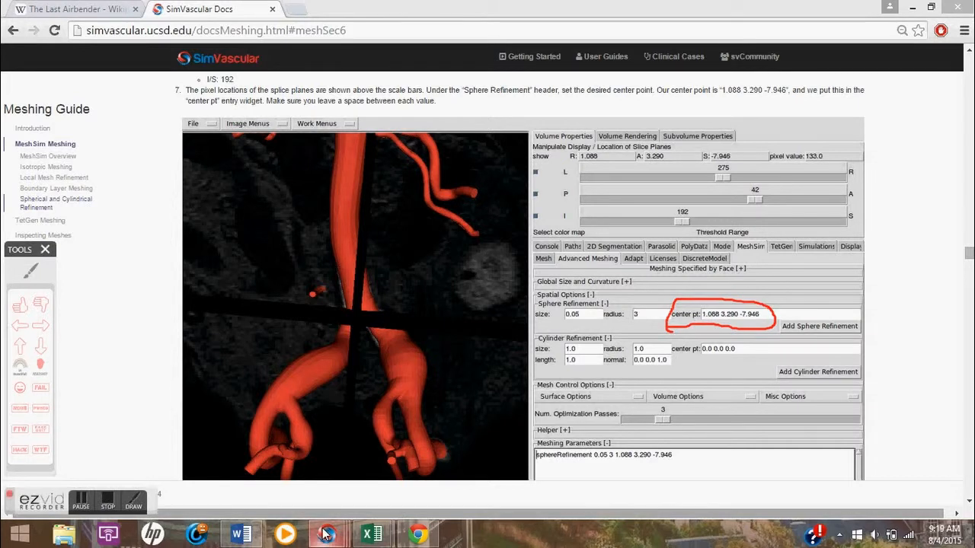
Step: Switch to SimVascular and resize the options pane so the layer decreasing ratio fits beside the 3-D view
mouse_move(327, 535)
left_click(337, 475)
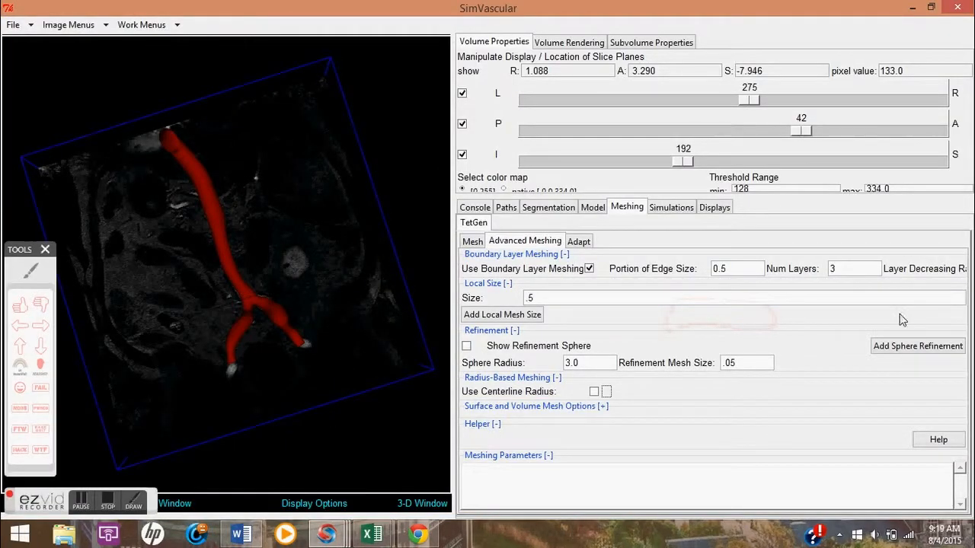
left_click_drag(423, 140, 240, 153)
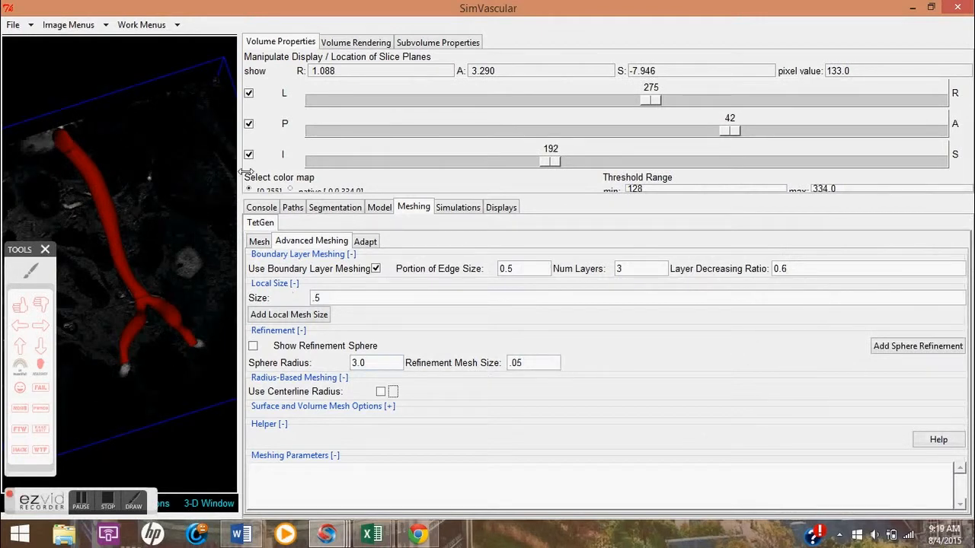
left_click_drag(240, 174, 411, 181)
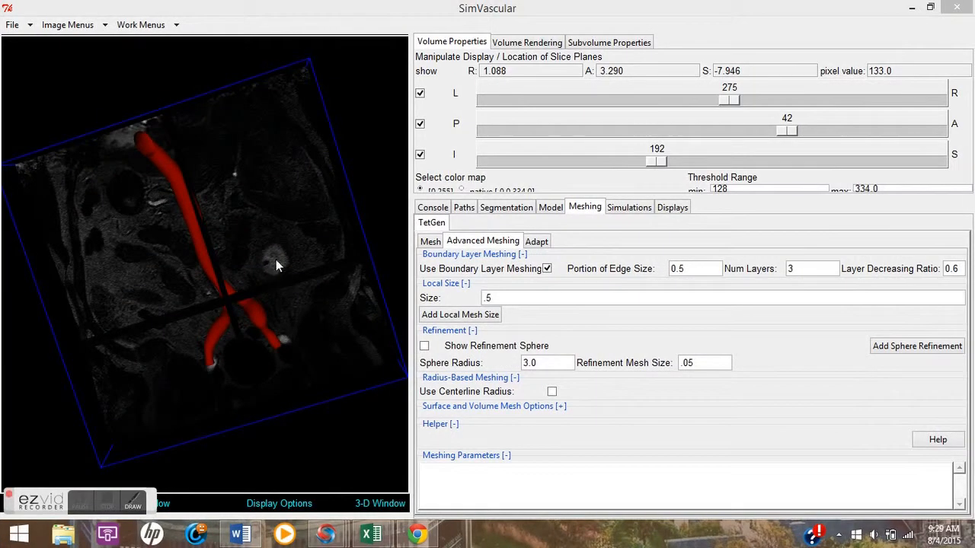
Step: Add a sphere refinement with a refinement mesh size of .05 to the meshing parameters
left_click_drag(276, 261, 280, 255)
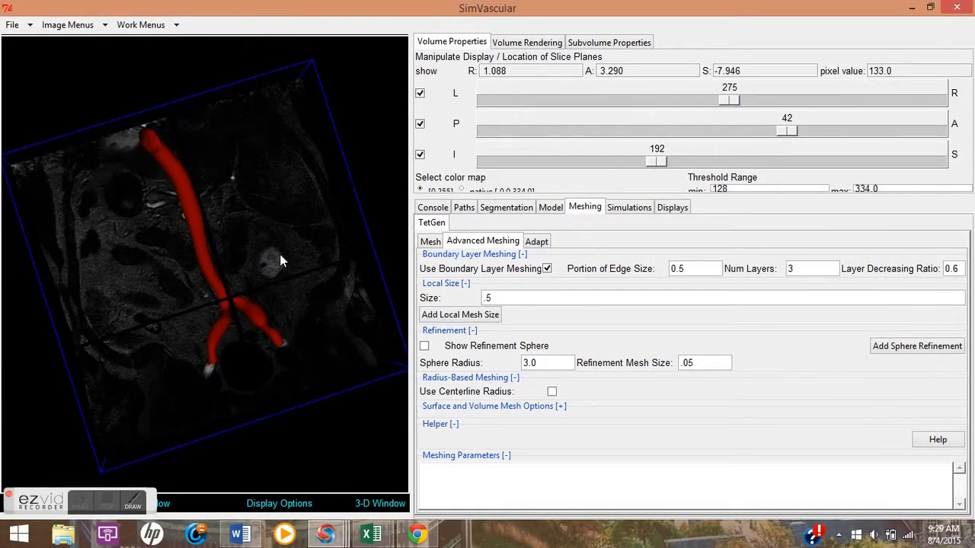
left_click(875, 347)
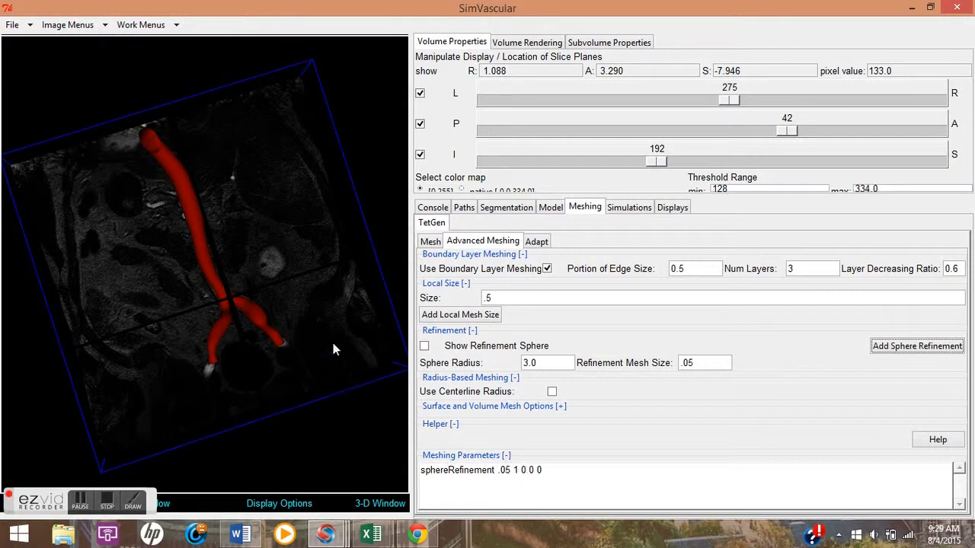
left_click_drag(321, 321, 320, 327)
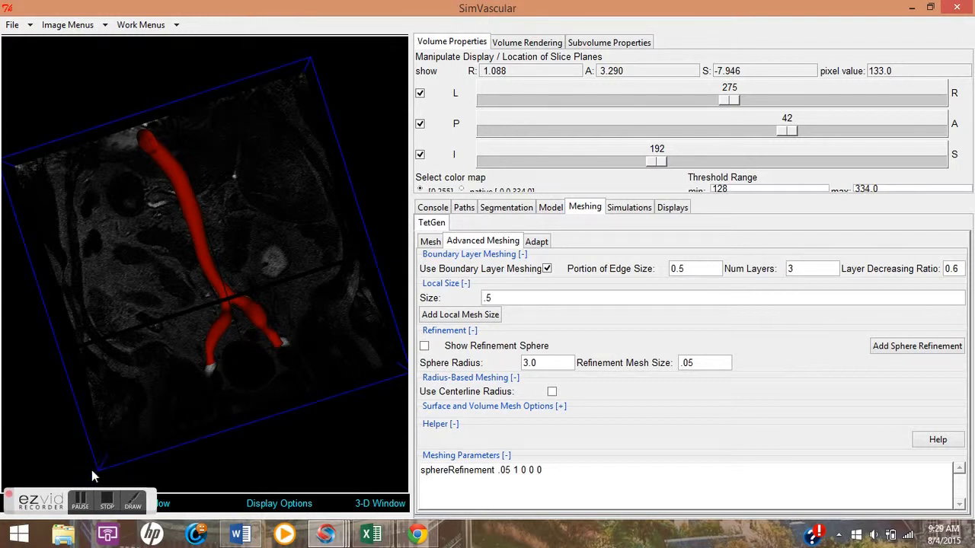
left_click(80, 502)
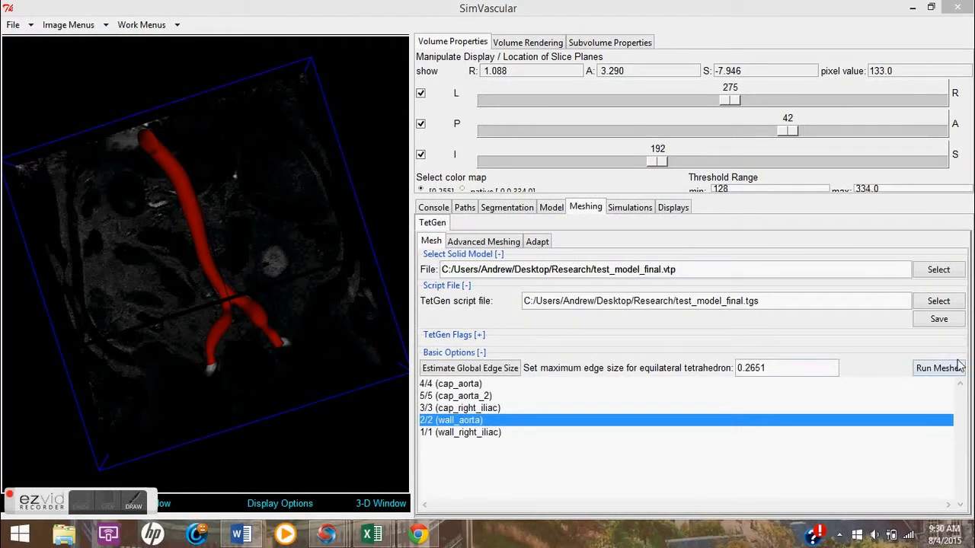
Step: Run the TetGen mesher on test_model_final.vtp with a maximum edge size of 0.2651
left_click(959, 367)
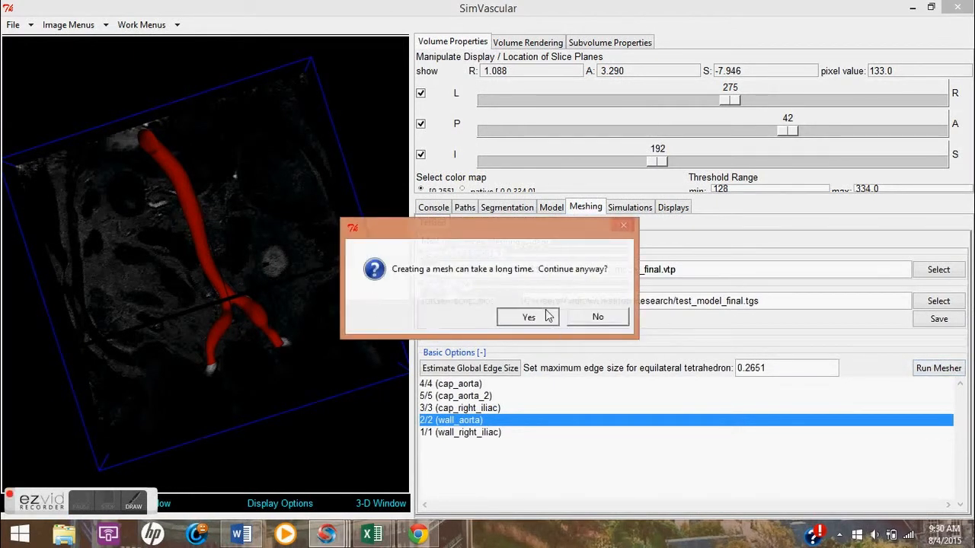
left_click(533, 318)
left_click(551, 317)
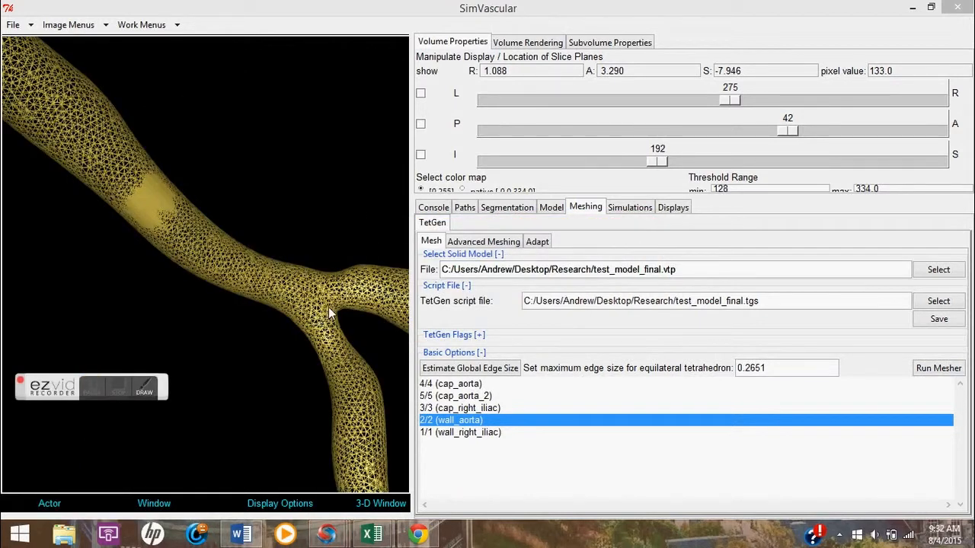
Step: Examine the generated surface mesh up close along the aorta and around the bifurcation
scroll(335, 347, "up", 4)
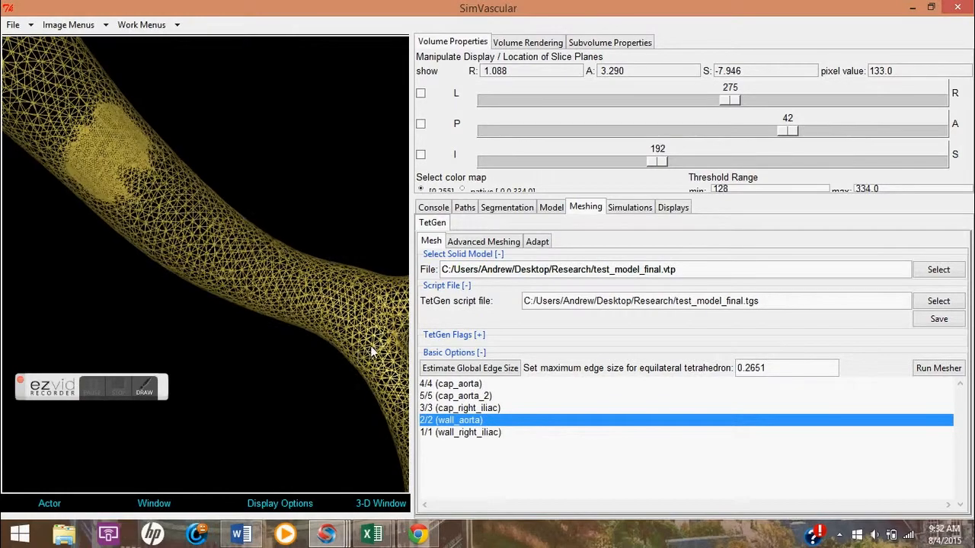
left_click_drag(367, 334, 310, 345)
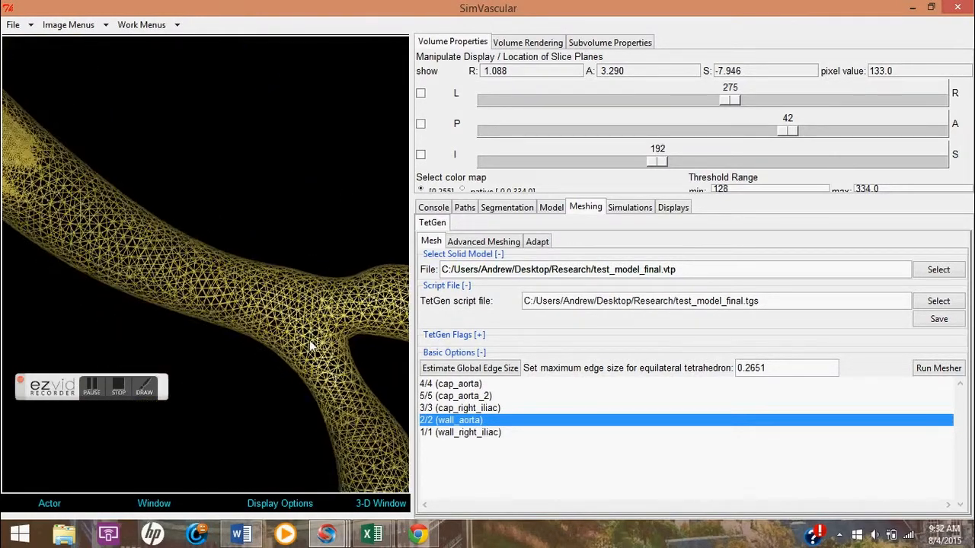
left_click(150, 392)
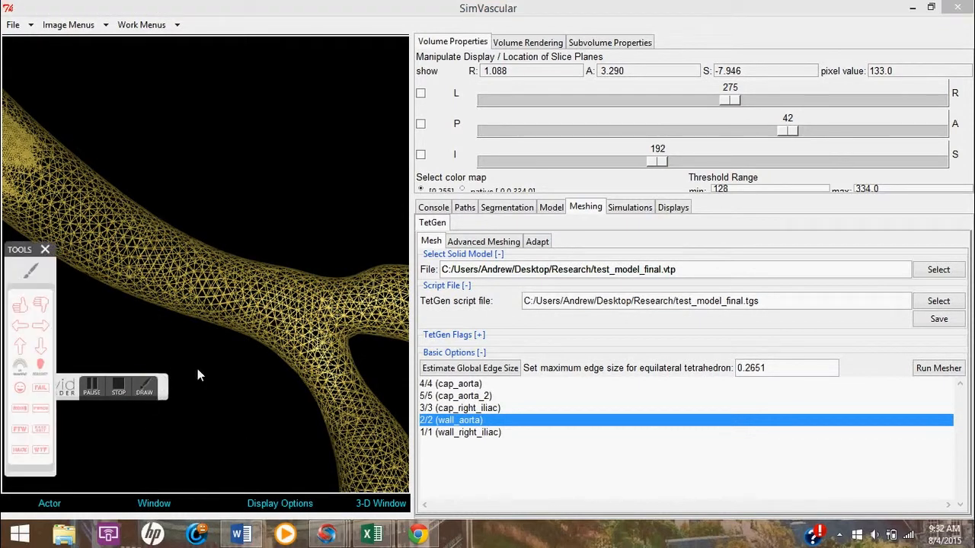
left_click(31, 275)
mouse_move(258, 290)
left_mouse_down()
mouse_move(417, 337)
mouse_move(396, 351)
mouse_move(217, 282)
left_mouse_up()
key("Escape")
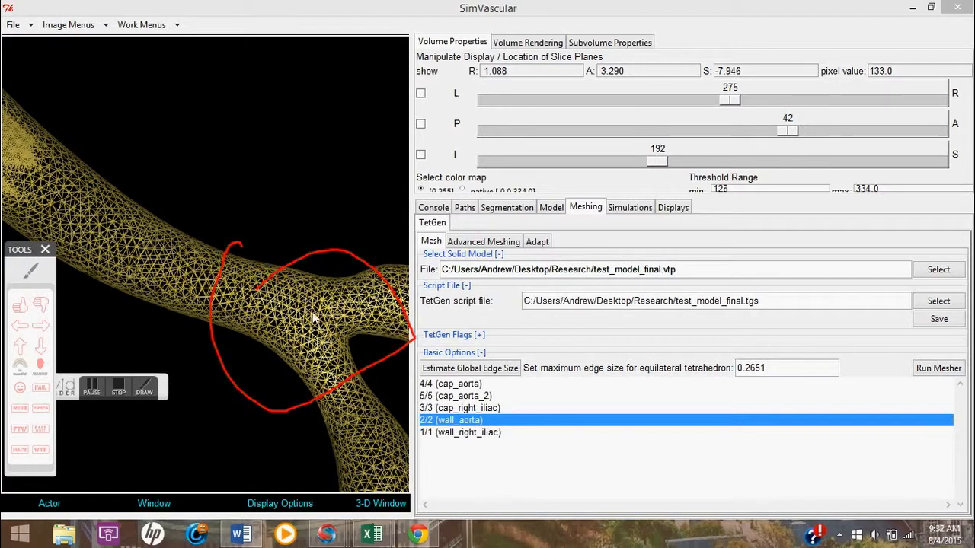
Step: Switch to the SimVascular Docs and examine the example mesh with spherical refinement at the bifurcation
left_click(419, 537)
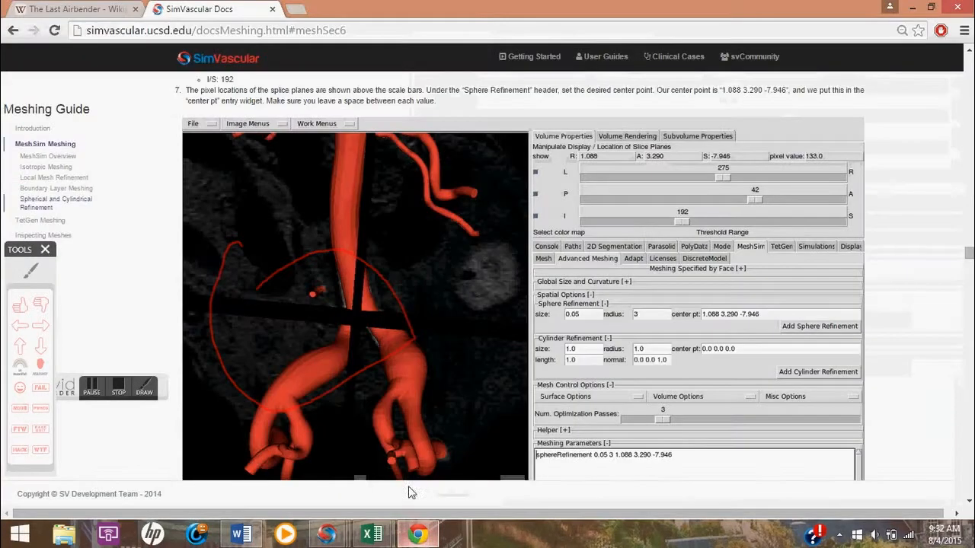
scroll(460, 303, "down", 10)
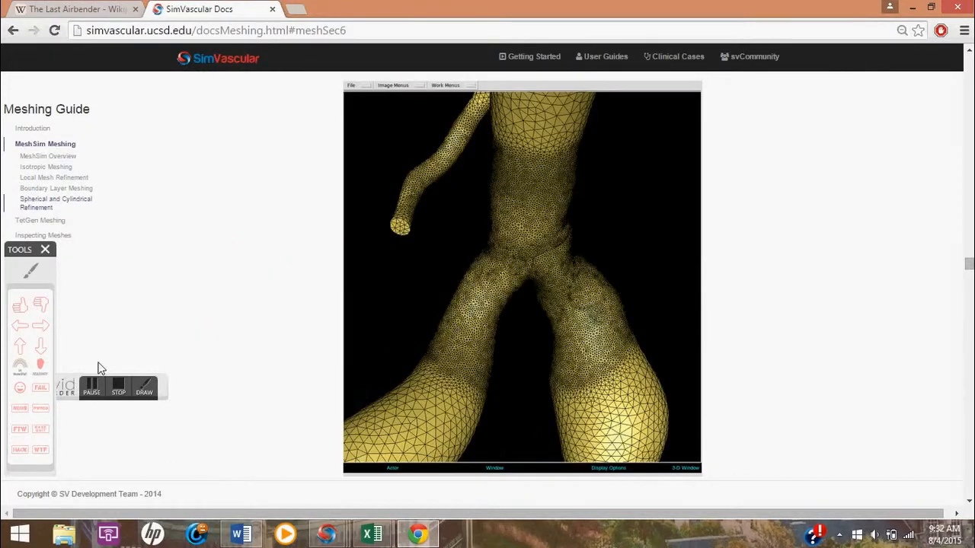
left_click(31, 271)
mouse_move(450, 244)
left_mouse_down()
mouse_move(549, 144)
mouse_move(636, 229)
mouse_move(601, 394)
mouse_move(504, 331)
mouse_move(499, 268)
mouse_move(469, 217)
left_mouse_up()
key("Escape")
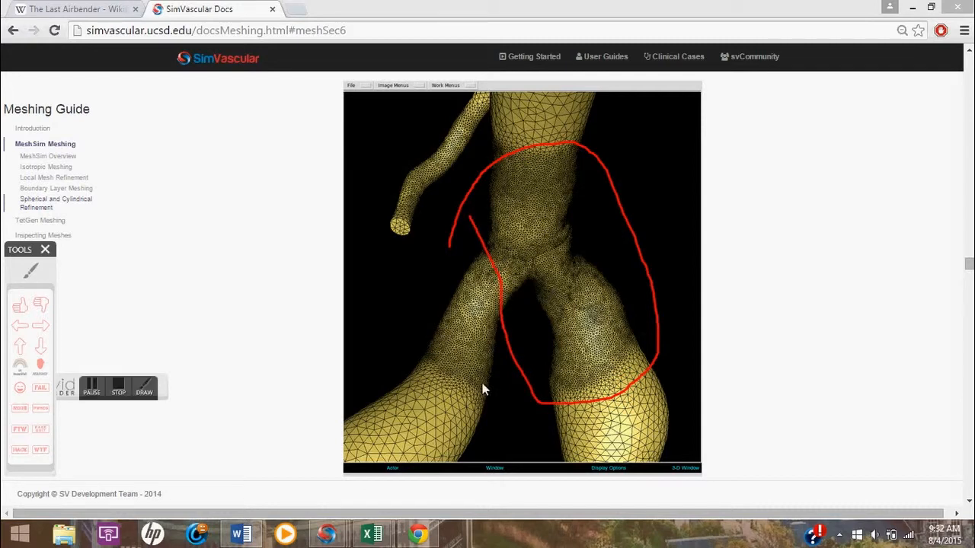
Step: Return to SimVascular and compare the dense mesh patch on the aorta with the bifurcation region
mouse_move(326, 535)
left_click(392, 475)
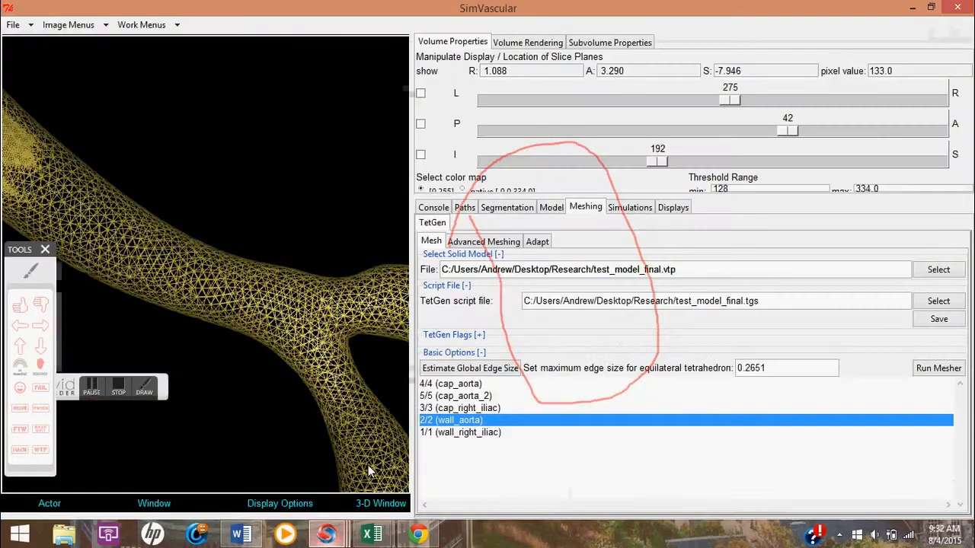
scroll(202, 278, "up", 2)
scroll(203, 278, "down", 2)
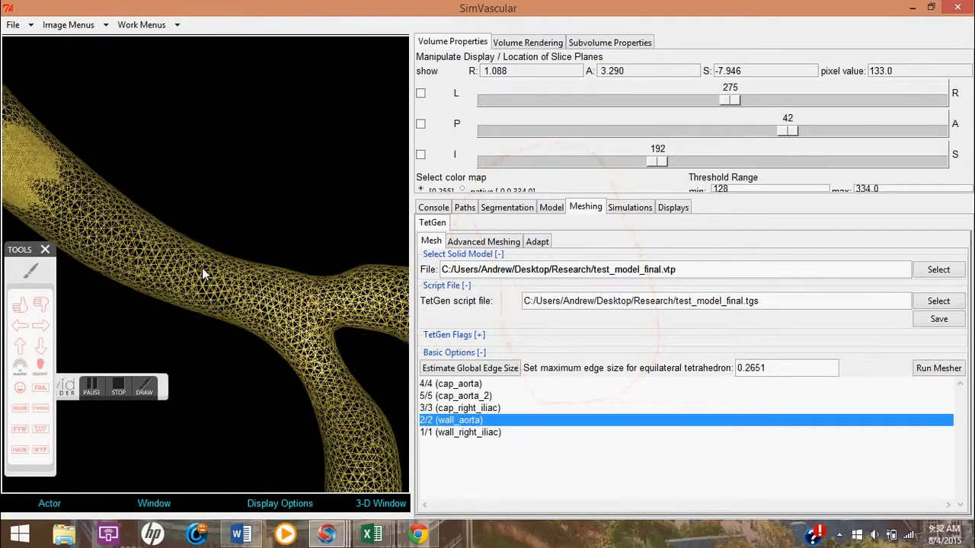
left_click_drag(121, 202, 194, 324)
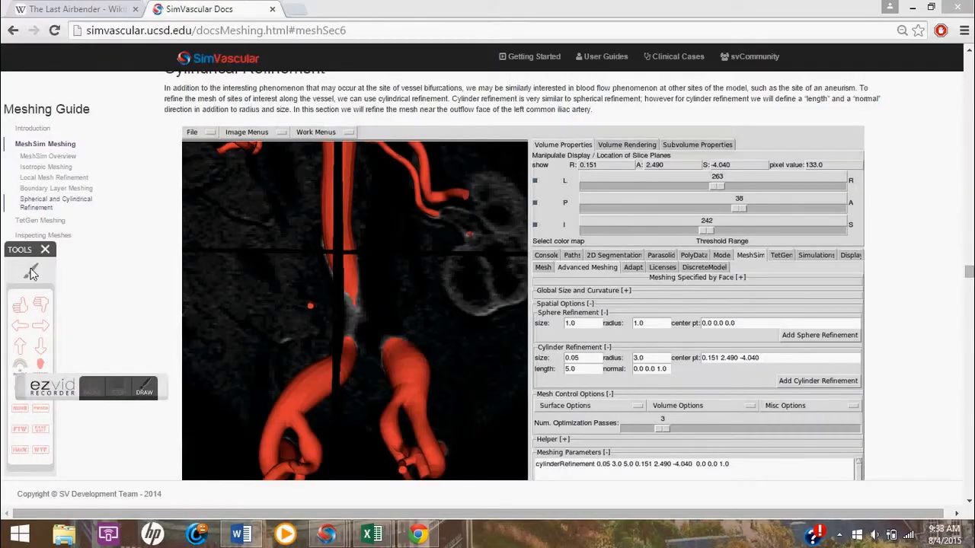
Step: Examine the cylinder refinement settings in the Cylindrical Refinement section of the SimVascular Docs
mouse_move(531, 348)
left_mouse_down()
mouse_move(572, 315)
mouse_move(775, 324)
mouse_move(880, 396)
mouse_move(655, 402)
mouse_move(546, 384)
mouse_move(535, 337)
left_mouse_up()
mouse_move(617, 340)
left_mouse_down()
mouse_move(611, 352)
mouse_move(627, 350)
left_mouse_up()
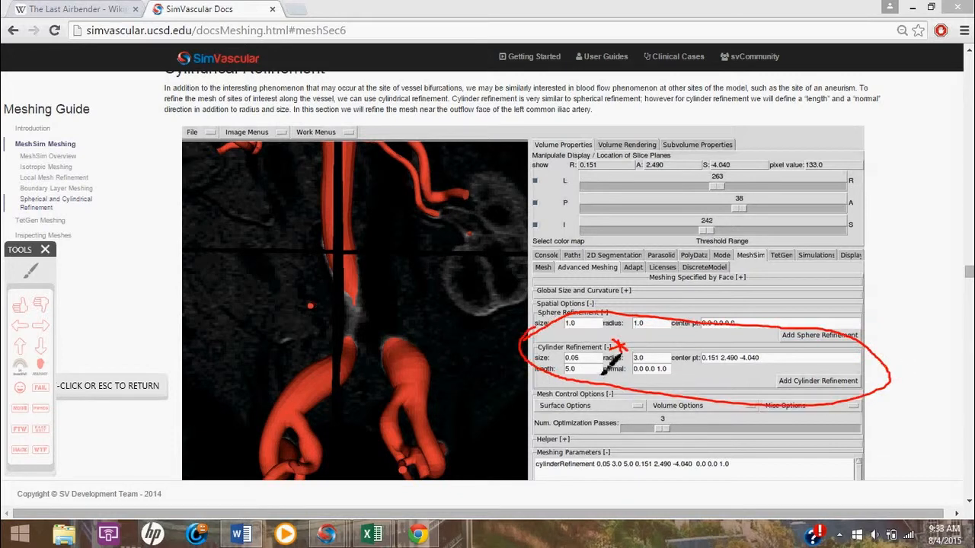
key("Escape")
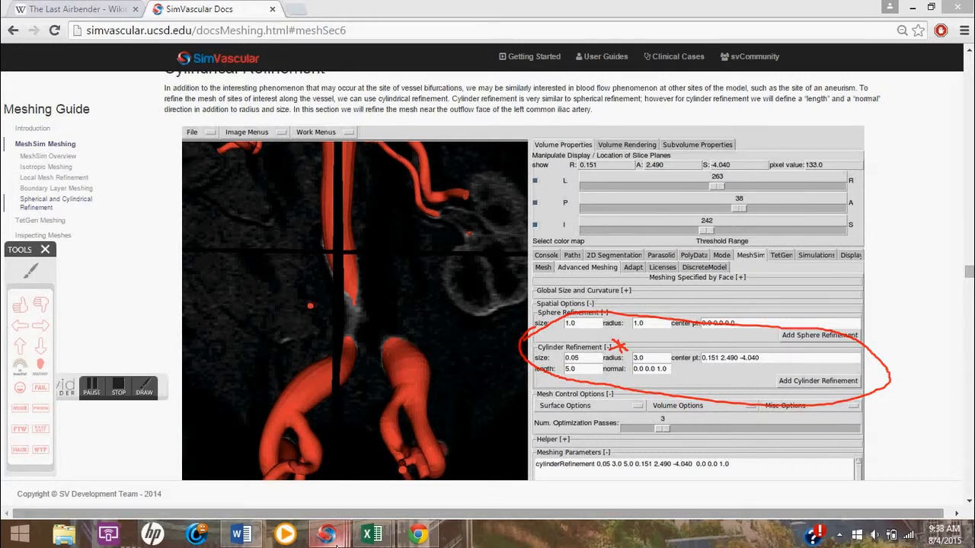
Step: Switch to SimVascular and review the advanced TetGen meshing options, including the surface and volume mesh options
mouse_move(343, 541)
left_click(341, 497)
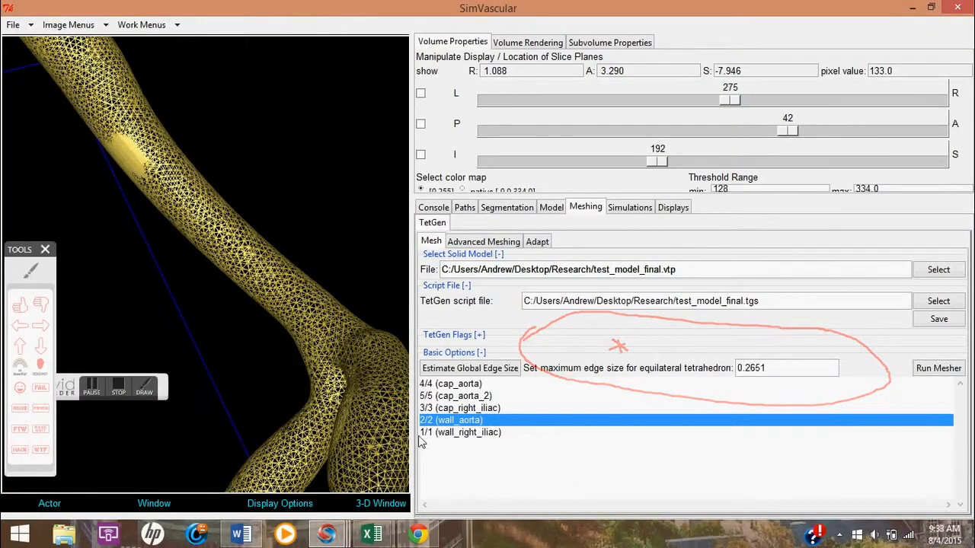
left_click(483, 242)
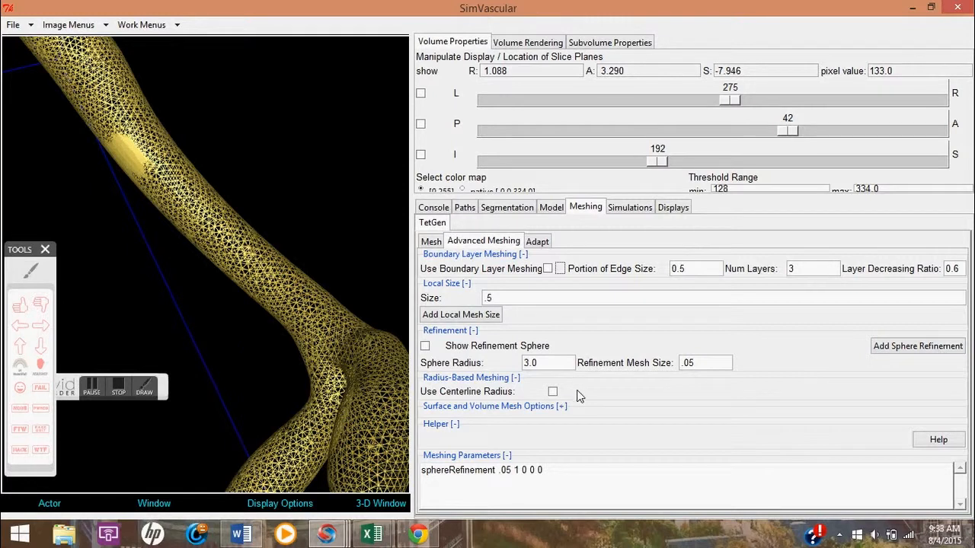
left_click(561, 408)
left_click(561, 408)
left_click(92, 387)
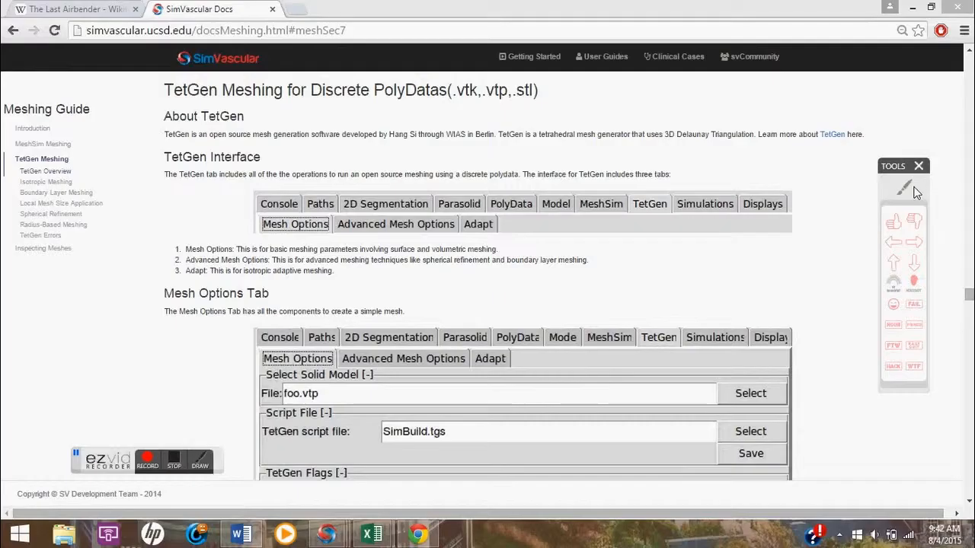
Step: Review the TetGen Meshing overview and the mesh options with TetGen flags in the SimVascular Docs
left_click(905, 189)
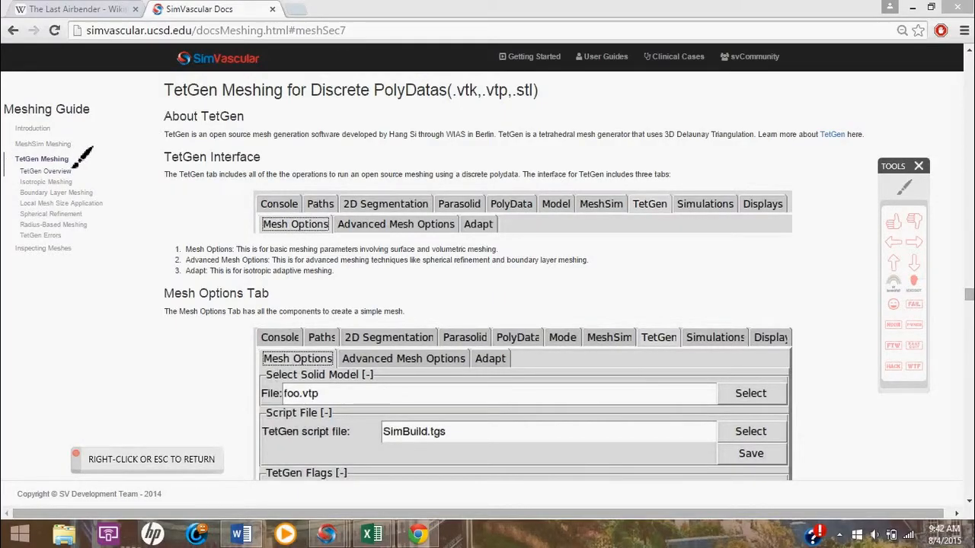
left_click_drag(71, 152, 75, 159)
right_click(261, 247)
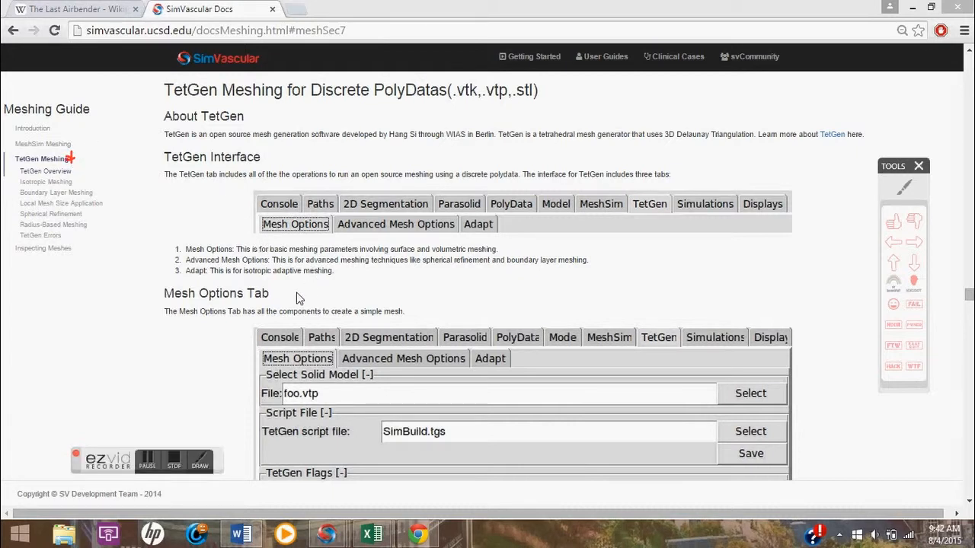
scroll(297, 298, "down", 3)
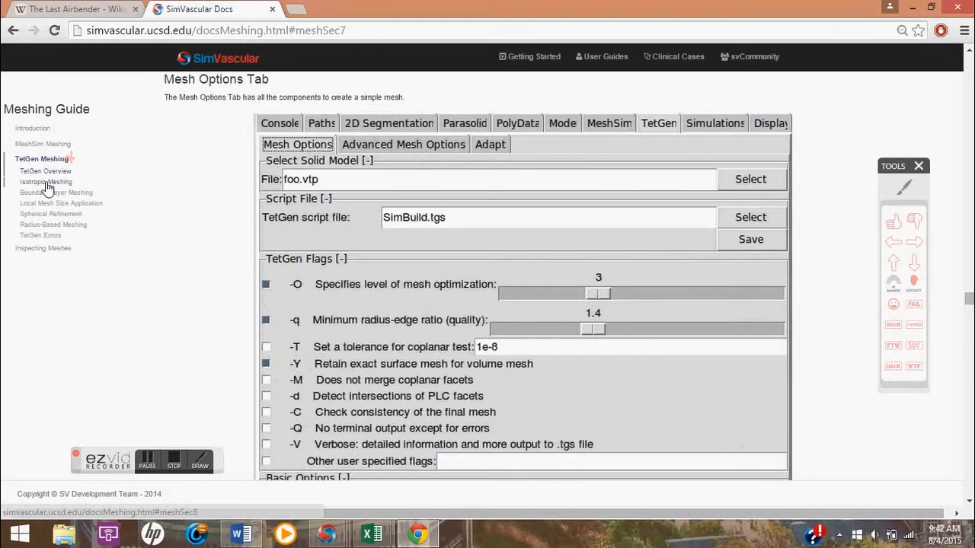
Step: Read the guide from Isotropic Meshing to Boundary Layer Meshing and examine the dialog for selecting the wall surfaces
left_click(46, 185)
scroll(90, 220, "down", 3)
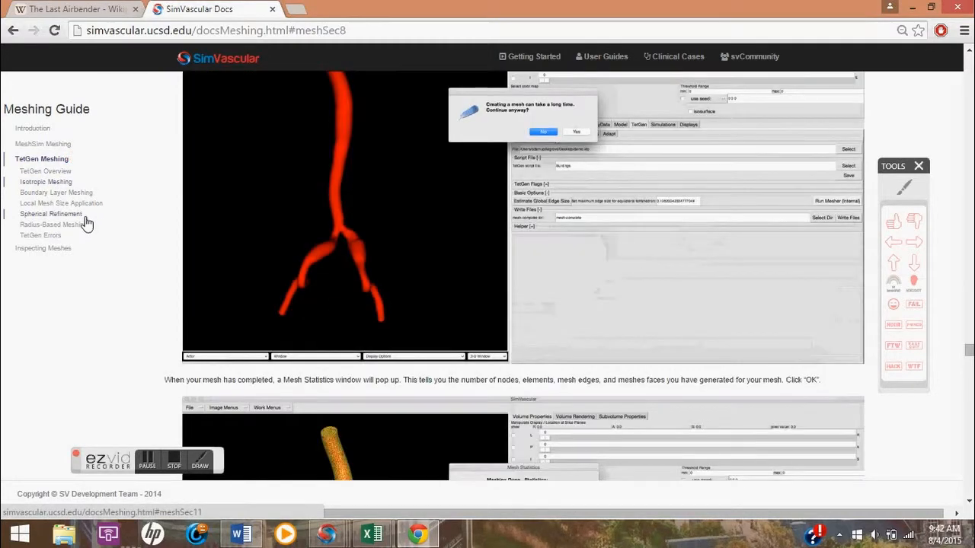
scroll(131, 251, "down", 12)
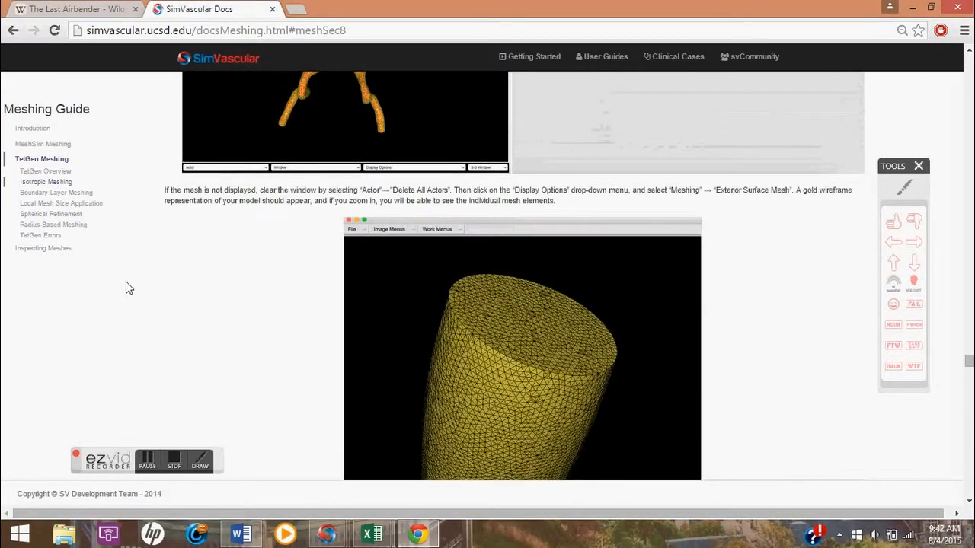
scroll(130, 288, "down", 4)
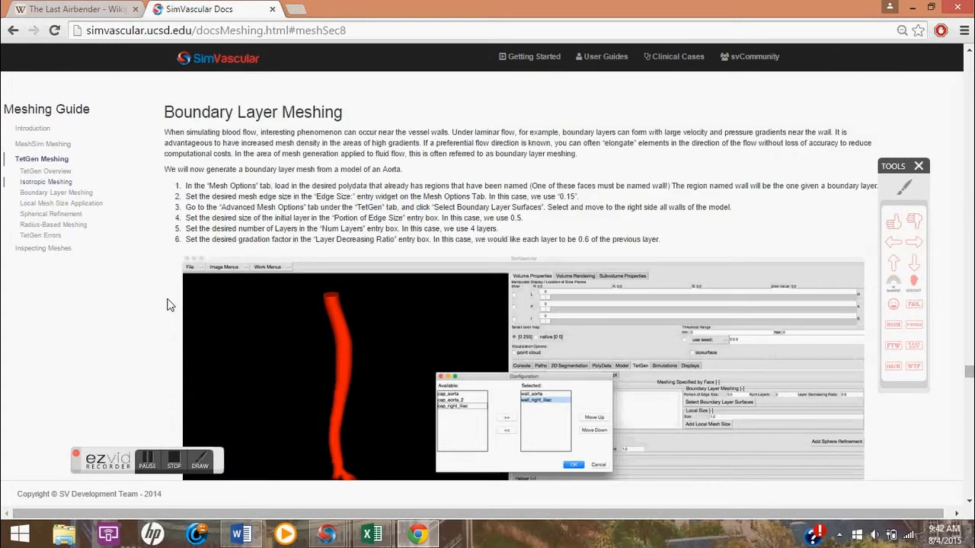
left_click(903, 190)
mouse_move(381, 356)
left_mouse_down()
mouse_move(613, 377)
mouse_move(624, 481)
mouse_move(420, 482)
left_mouse_up()
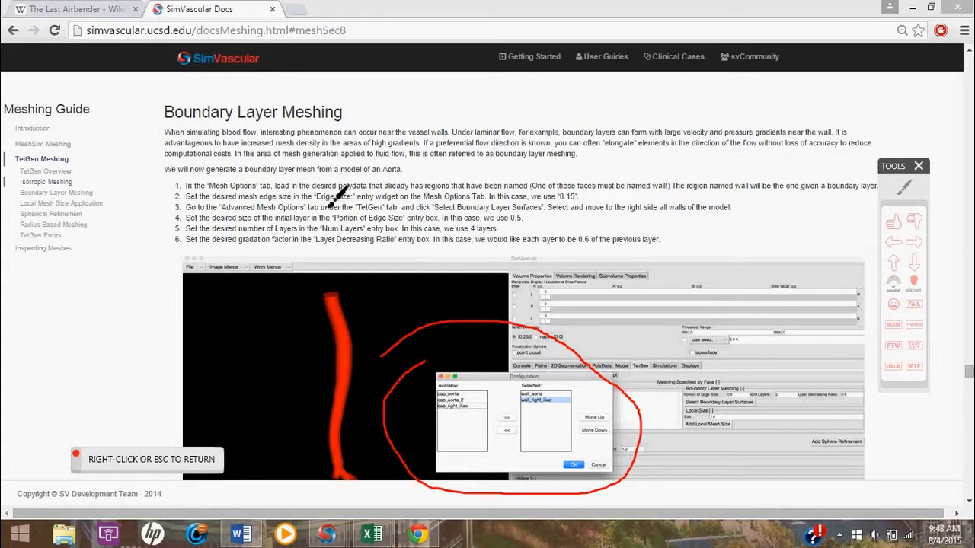
Step: Review the guide's instruction on selecting boundary layer surfaces, switch to SimVascular and look through the TetGen flags
left_click_drag(352, 213, 543, 212)
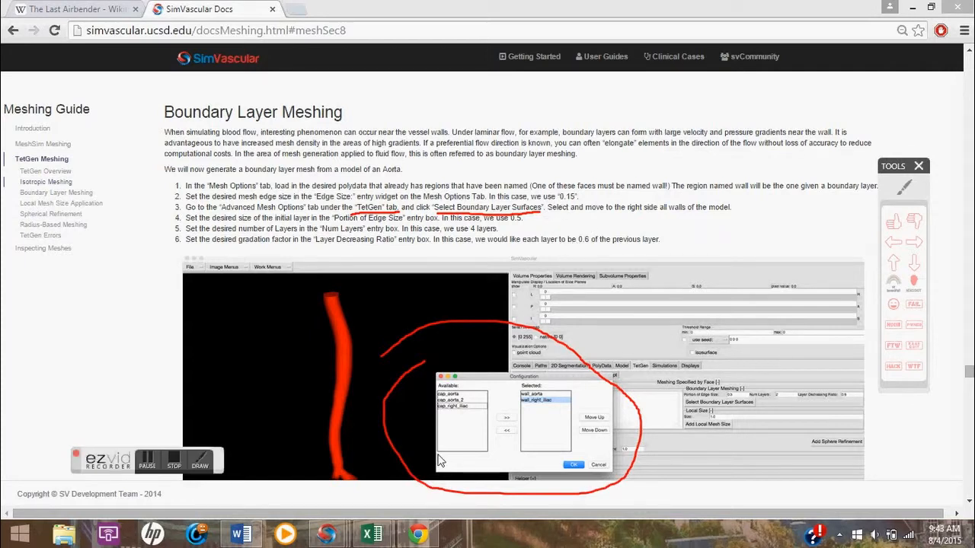
mouse_move(338, 538)
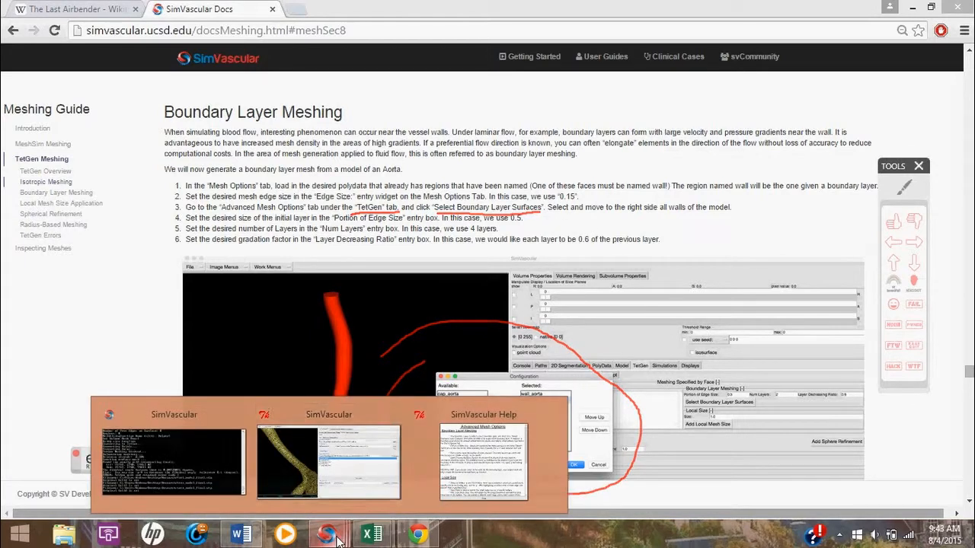
left_click(384, 491)
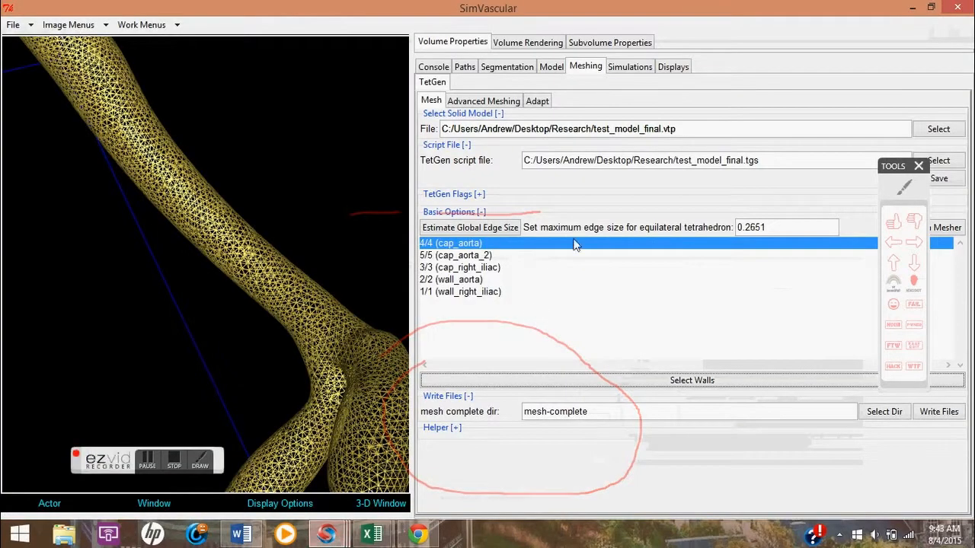
left_click(478, 195)
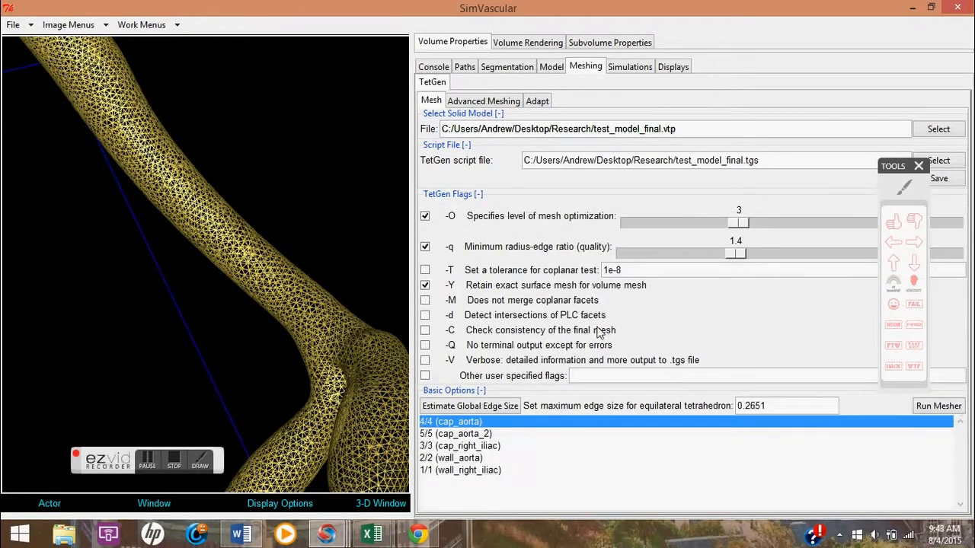
left_click_drag(884, 161, 107, 210)
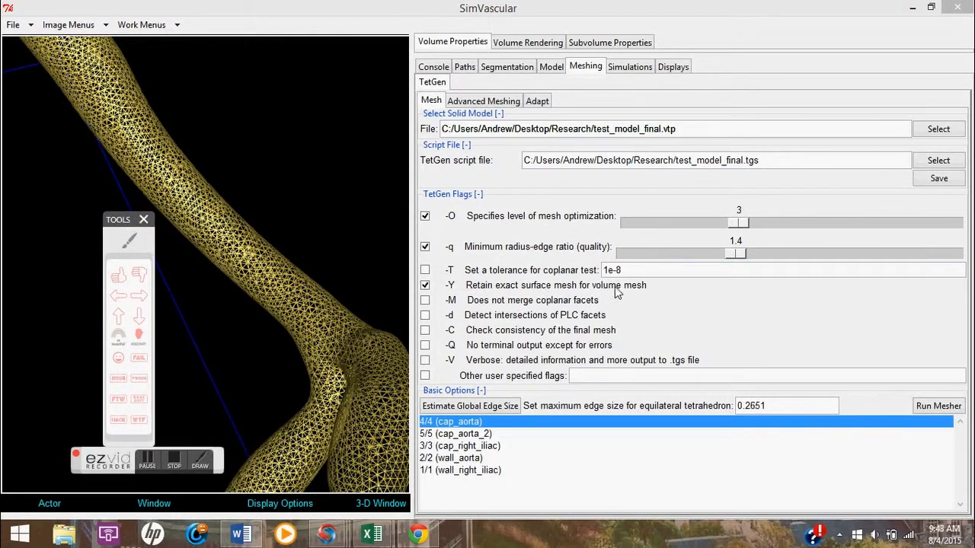
left_click(478, 195)
Step: Designate wall_aorta and wall_right_iliac as the model's walls
left_click(615, 380)
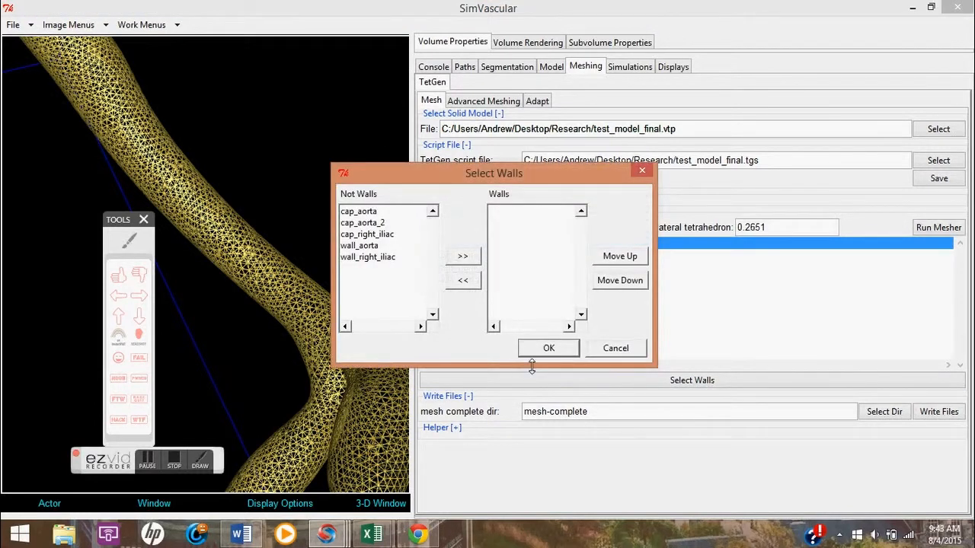
left_click(140, 470)
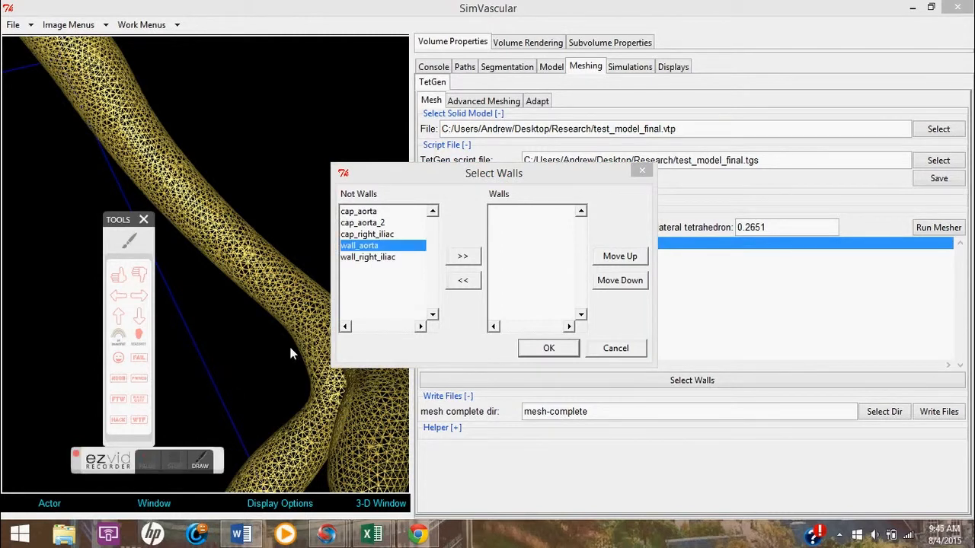
left_click(461, 256)
left_click(373, 246)
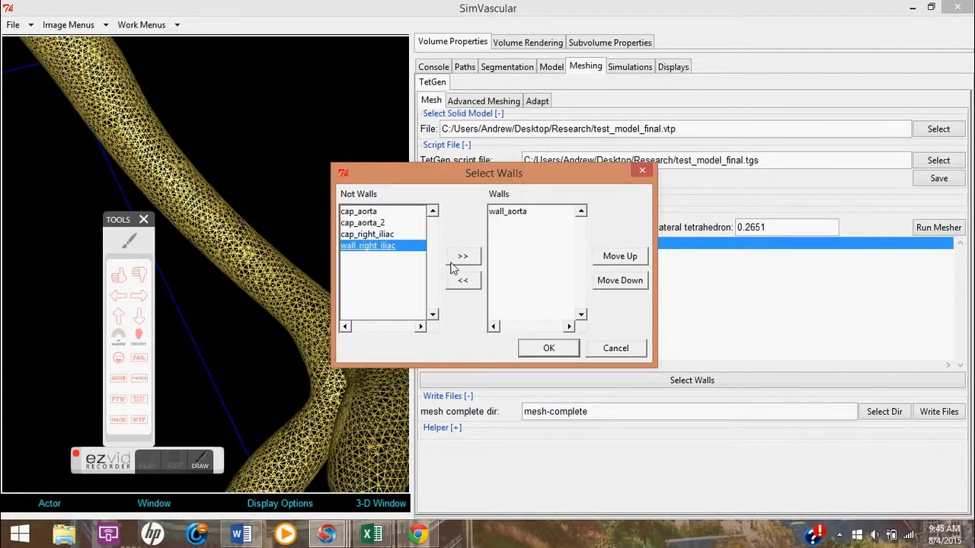
left_click(462, 256)
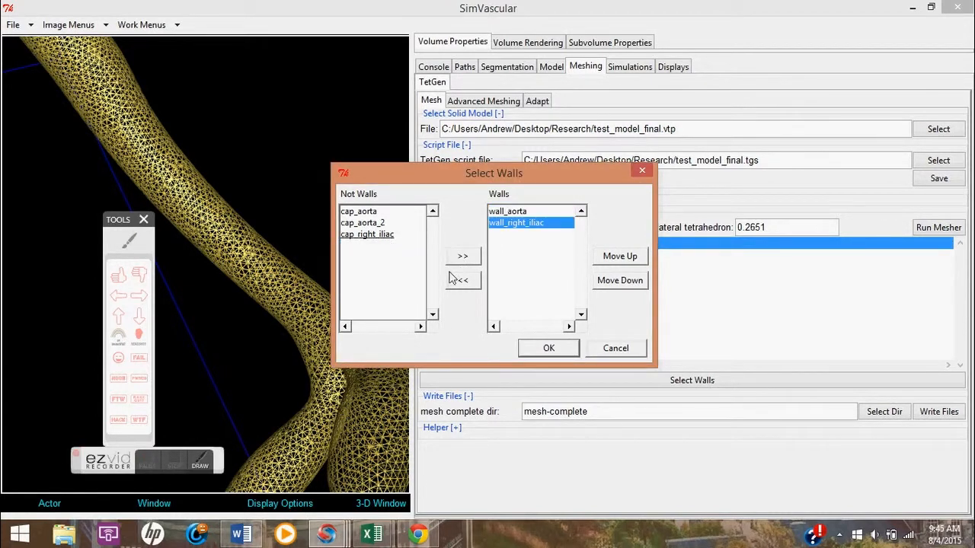
left_click(147, 458)
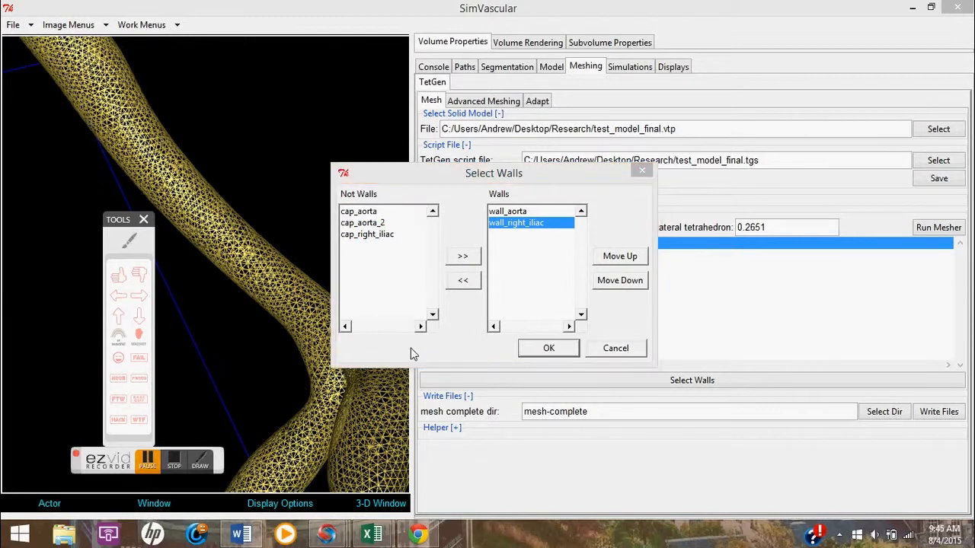
left_click(549, 348)
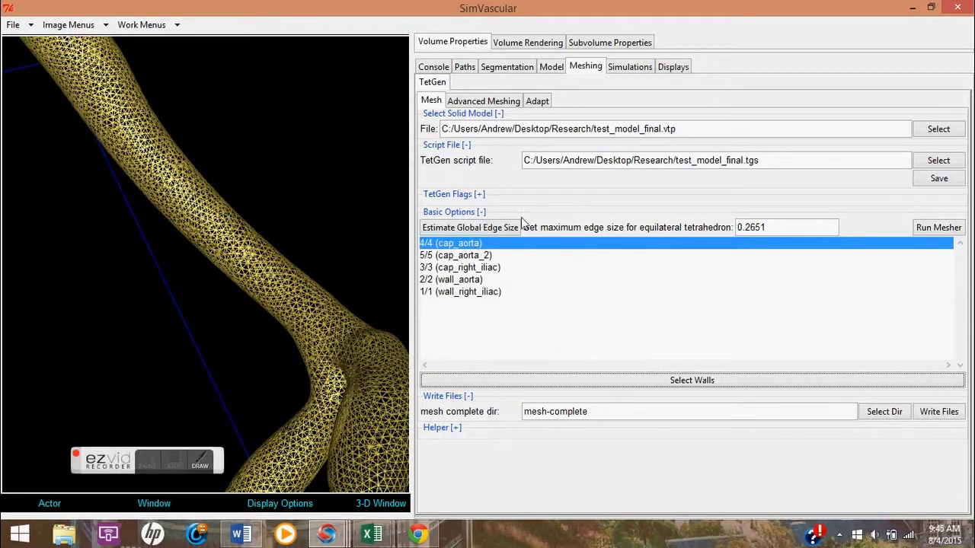
Step: Review the TetGen flags and the boundary layer settings for portion of edge size, number of layers and layer decreasing ratio
left_click(480, 195)
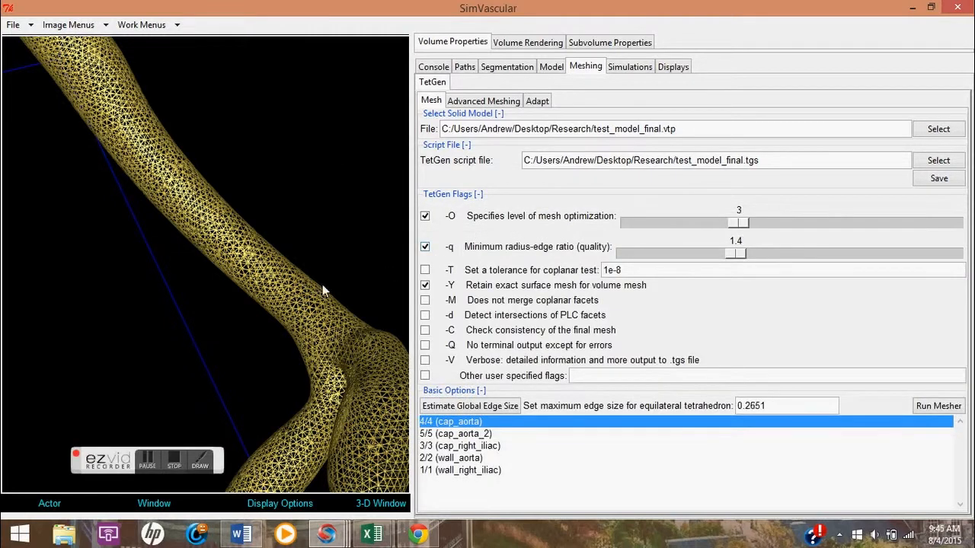
left_click(145, 466)
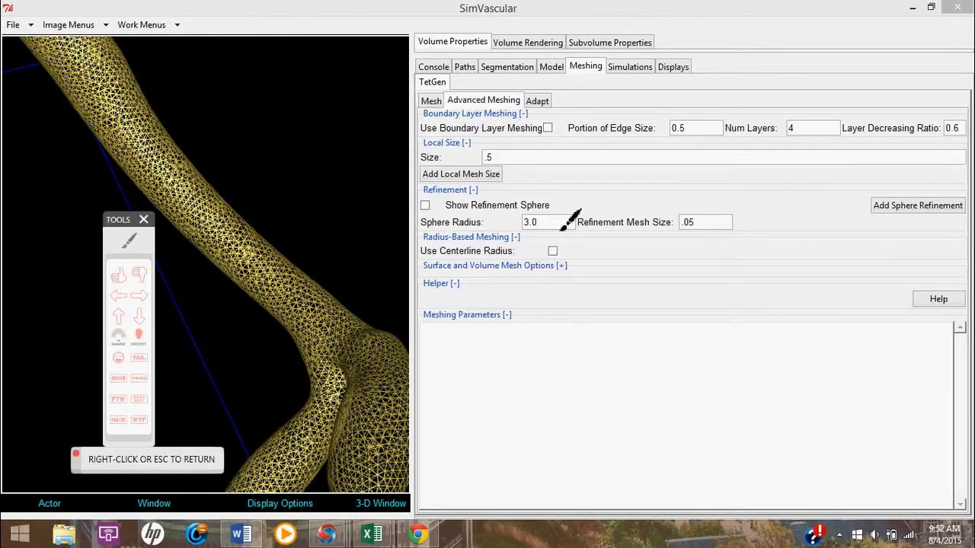
mouse_move(661, 139)
left_mouse_down()
mouse_move(681, 119)
mouse_move(671, 152)
mouse_move(666, 143)
left_mouse_up()
mouse_move(784, 142)
left_mouse_down()
mouse_move(800, 112)
mouse_move(780, 146)
left_mouse_up()
mouse_move(952, 111)
left_mouse_down()
mouse_move(942, 131)
mouse_move(966, 122)
mouse_move(947, 130)
mouse_move(961, 114)
left_mouse_up()
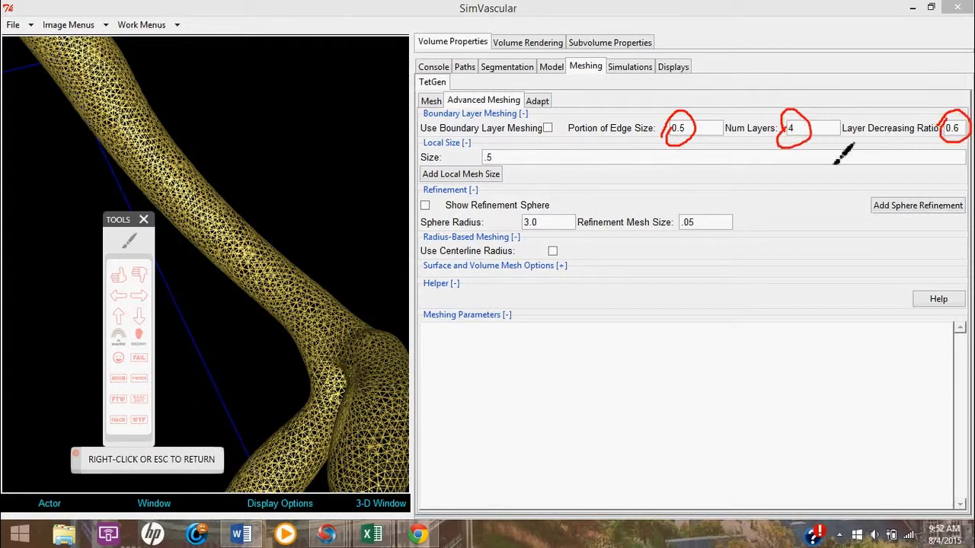
right_click(724, 171)
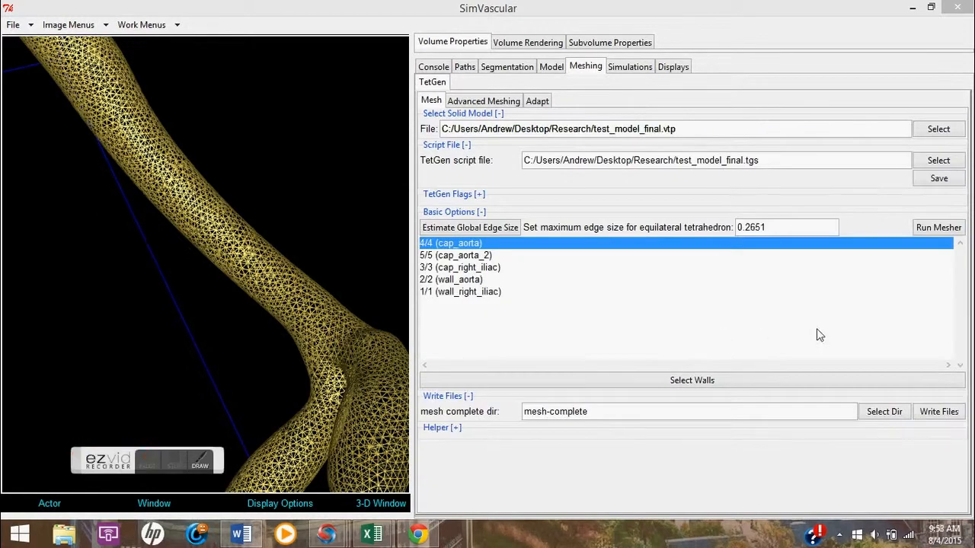
Step: Run the mesher with a maximum edge size of 0.2651, close the mesh statistics and inspect the mesh around the bifurcation
left_click(955, 231)
left_click(529, 316)
left_click(543, 317)
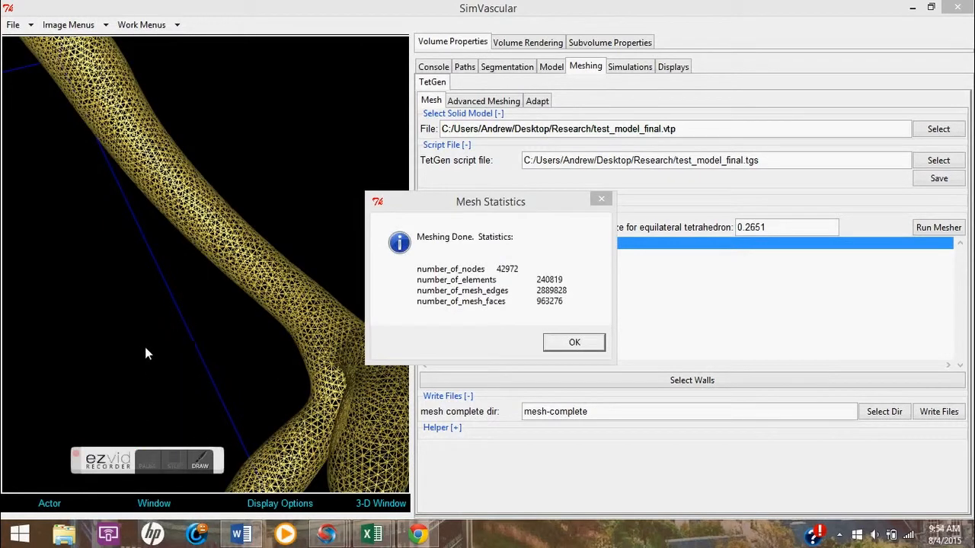
key("Return")
right_click_drag(167, 319, 150, 274)
left_click_drag(149, 273, 164, 281)
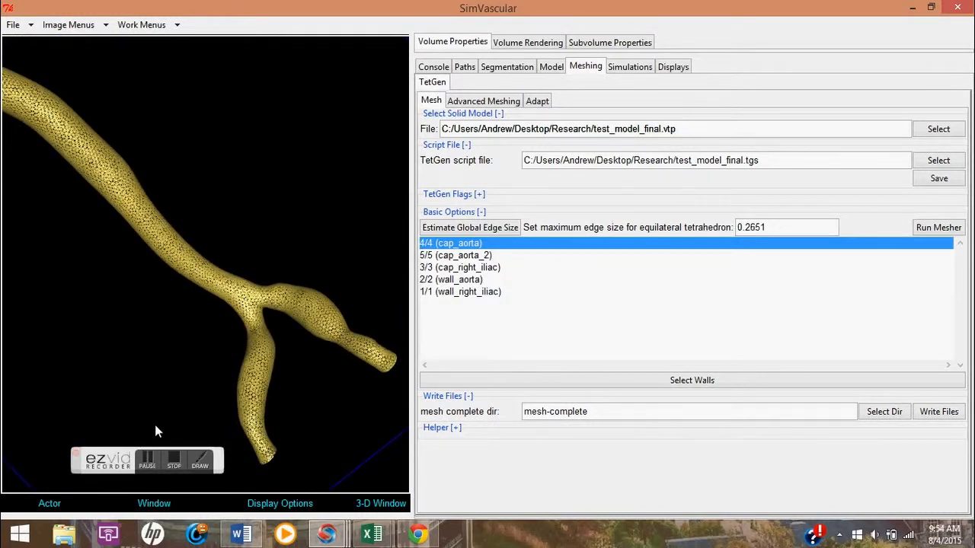
left_click(147, 460)
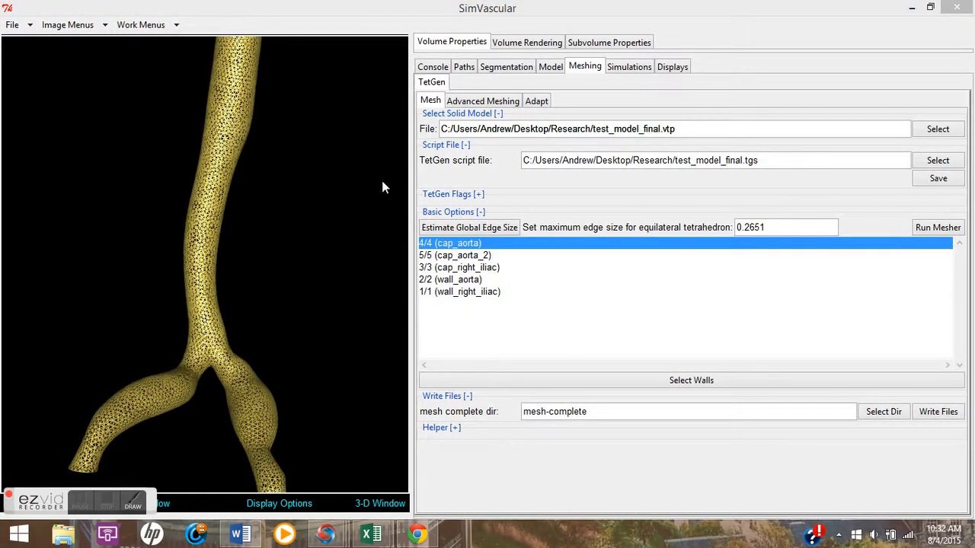
Step: Check the boundary layer meshing option and its parameters in the advanced meshing settings
left_click(491, 102)
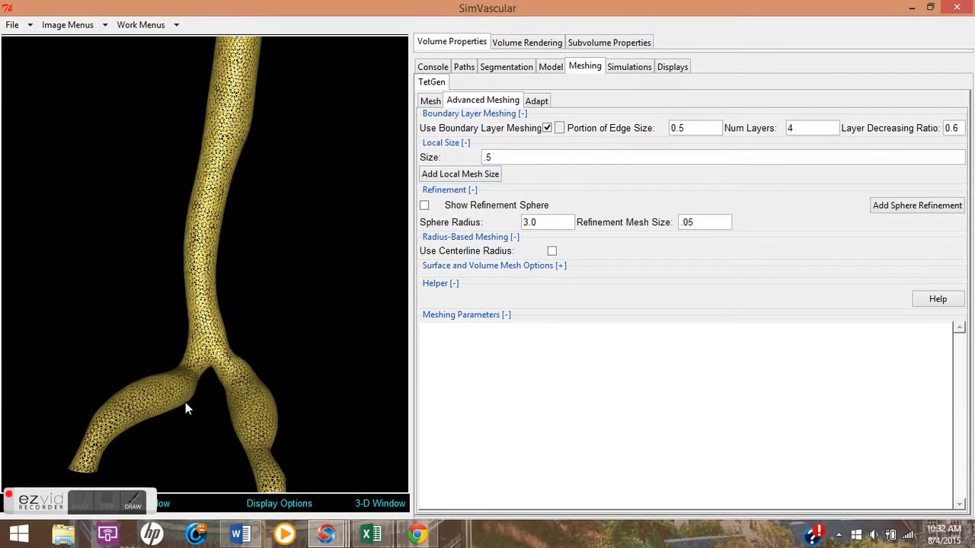
left_click(136, 505)
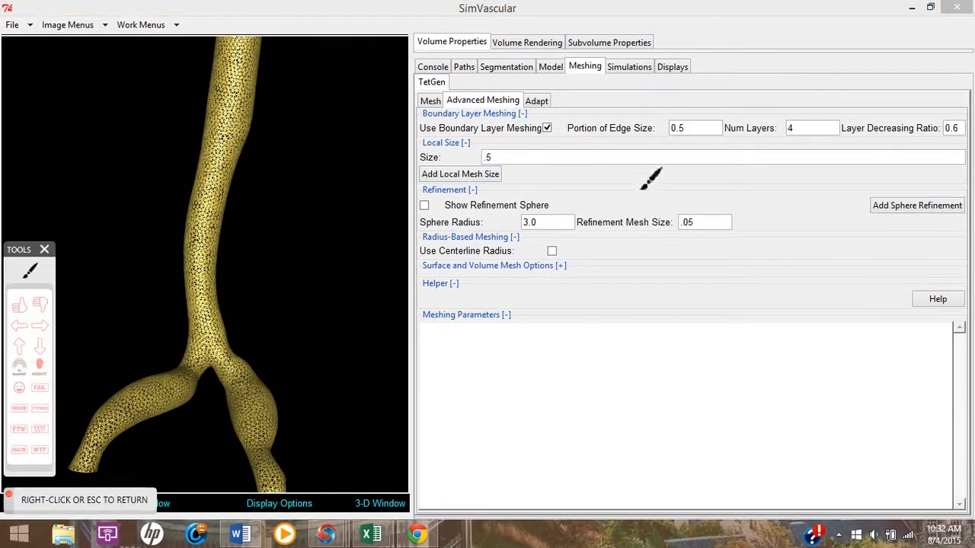
mouse_move(649, 108)
left_mouse_down()
mouse_move(860, 82)
mouse_move(963, 131)
mouse_move(720, 144)
mouse_move(655, 107)
mouse_move(565, 126)
mouse_move(563, 112)
mouse_move(540, 143)
mouse_move(562, 137)
left_mouse_up()
right_click(565, 139)
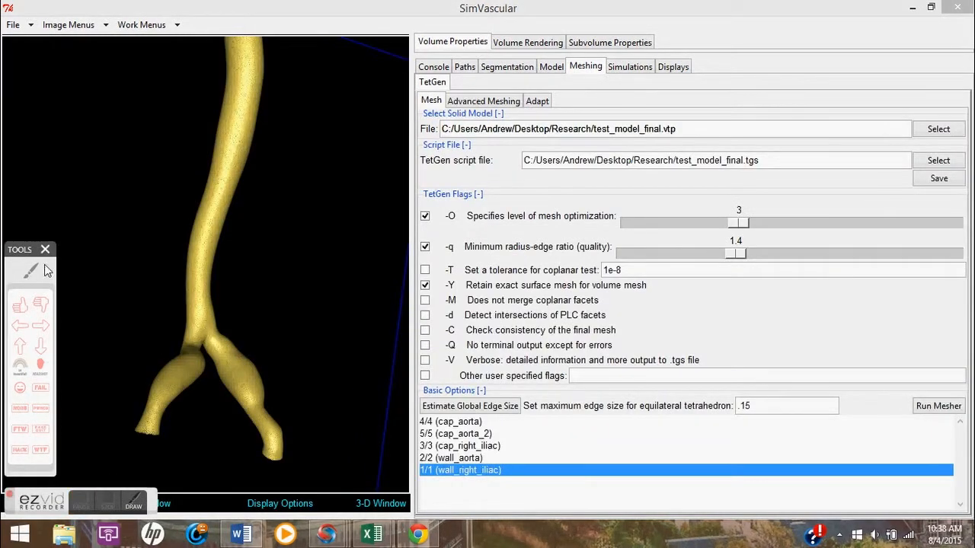
Step: Examine the maximum edge size setting and inspect the density of the refined mesh near the bifurcation
left_click(132, 501)
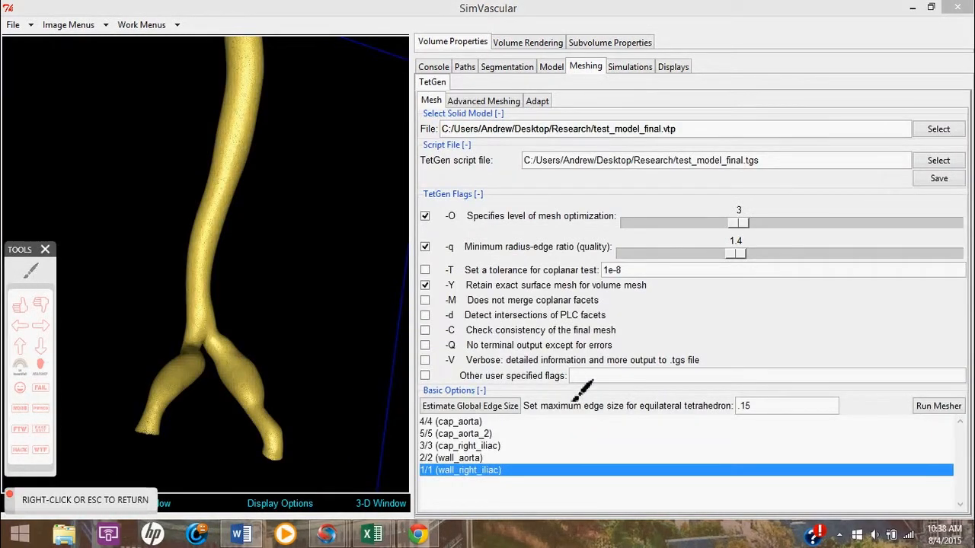
mouse_move(733, 408)
left_mouse_down()
mouse_move(767, 400)
mouse_move(735, 405)
left_mouse_up()
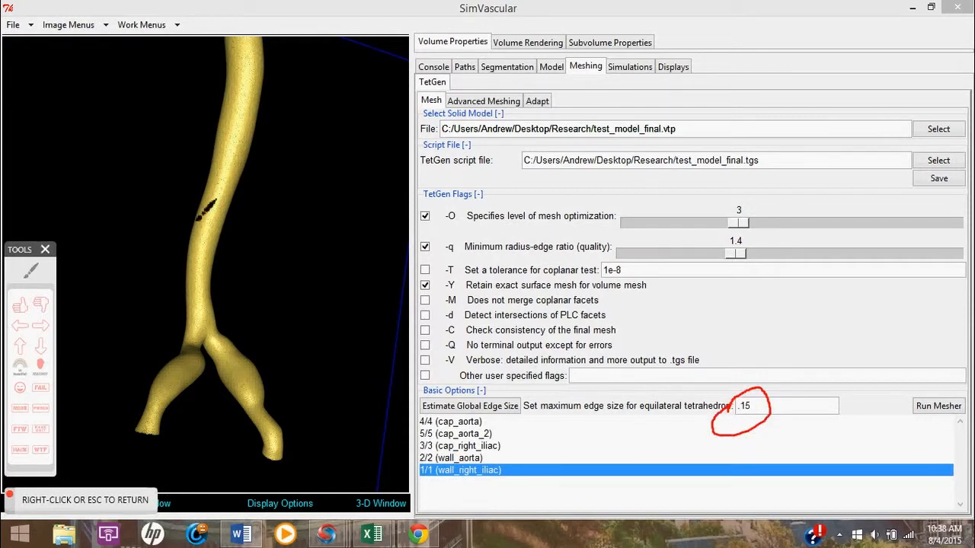
key("Escape")
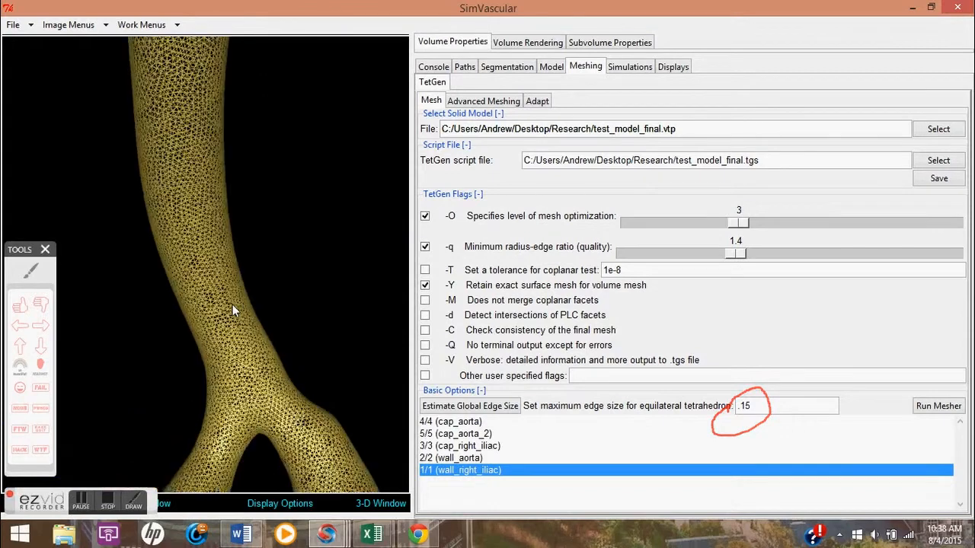
mouse_move(232, 305)
left_mouse_down()
mouse_move(233, 272)
mouse_move(282, 230)
mouse_move(214, 272)
mouse_move(283, 286)
mouse_move(273, 257)
mouse_move(230, 319)
left_mouse_up()
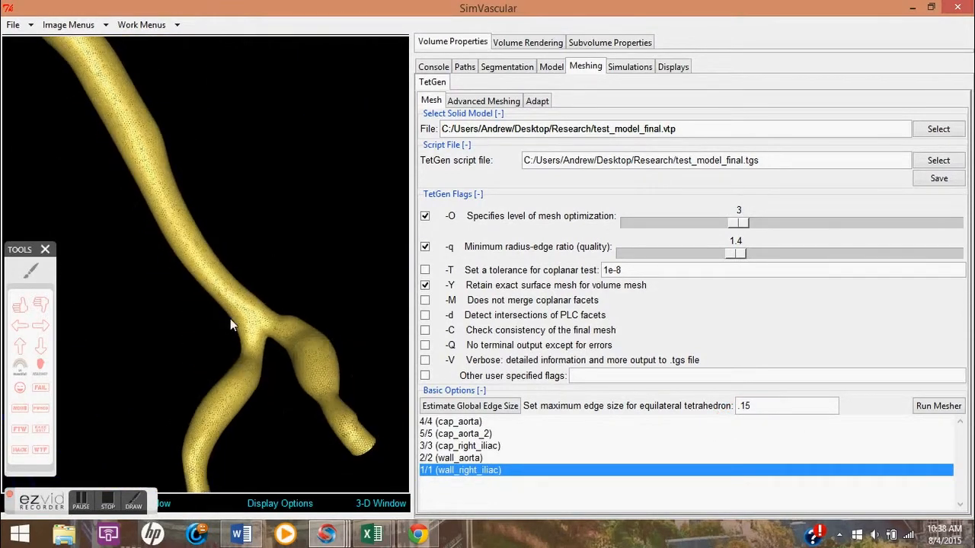
Step: Add a local mesh size of .1 for the wall_right_iliac face
left_click(488, 101)
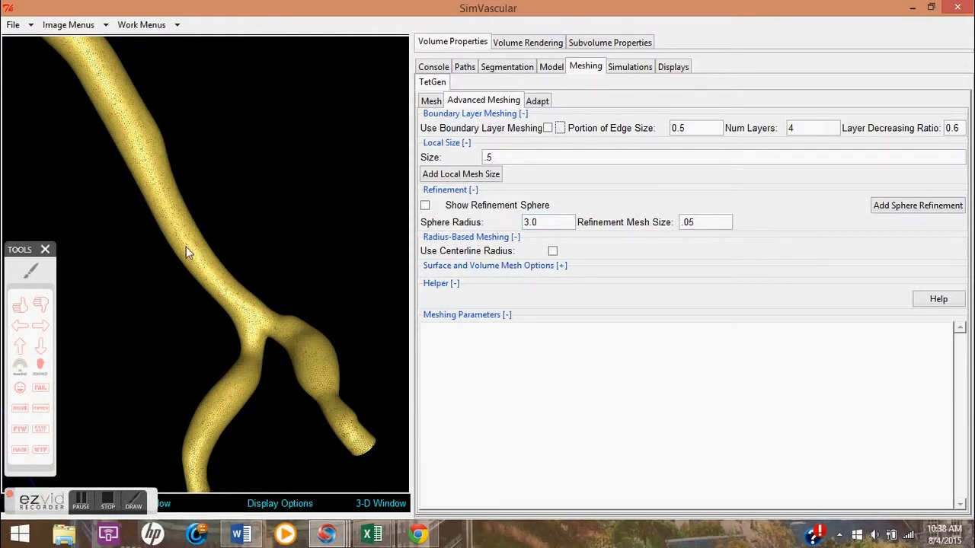
left_click(473, 178)
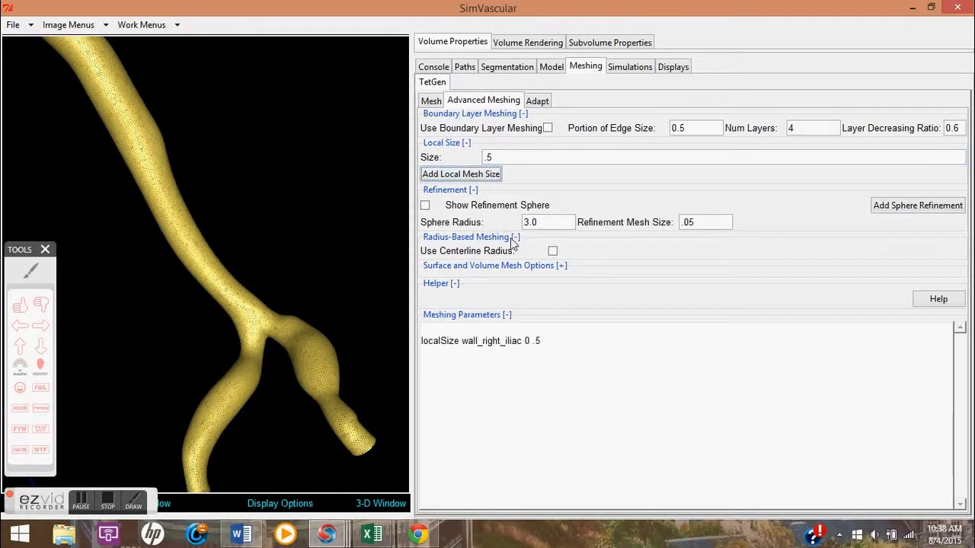
left_click(499, 157)
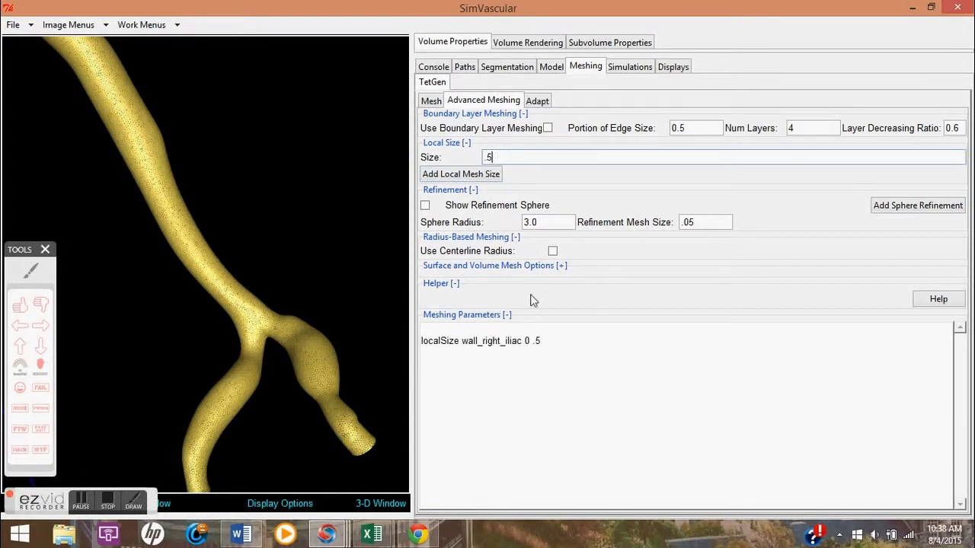
left_click(82, 501)
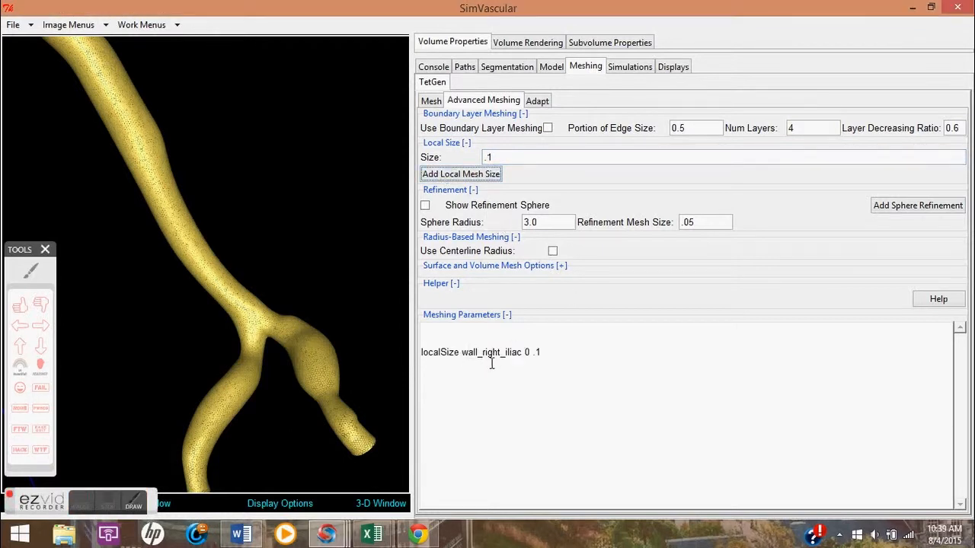
Step: Add a local mesh size of .17 for the wall_aorta face
left_click(429, 100)
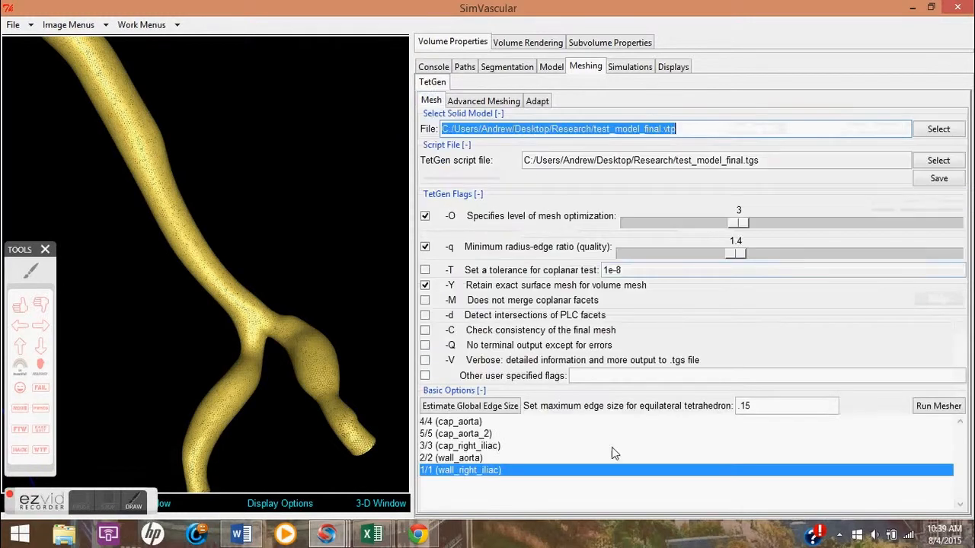
left_click(495, 457)
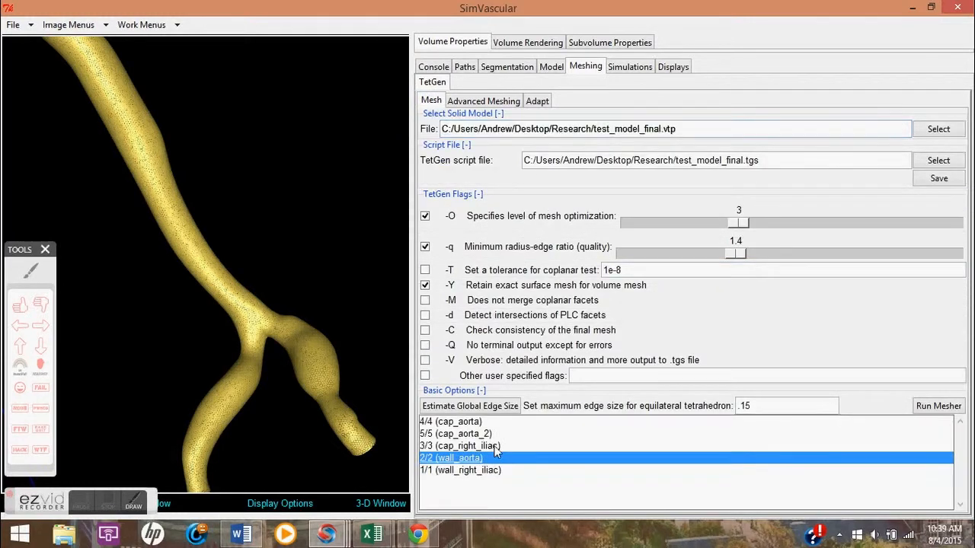
left_click(478, 101)
left_click_drag(504, 154, 484, 164)
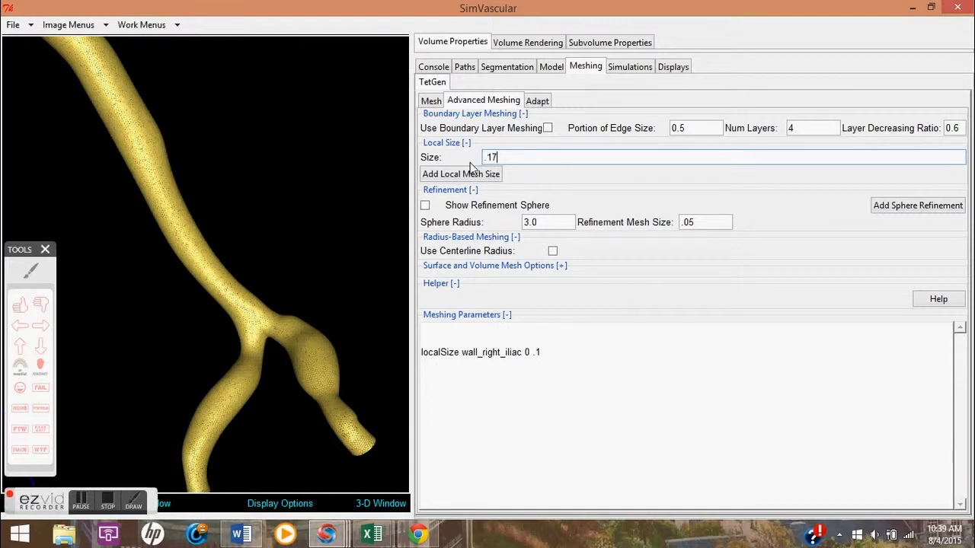
left_click(471, 176)
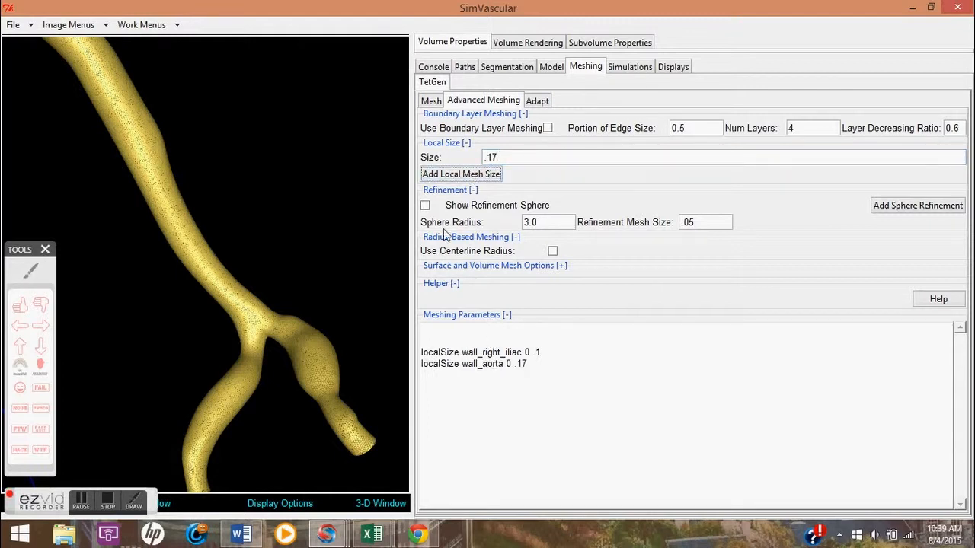
Step: Run the mesher with the local sizes for wall_right_iliac and wall_aorta, then dismiss the mesh statistics
left_click(431, 104)
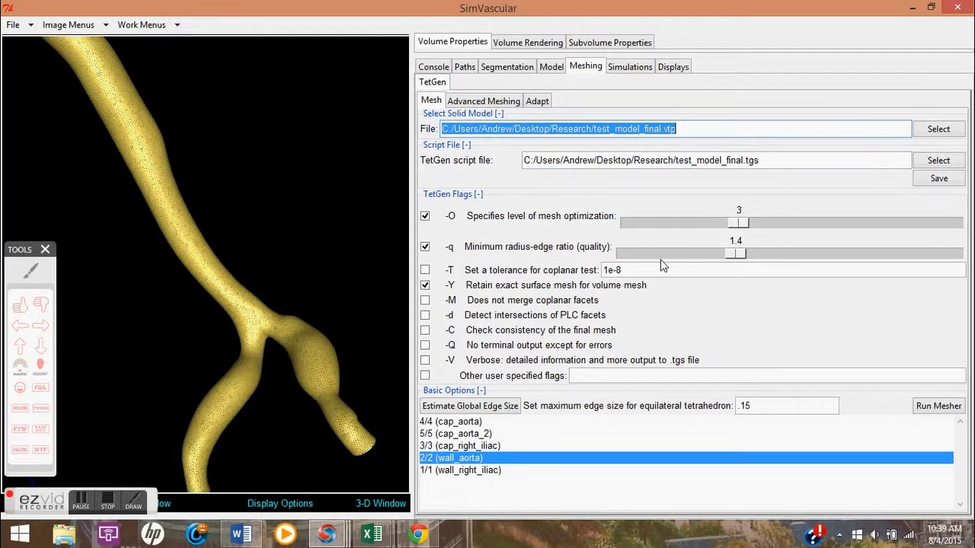
left_click(924, 408)
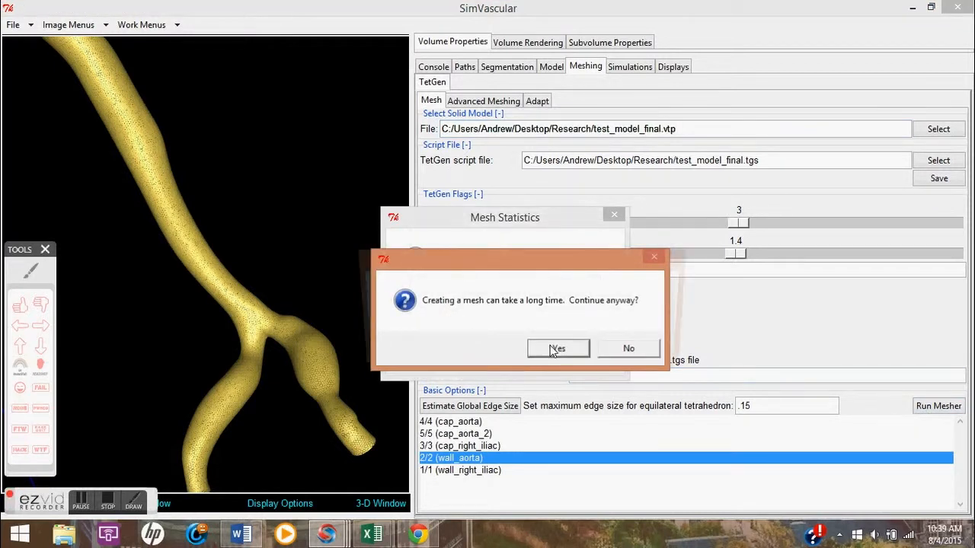
left_click(554, 350)
left_click(571, 356)
left_click(588, 361)
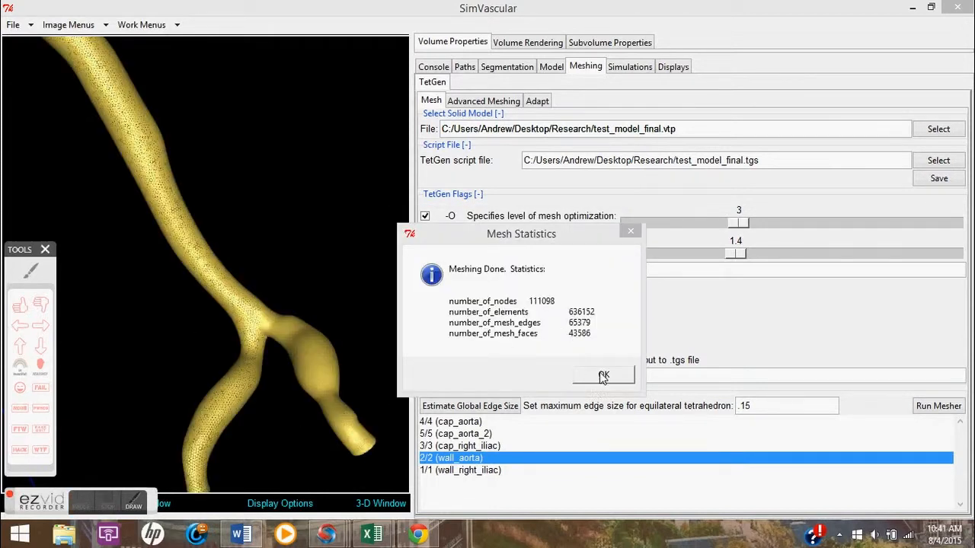
left_click(600, 375)
Step: Examine how the mesh density differs between the aorta wall and the right iliac wall around the bifurcation
scroll(259, 297, "up", 6)
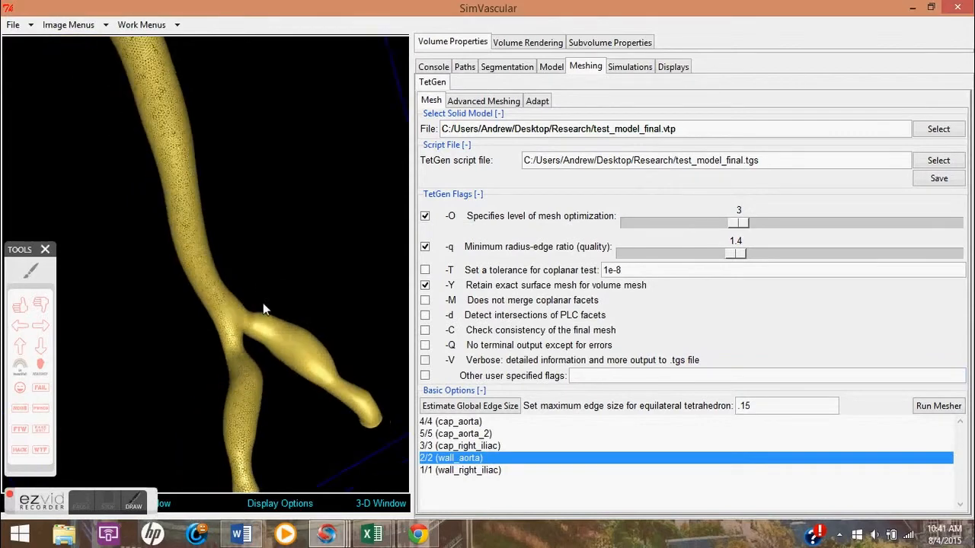
scroll(297, 400, "down", 6)
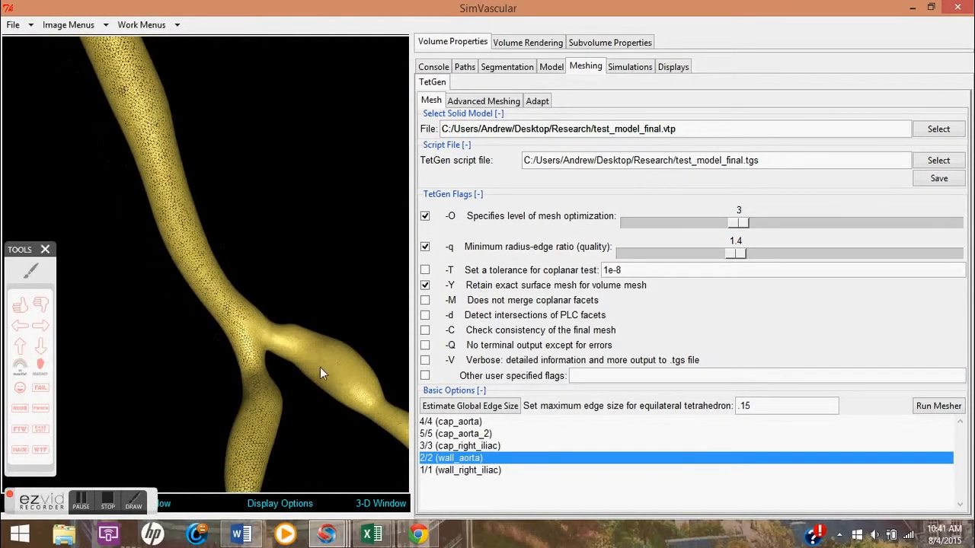
scroll(179, 229, "up", 1)
left_click_drag(179, 227, 111, 429)
left_click(82, 503)
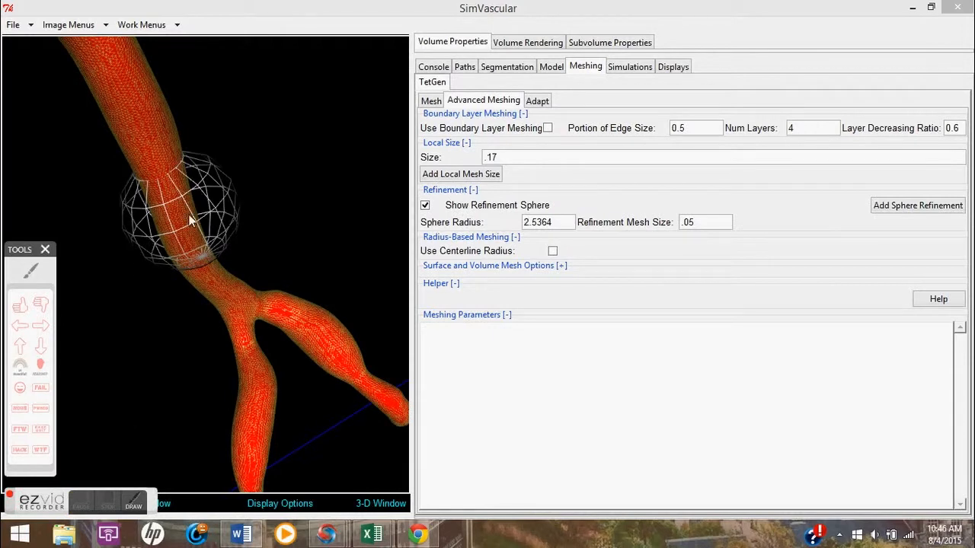
Step: Move the refinement sphere down the aorta so that it encloses the bifurcation
left_click_drag(225, 209, 257, 288)
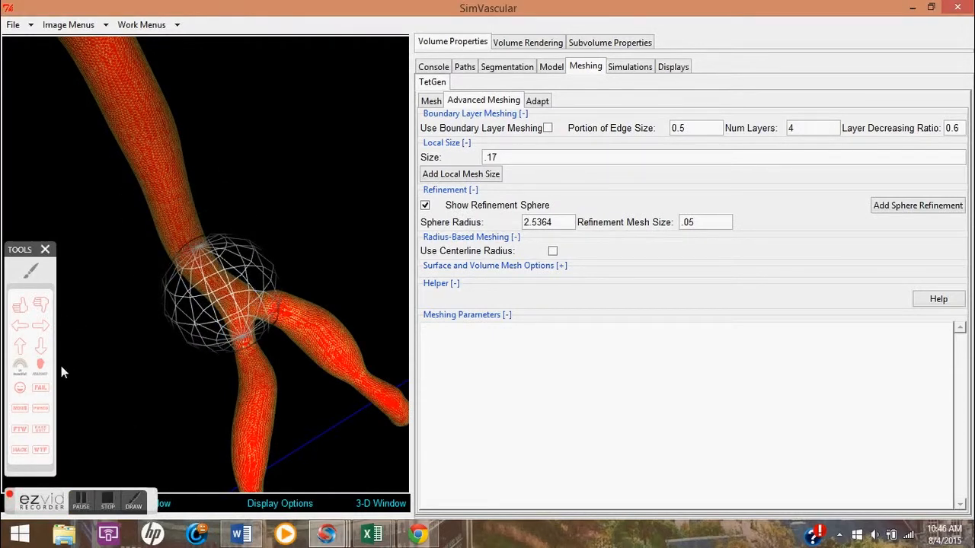
left_click(81, 506)
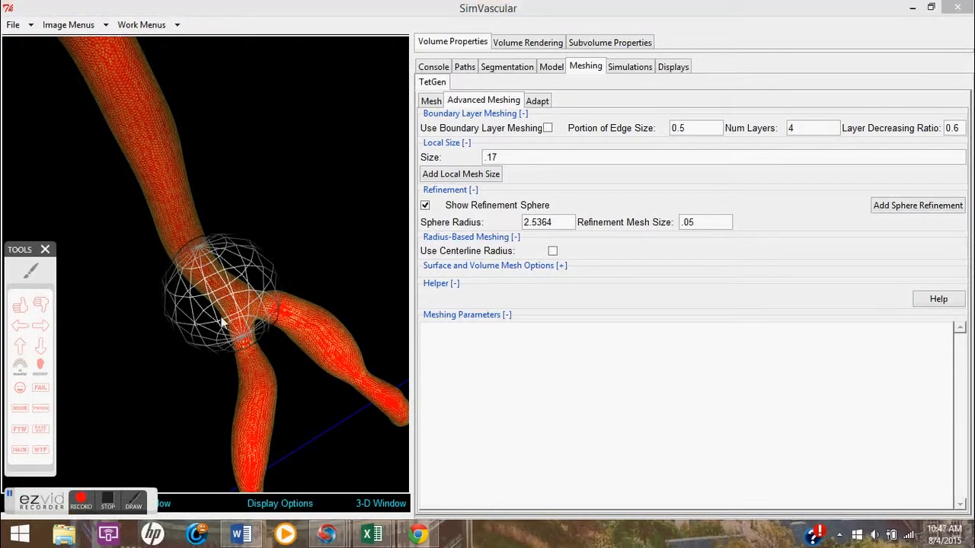
left_click(225, 329)
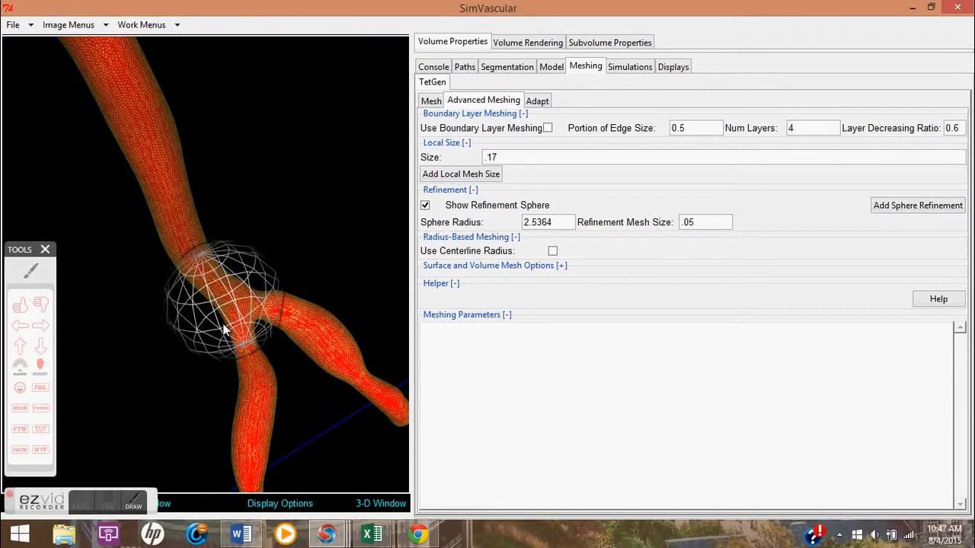
Step: Check the basic TetGen mesh settings and return to the advanced meshing settings
left_click(31, 271)
mouse_move(416, 78)
left_mouse_down()
mouse_move(452, 73)
mouse_move(414, 89)
mouse_move(415, 76)
left_mouse_up()
right_click(434, 105)
left_click(432, 101)
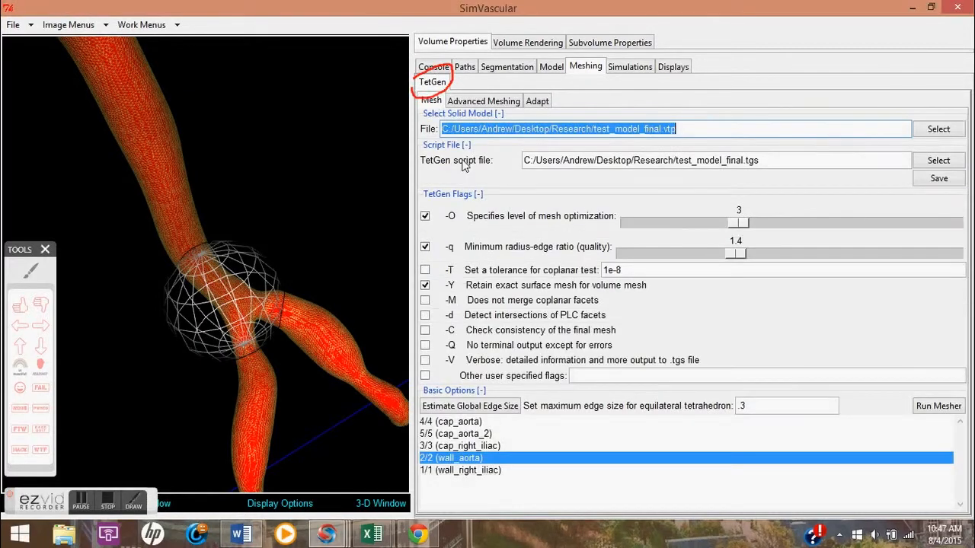
left_click(472, 103)
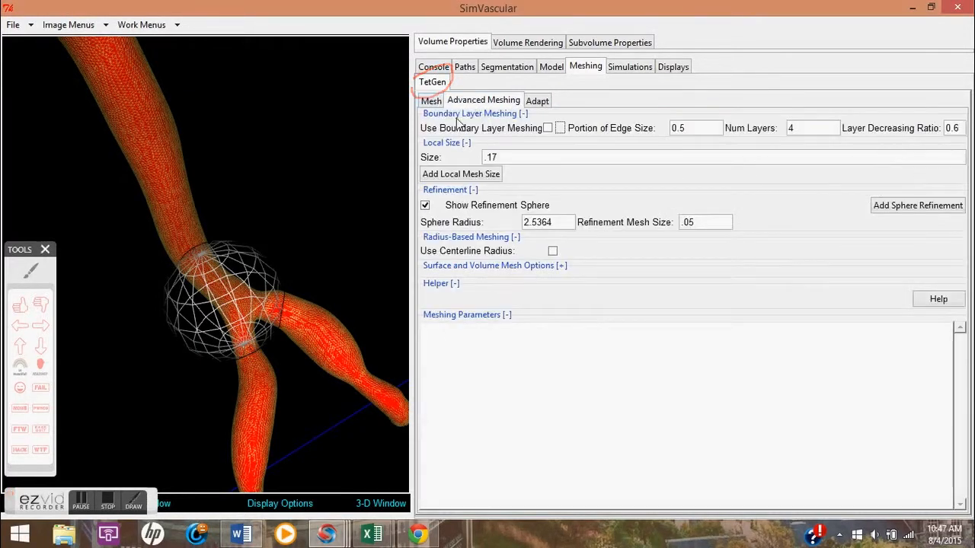
Step: Try to resize the refinement sphere by entering a radius of 3 and redisplaying the sphere
left_click_drag(557, 223, 499, 225)
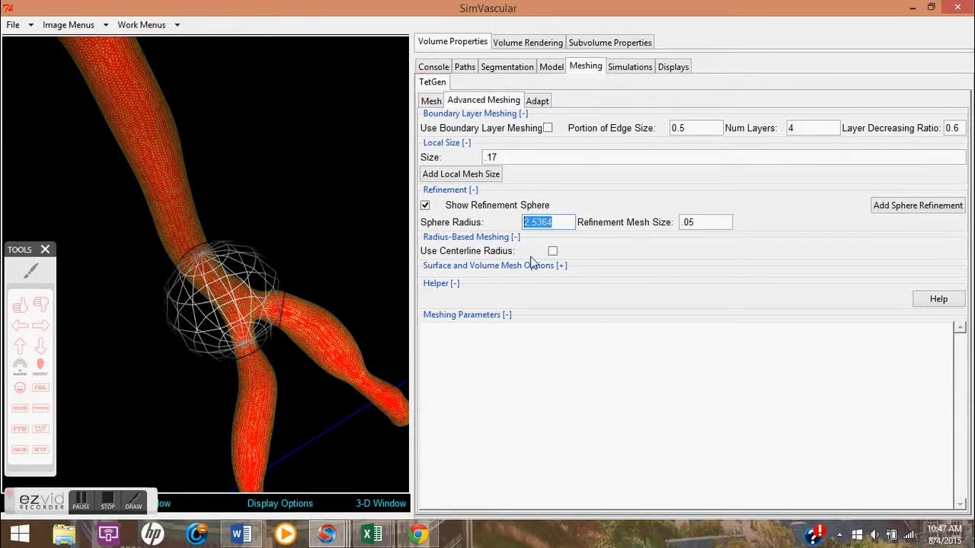
type("3")
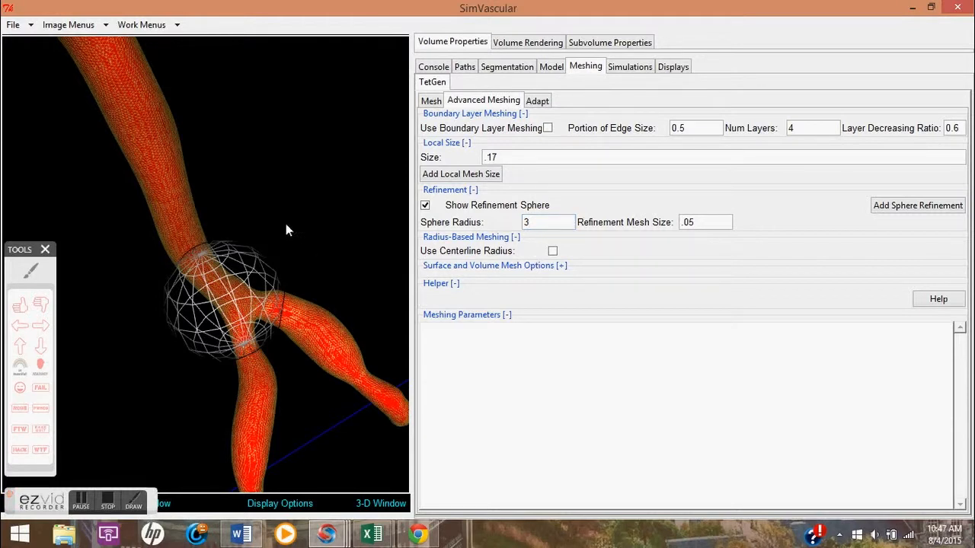
left_click_drag(232, 309, 195, 294)
left_click(426, 206)
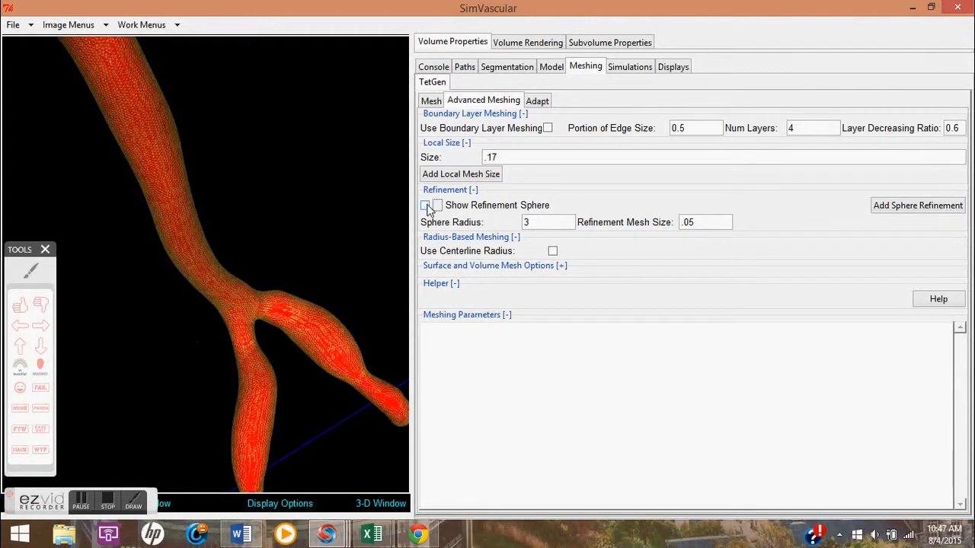
left_click(426, 205)
Step: Move the refinement sphere onto the bifurcation and try to resize it with a radius of 4
left_click_drag(203, 221, 227, 307)
left_click_drag(559, 221, 507, 222)
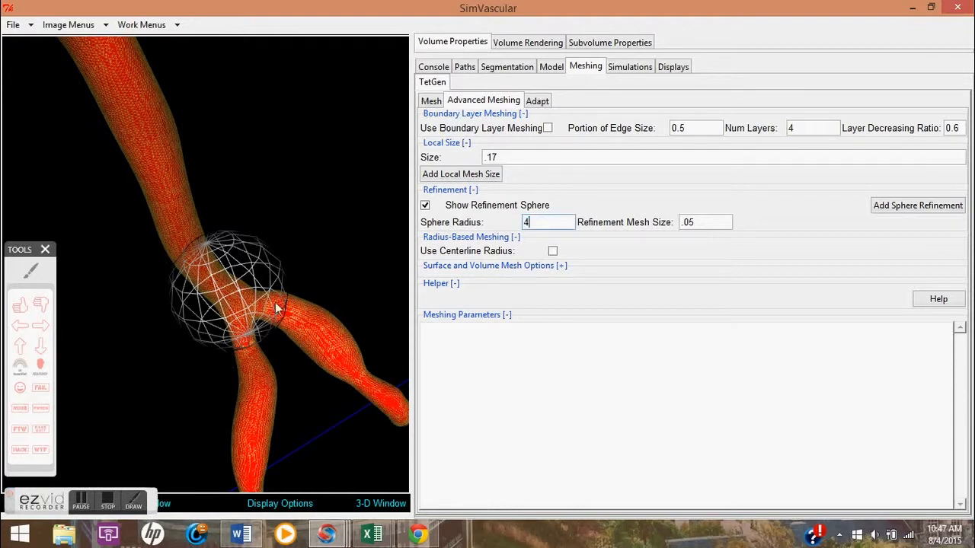
left_click(425, 205)
left_click(425, 206)
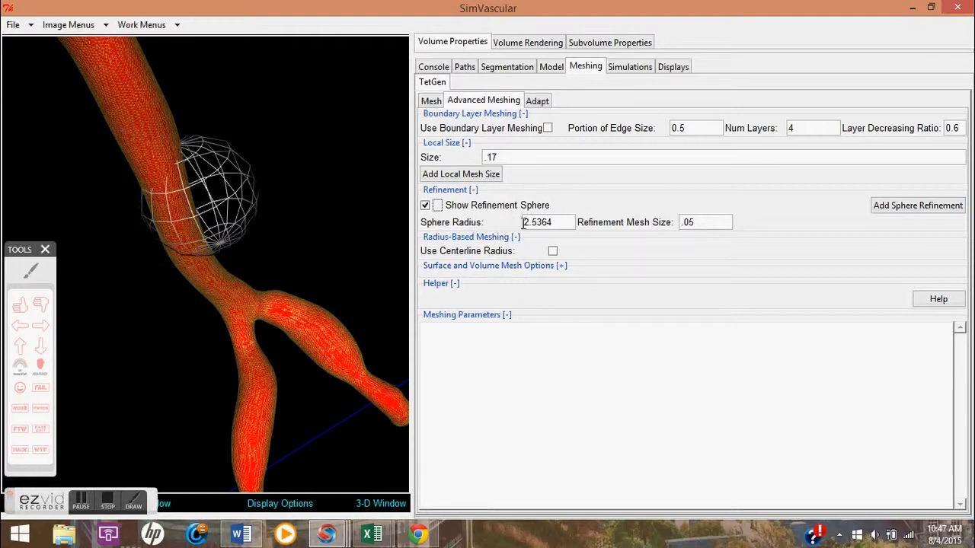
Step: Try to apply a sphere radius of 2 while the refinement sphere is hidden, then show the sphere again
left_click(425, 206)
left_click_drag(571, 222, 520, 222)
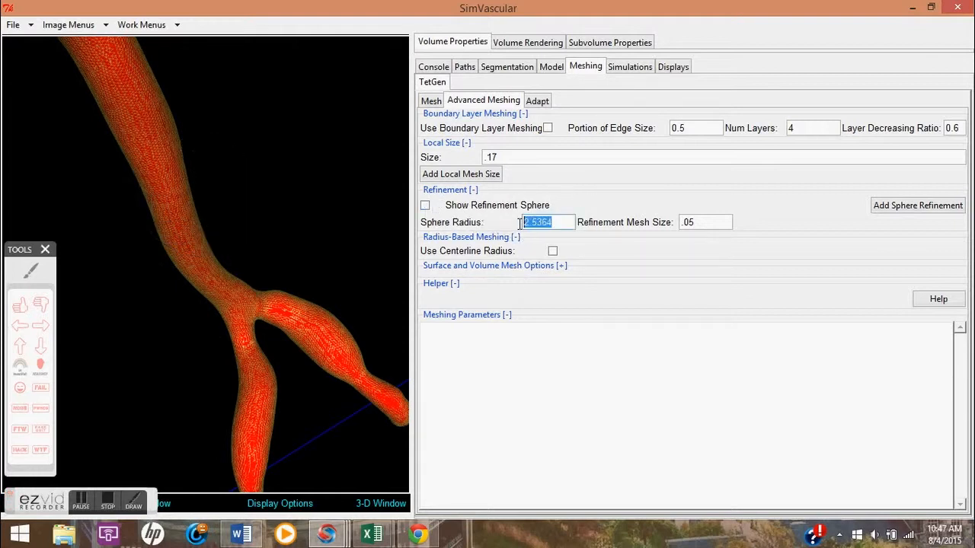
type("2")
key("Return")
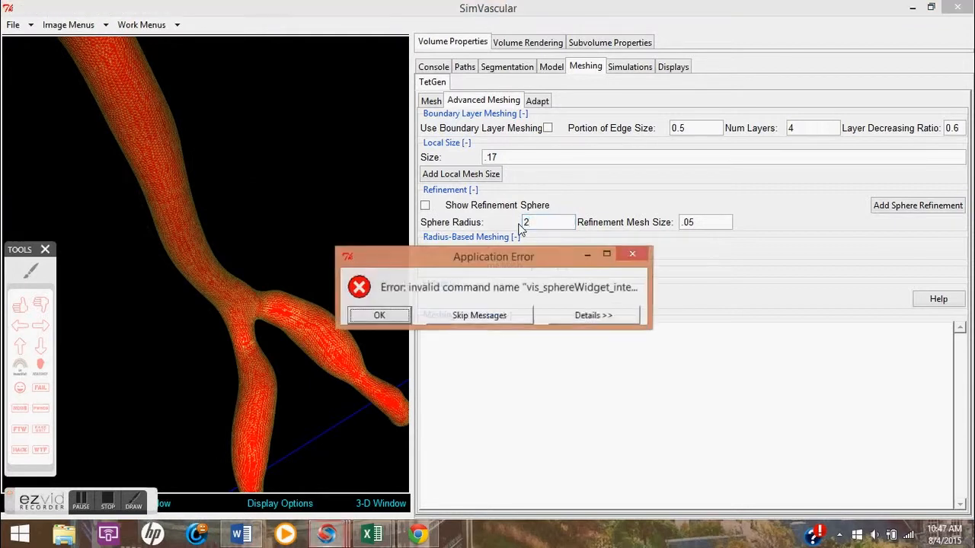
left_click(379, 315)
left_click(425, 205)
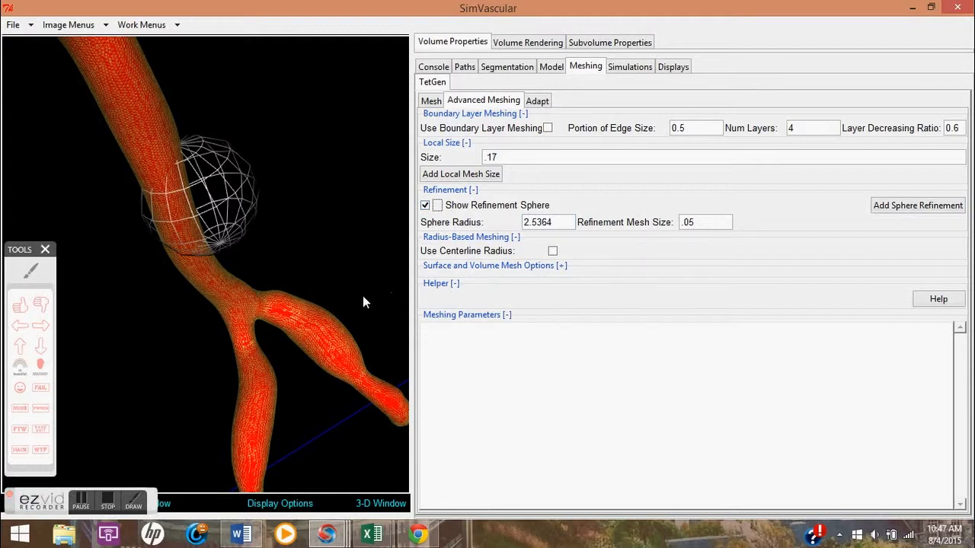
Step: Fit the refinement sphere around the bifurcation and add a sphere refinement with radius 2.5364 and mesh size .5
left_click(80, 499)
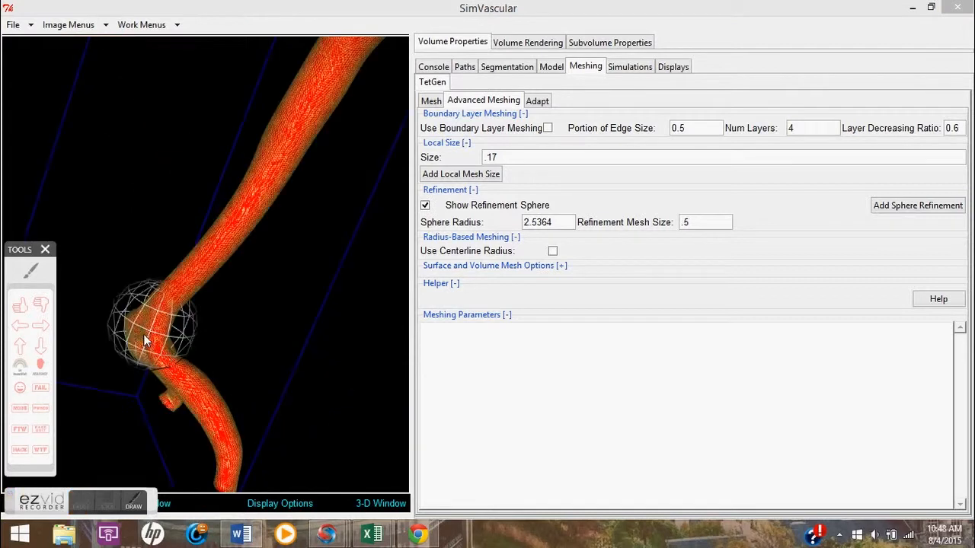
mouse_move(149, 335)
left_mouse_down()
mouse_move(174, 342)
mouse_move(145, 340)
left_mouse_up()
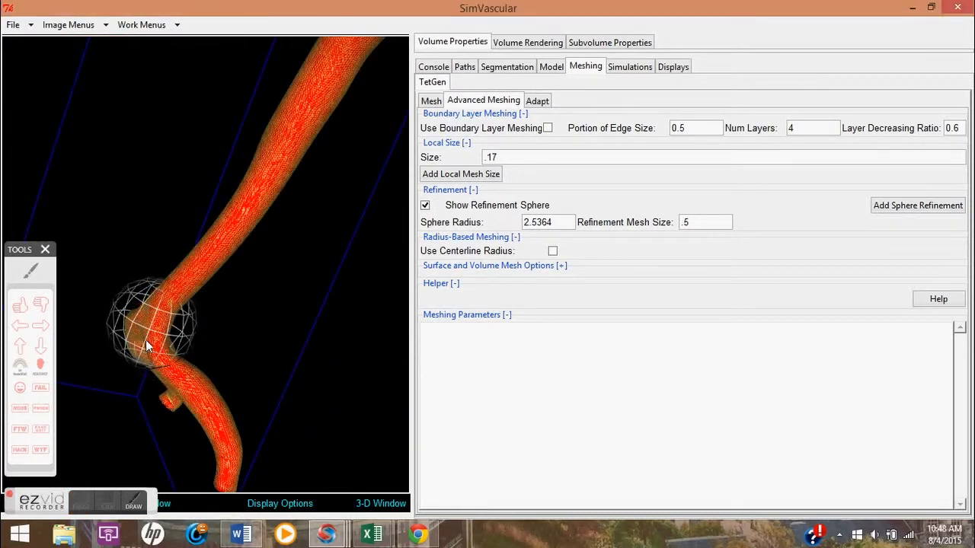
left_click_drag(214, 357, 114, 380)
scroll(233, 359, "up", 3)
left_click_drag(258, 401, 289, 413)
left_click_drag(124, 387, 155, 402)
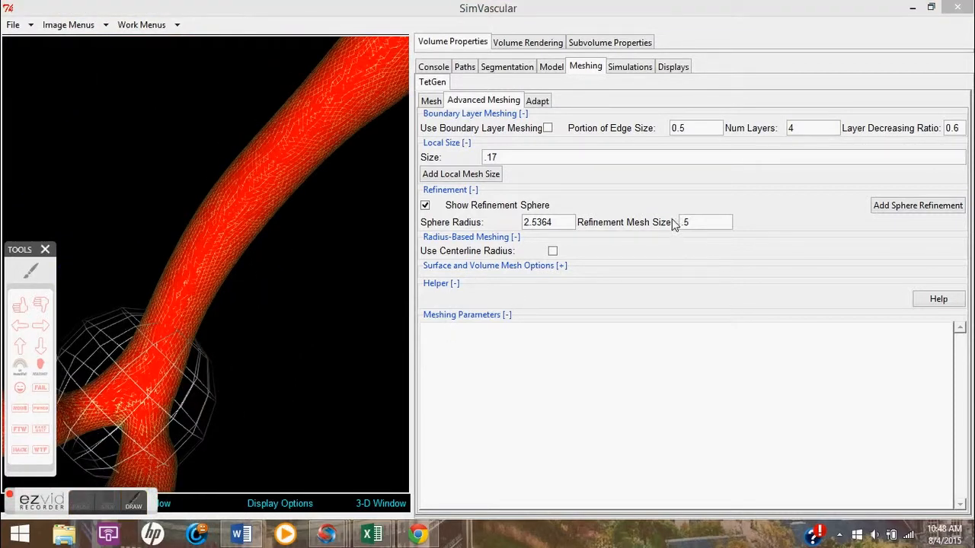
left_click(895, 206)
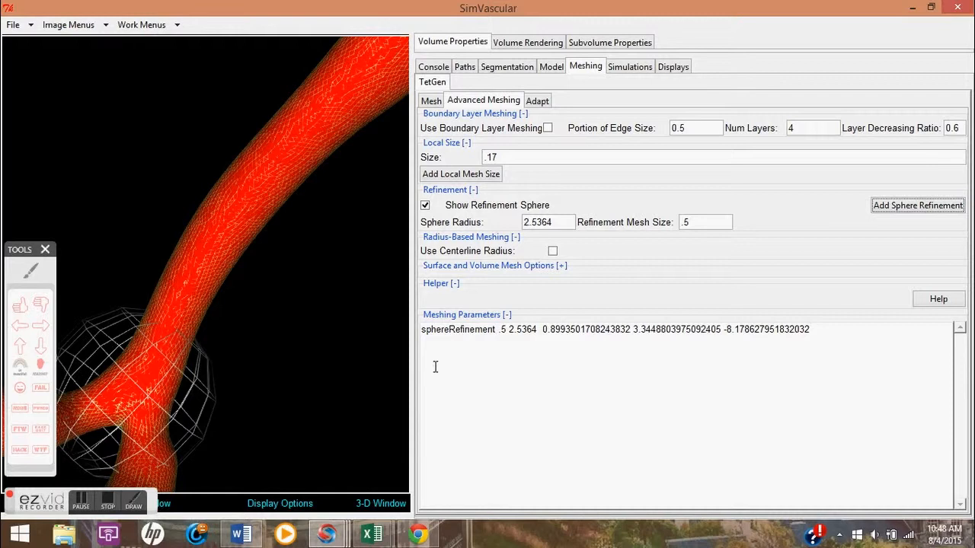
left_click(82, 500)
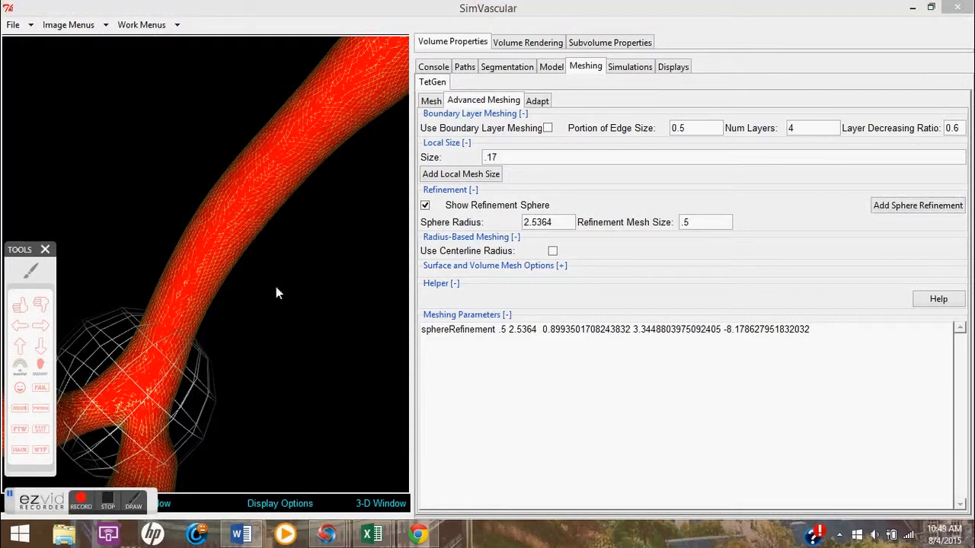
Step: Run the mesher with a maximum edge size of .3 and the added sphere refinement
left_click(431, 102)
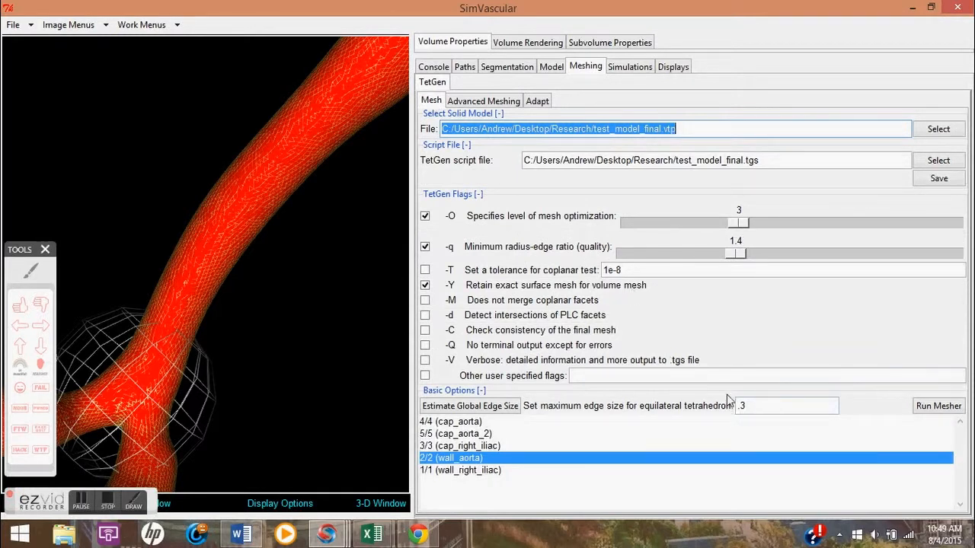
left_click(922, 408)
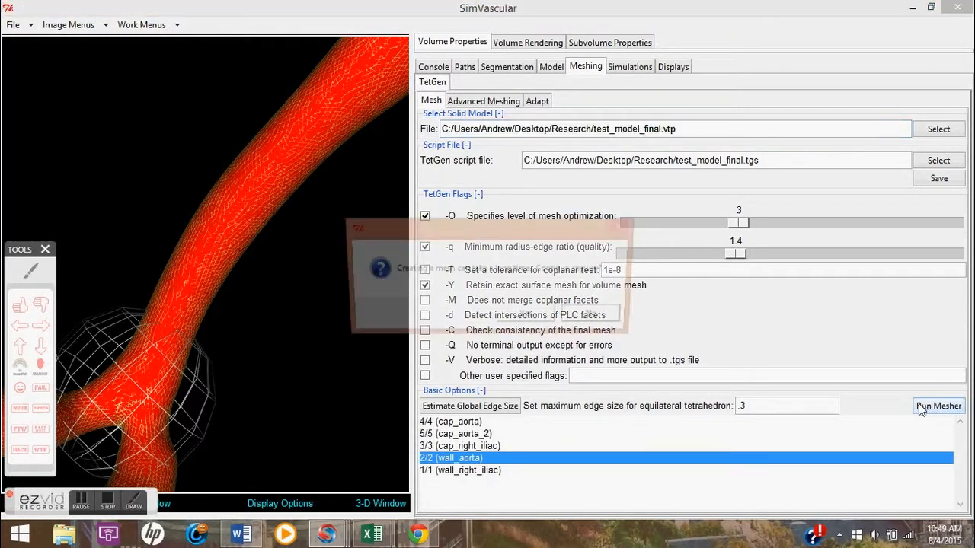
left_click(527, 318)
left_click(526, 318)
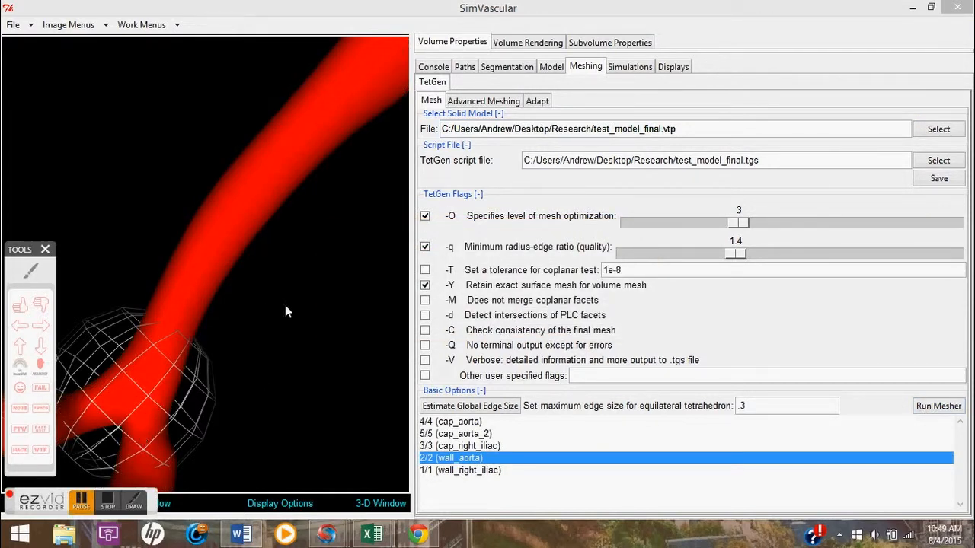
left_click(571, 343)
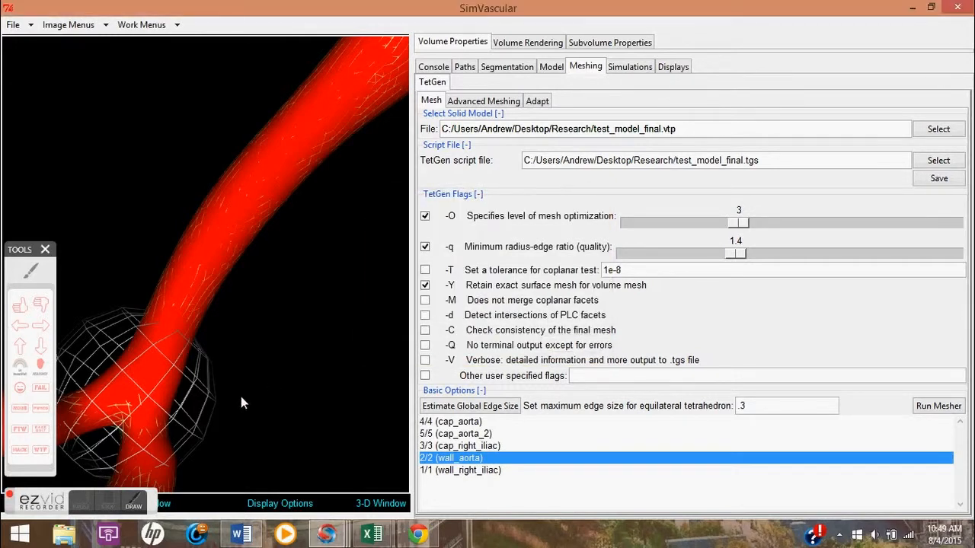
Step: Hide the solid model and redisplay the exterior surface mesh in the 3-D view
left_click_drag(47, 498, 73, 455)
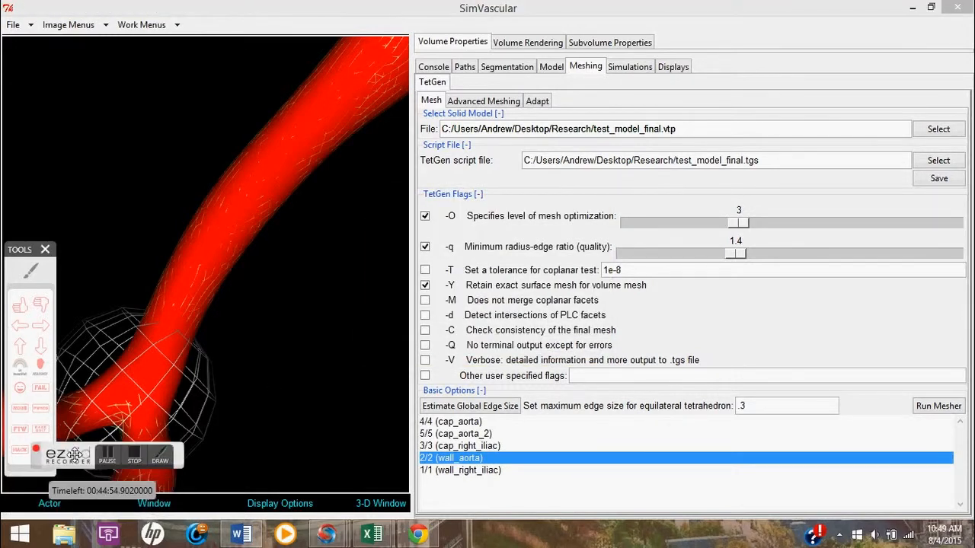
left_click(50, 503)
left_click(58, 503)
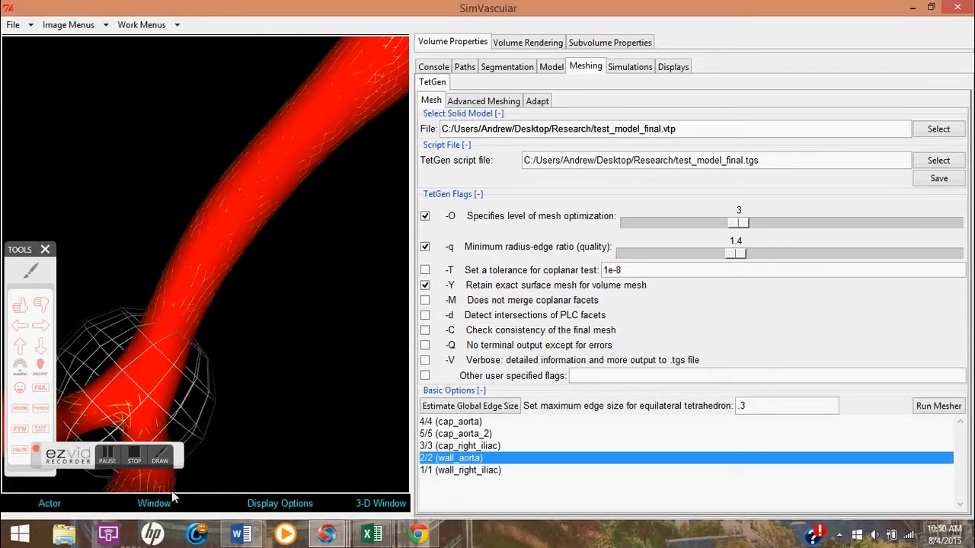
left_click(269, 504)
mouse_move(274, 476)
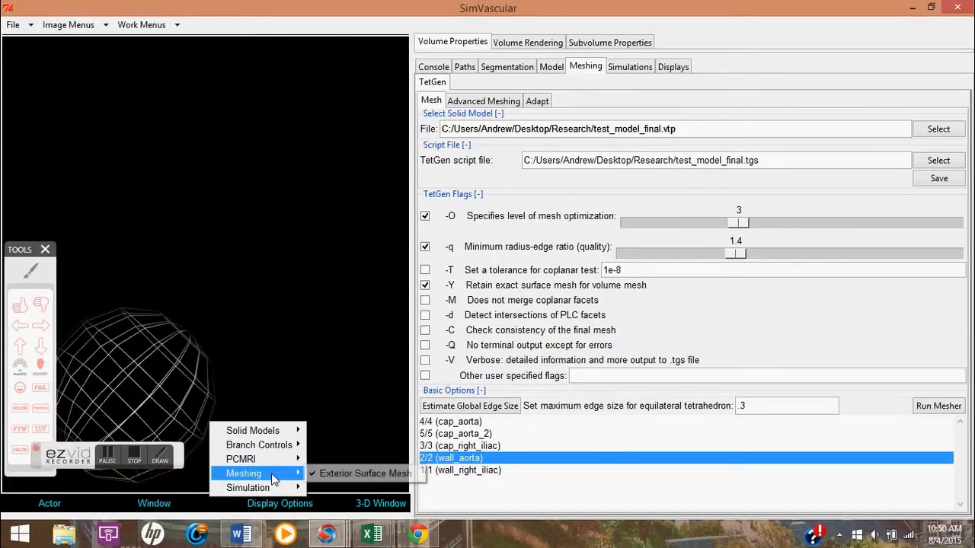
left_click(328, 473)
left_click(299, 502)
mouse_move(251, 472)
left_click(370, 472)
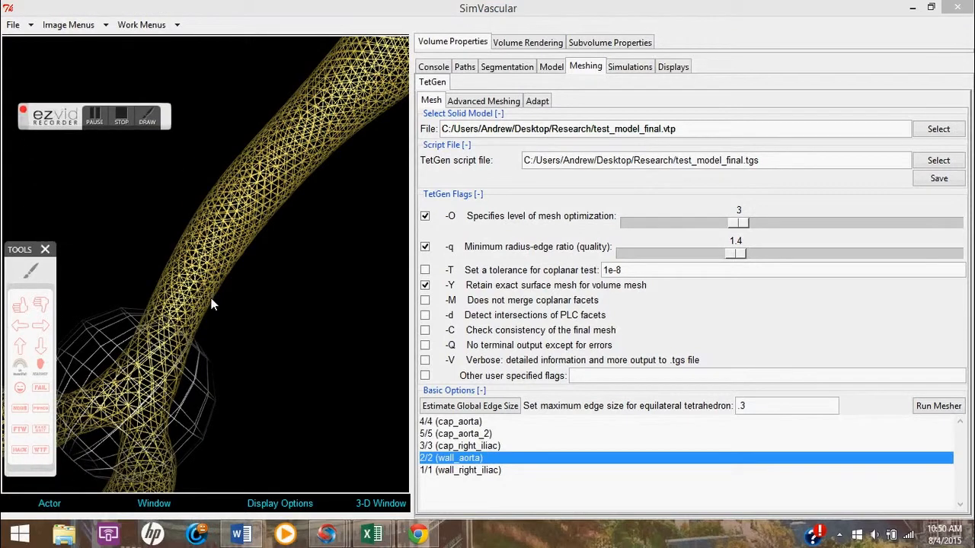
Step: Inspect the surface mesh inside and around the refinement sphere at the bifurcation from several angles
left_click_drag(241, 322, 177, 396)
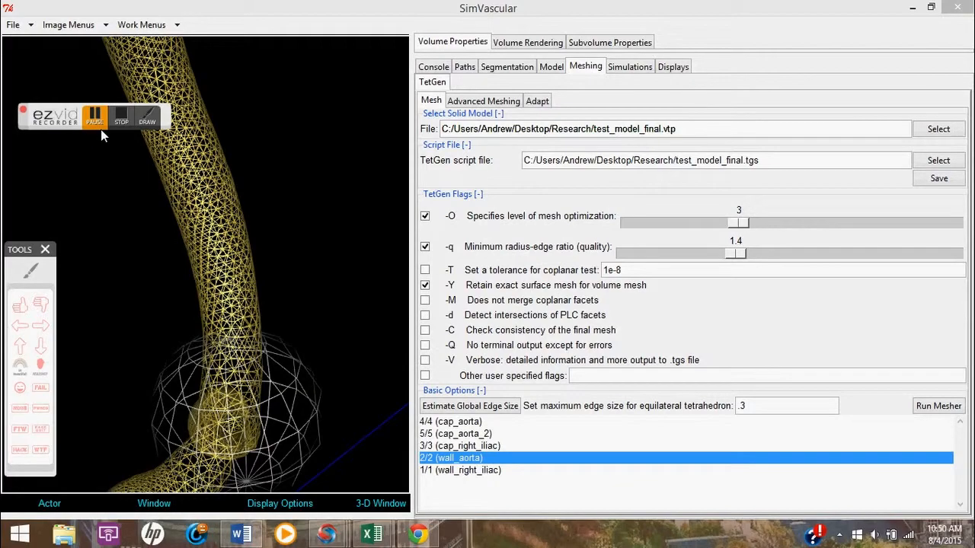
left_click_drag(133, 384, 186, 386)
right_click_drag(182, 422, 291, 356)
left_click_drag(291, 354, 260, 345)
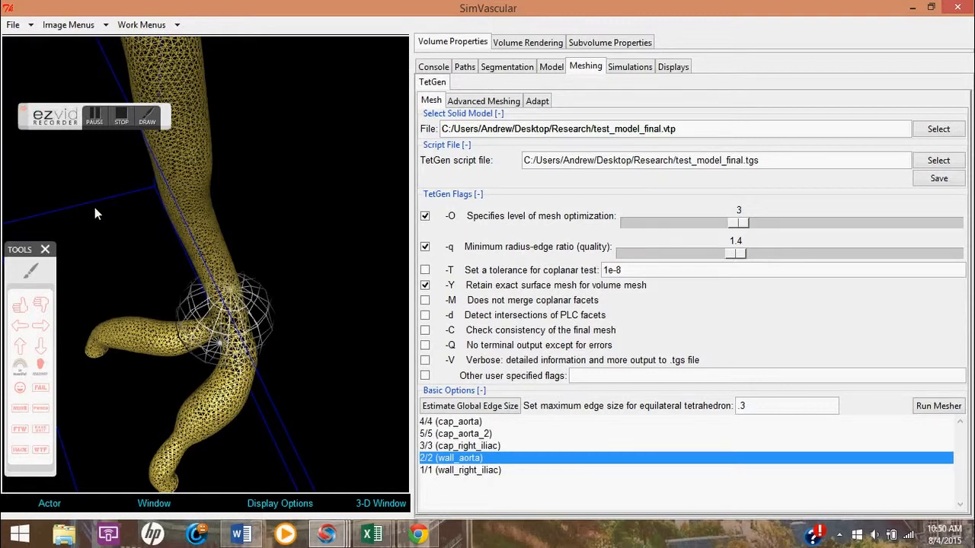
left_click(95, 122)
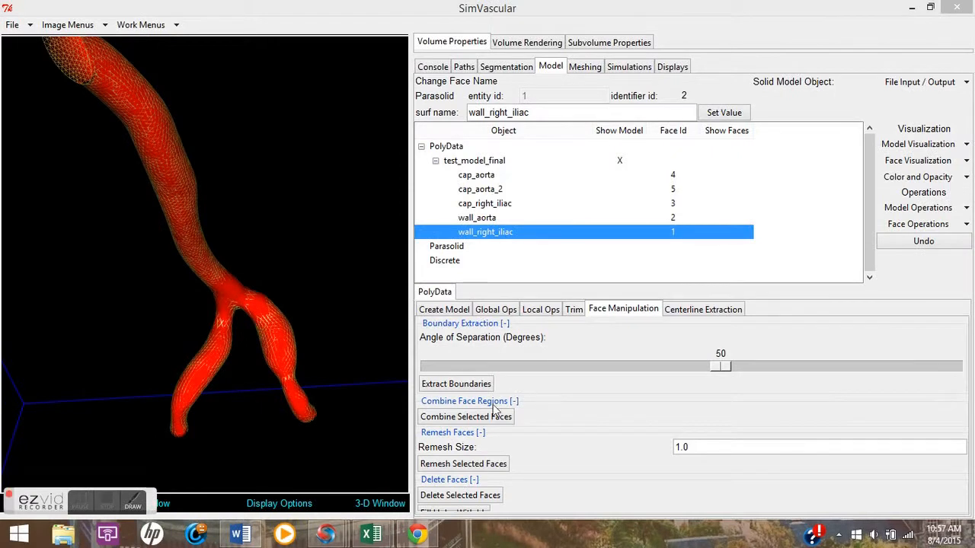
Step: Combine the wall_aorta and wall_right_iliac faces of test_model_final into a single face
left_click(490, 217)
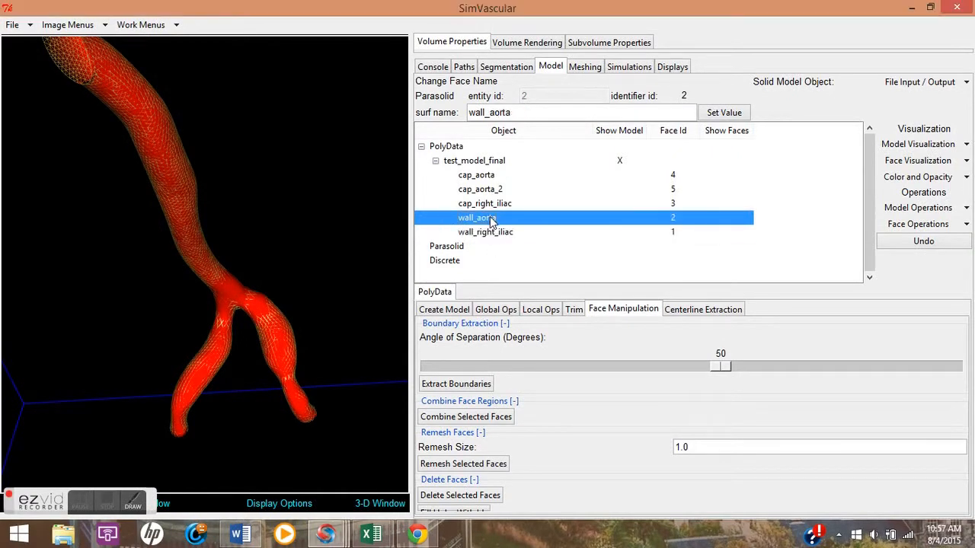
left_click(491, 233, "ctrl")
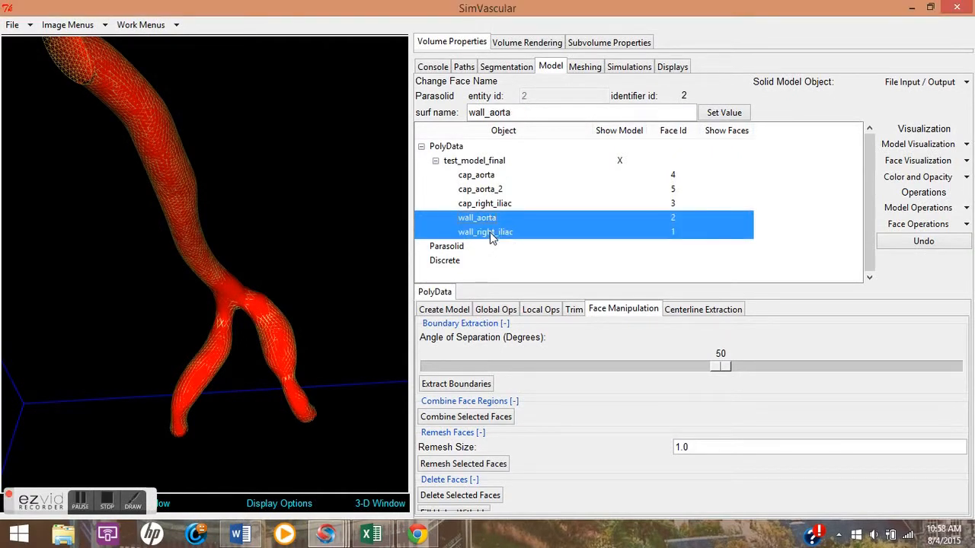
left_click(472, 416)
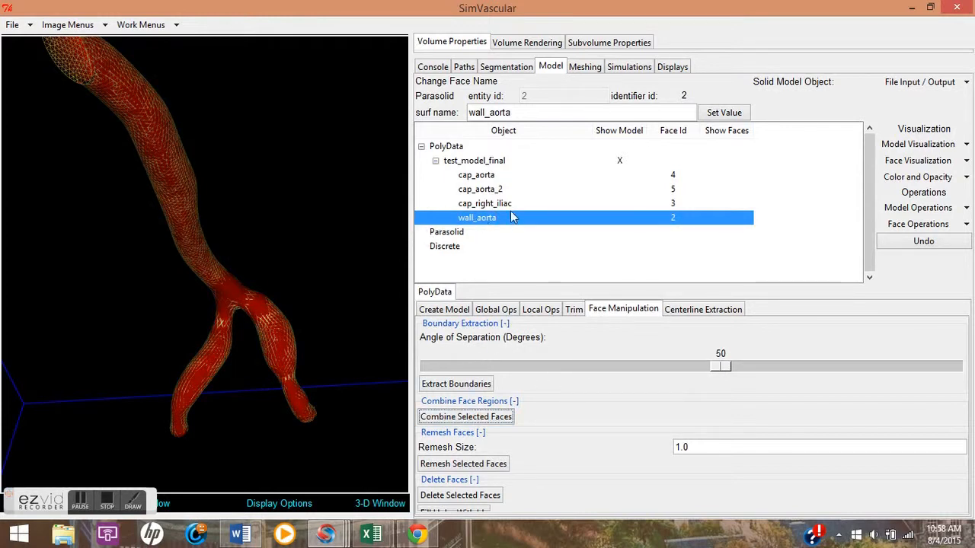
Step: Enable centerline-radius meshing in the advanced TetGen options
left_click(582, 67)
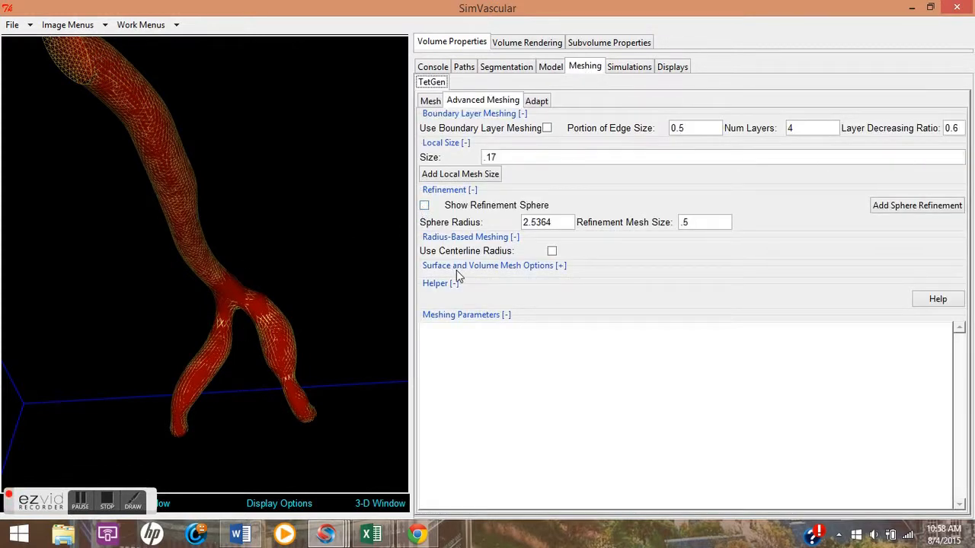
left_click(551, 250)
left_click_drag(245, 327, 253, 320)
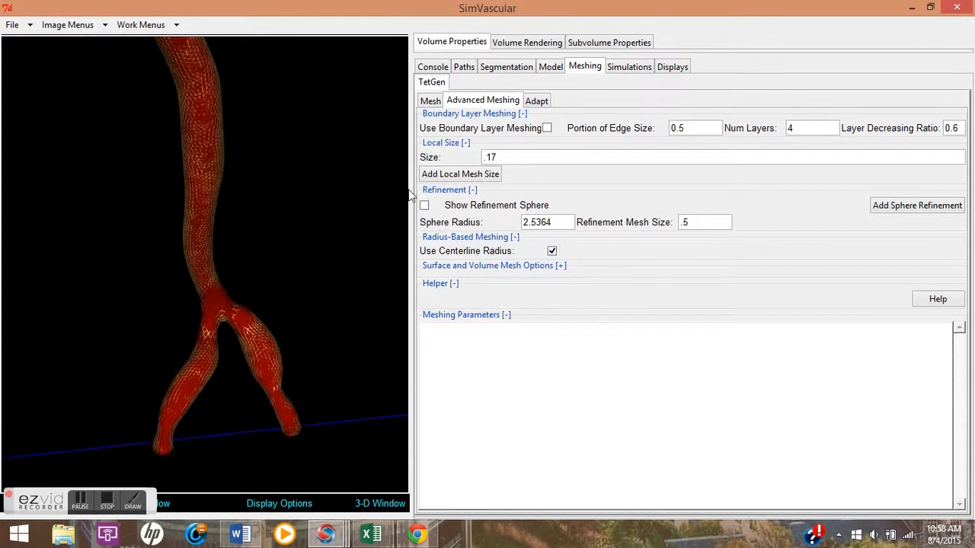
left_click(432, 101)
left_click(73, 502)
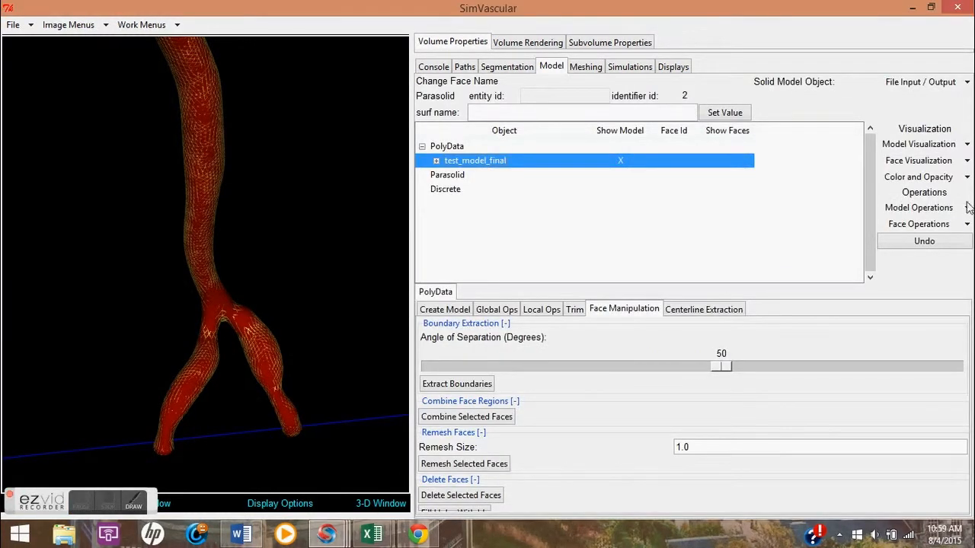
Step: Copy the test_model_final solid model under the name test_for_mesh
left_click(967, 208)
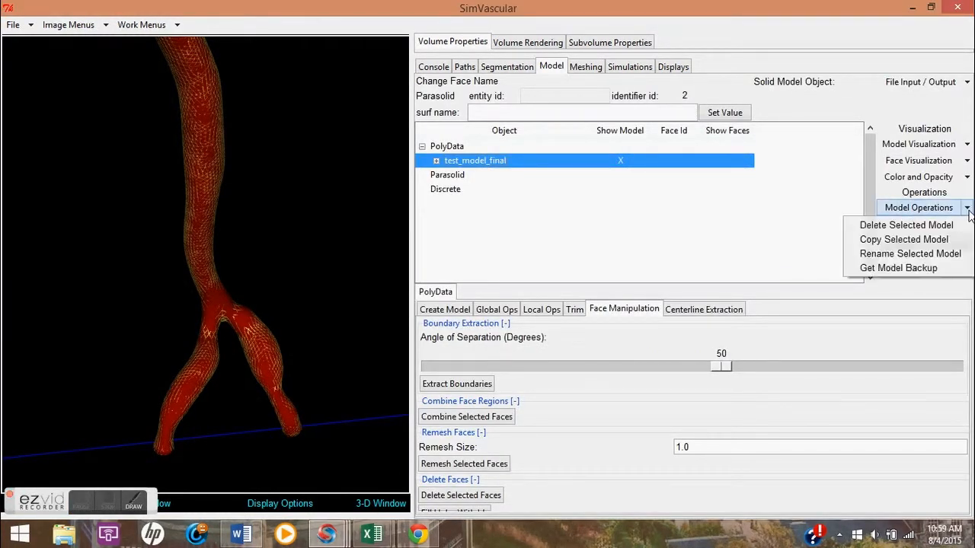
left_click(950, 239)
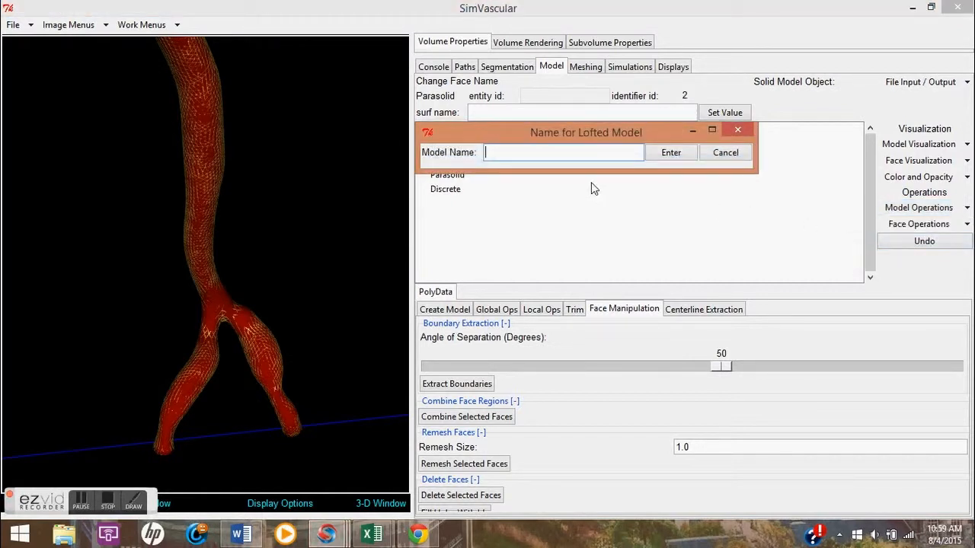
type("test_for_mesh")
key("Return")
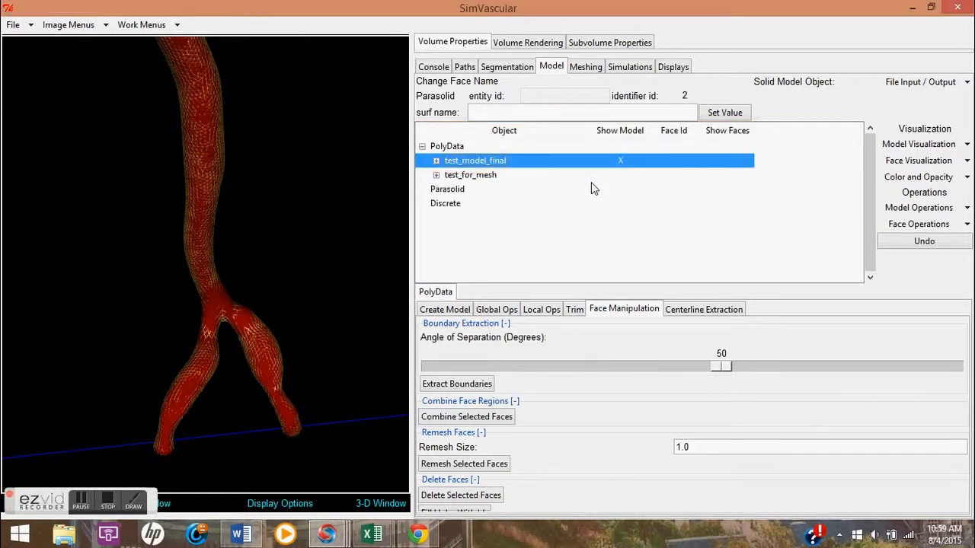
Step: Export the test_for_mesh model as a vtkPolyData (.vtp) file named test_for_mesh into the Simvascular folder
left_click(475, 172)
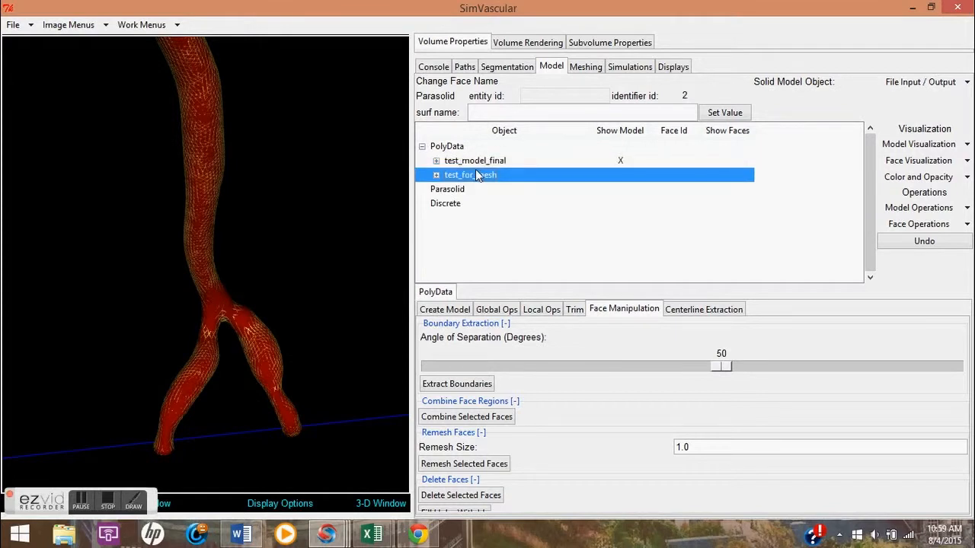
left_click(956, 82)
left_click(944, 113)
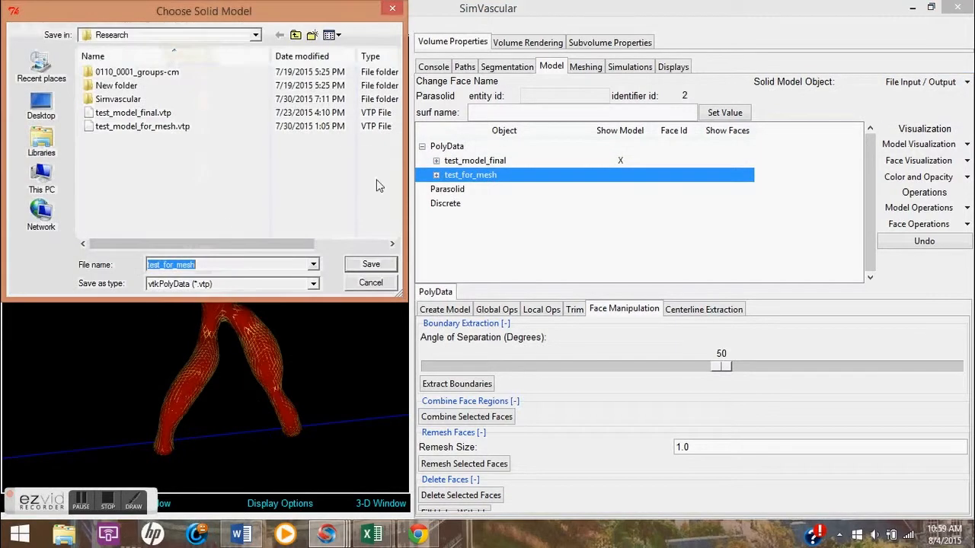
left_click(122, 99)
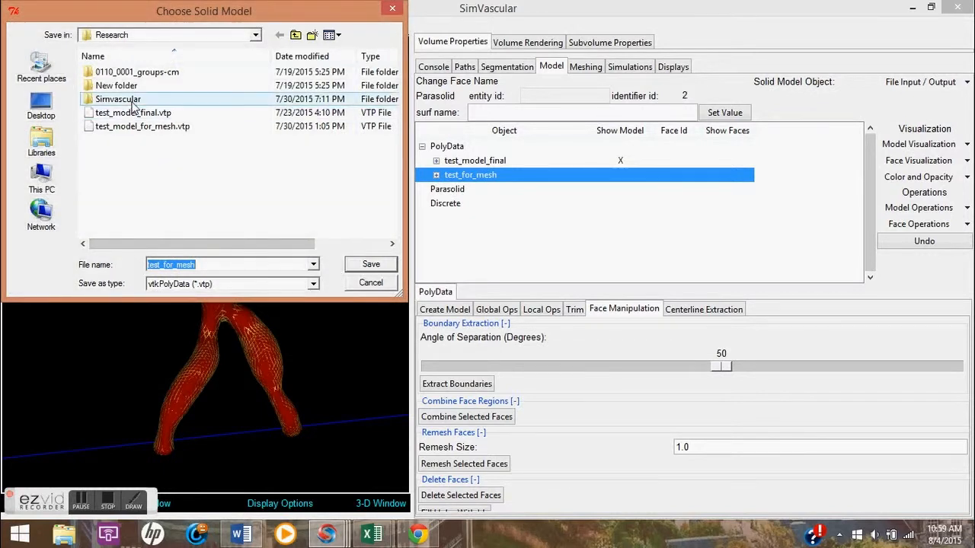
left_click(230, 263)
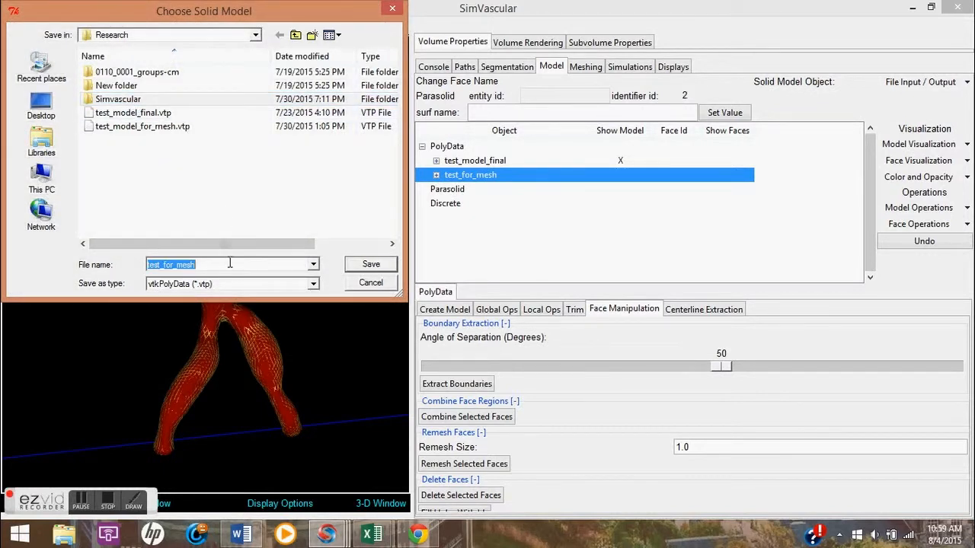
left_click(391, 263)
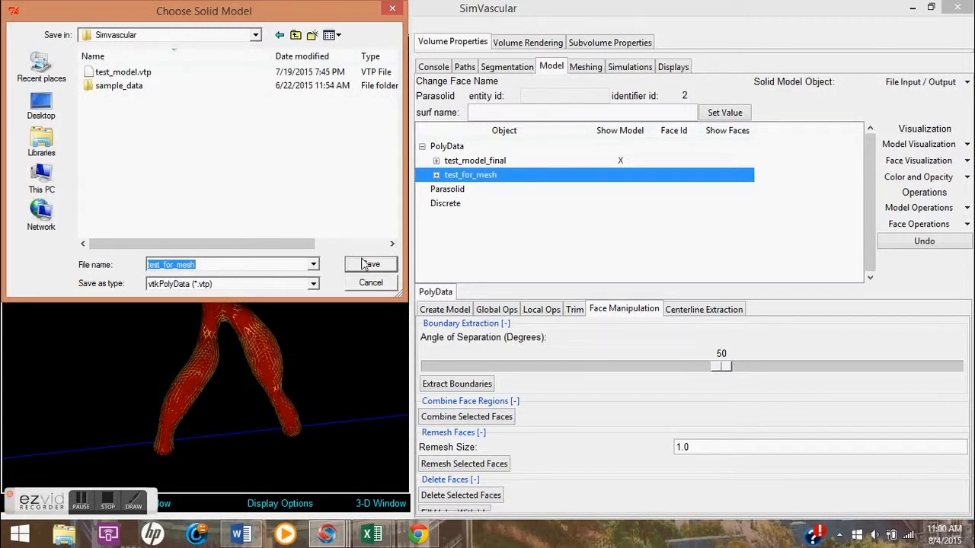
left_click(371, 264)
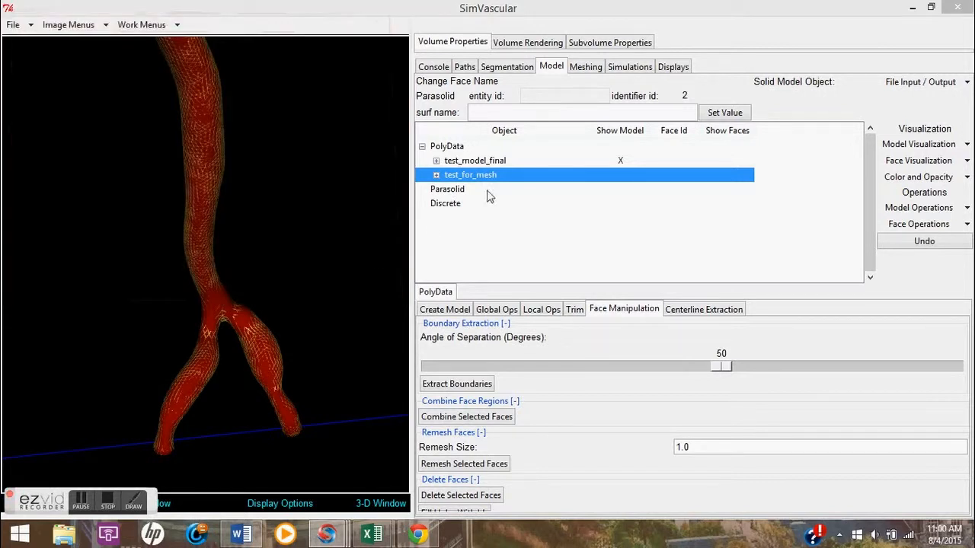
Step: Load test_for_mesh.vtp from the Simvascular folder as the solid model for TetGen meshing
left_click(586, 68)
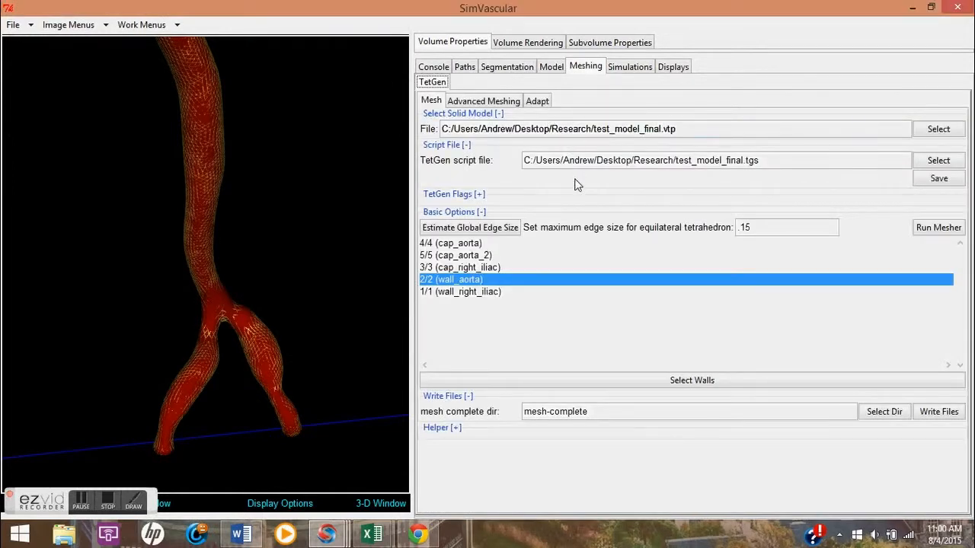
left_click(931, 131)
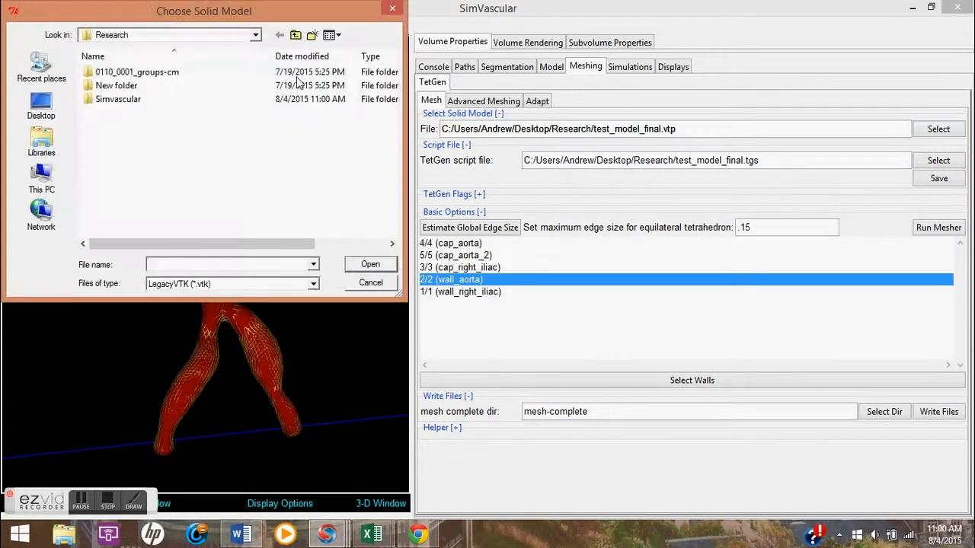
left_click(313, 284)
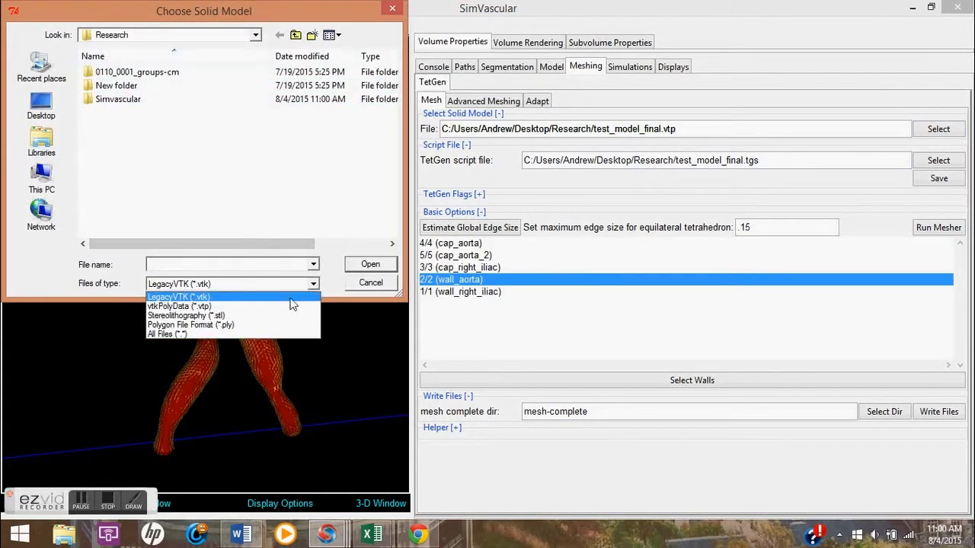
left_click(283, 306)
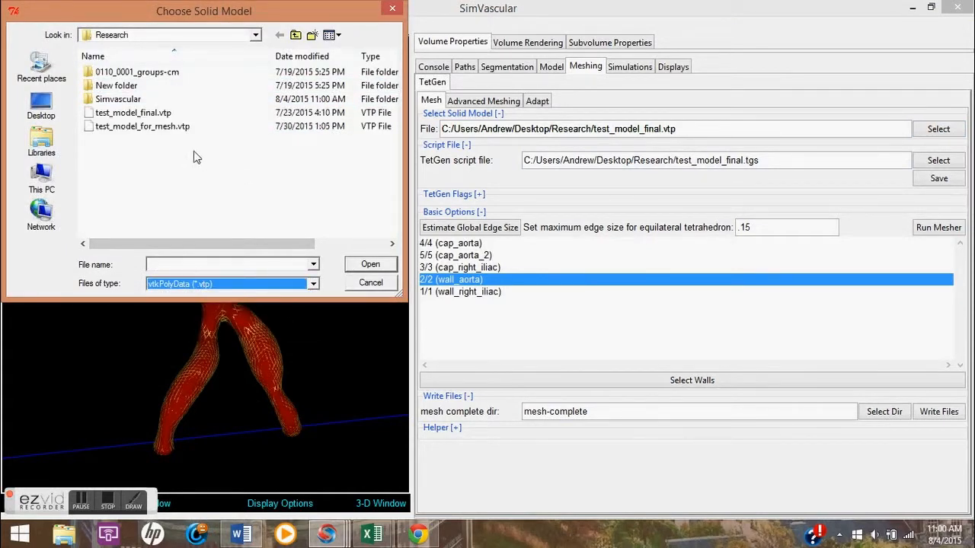
double_click(171, 96)
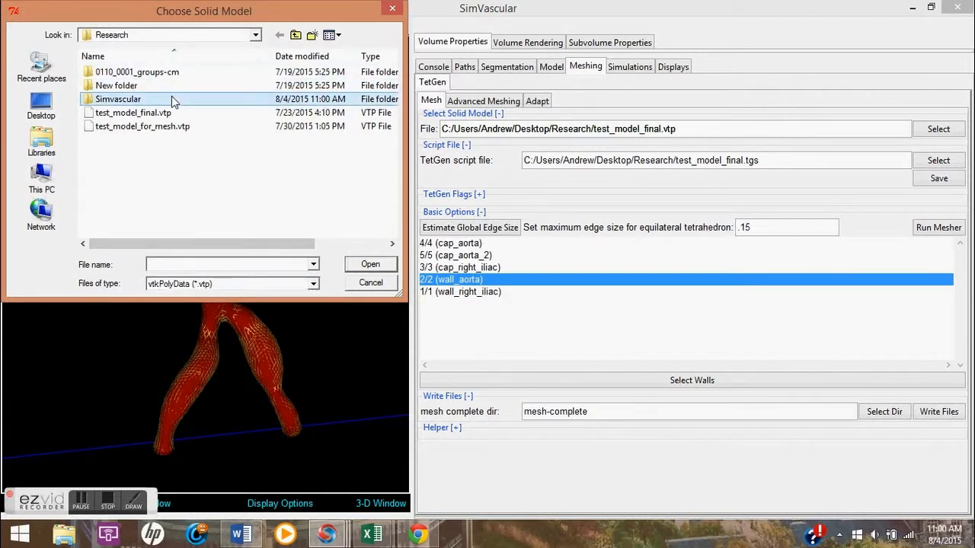
double_click(128, 85)
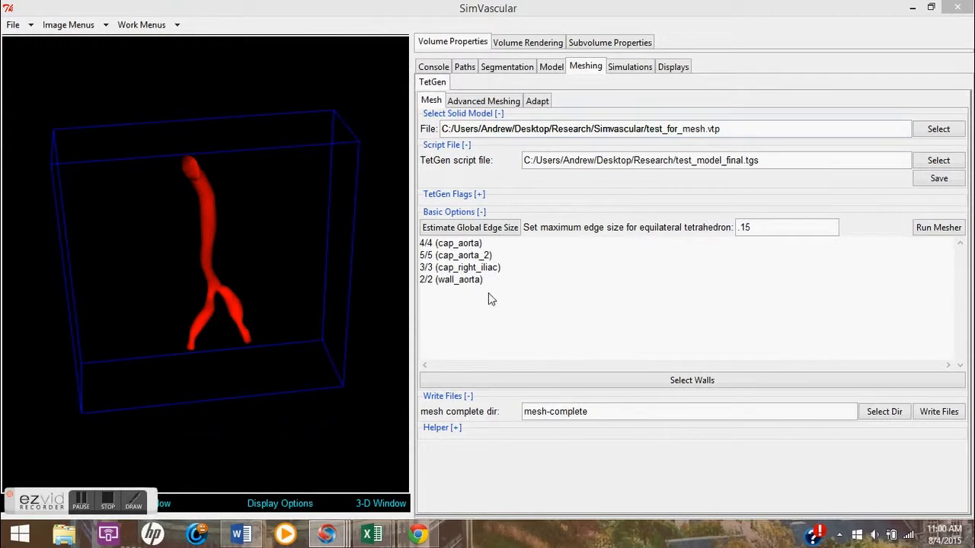
left_click(454, 280)
left_click_drag(178, 211, 177, 191)
left_click(673, 381)
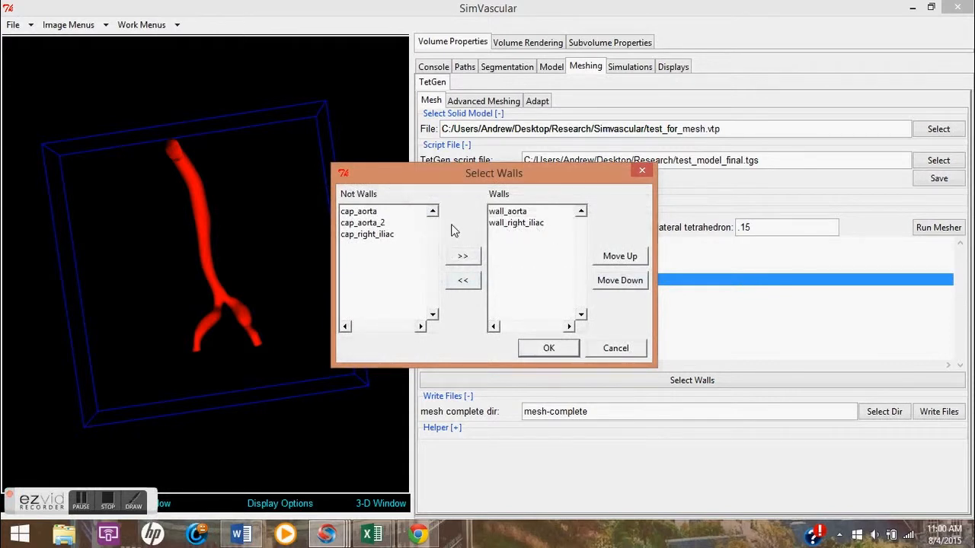
left_click(517, 223)
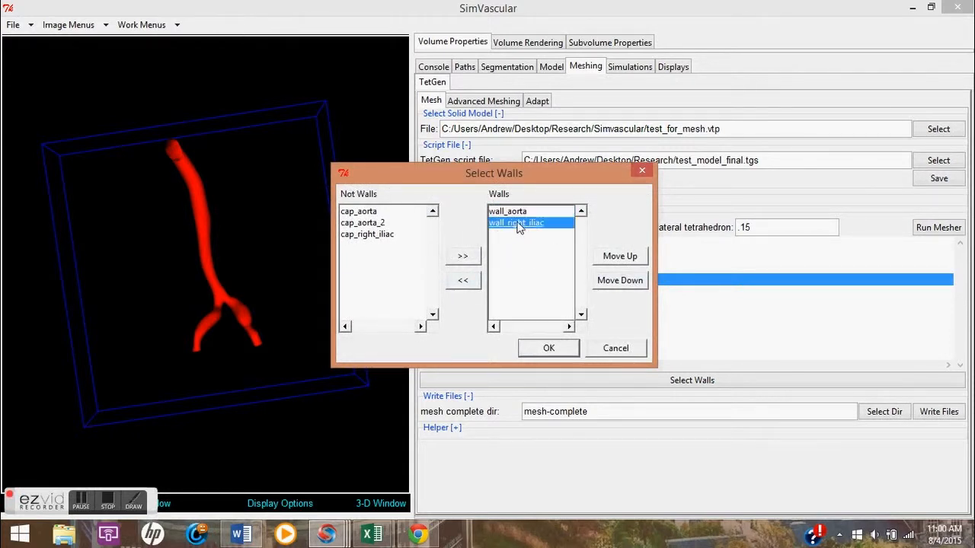
left_click(616, 349)
left_click(507, 280)
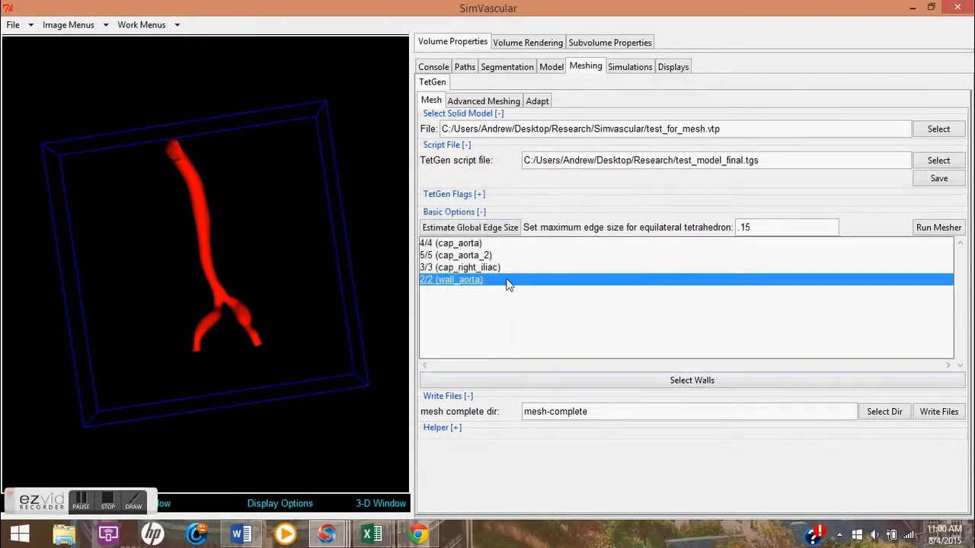
left_click(501, 268)
left_click(501, 279)
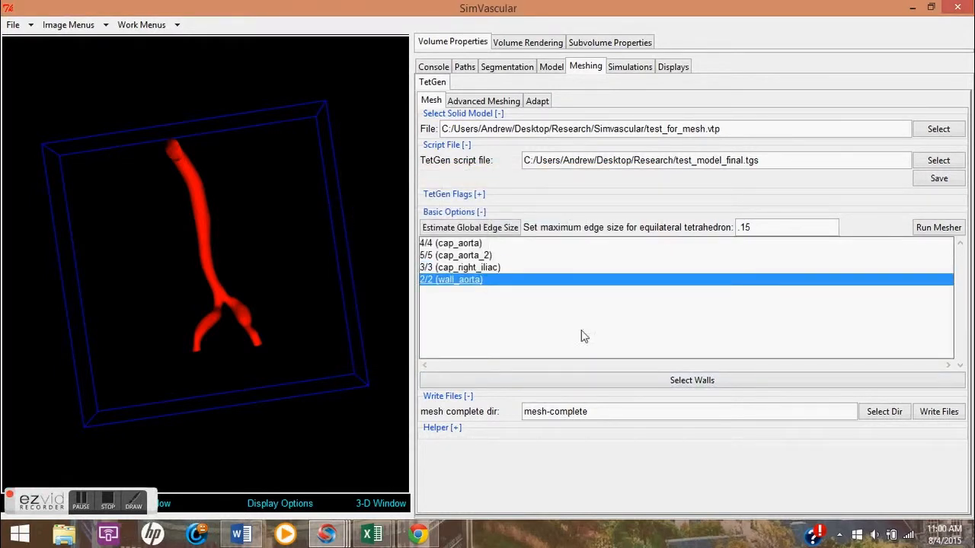
Step: Remove wall_right_iliac and wall_aorta from the mesh model's list of walls
left_click(612, 383)
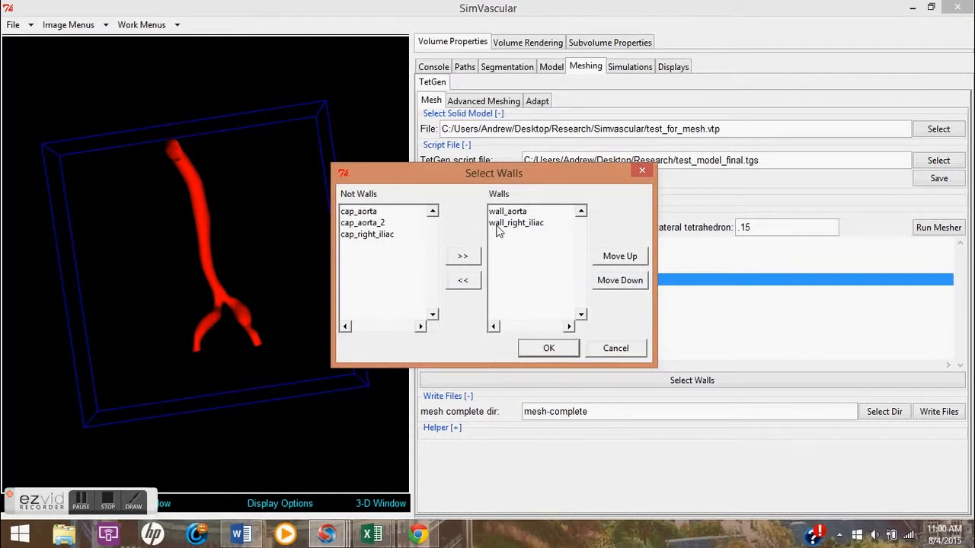
left_click(531, 224)
left_click(462, 282)
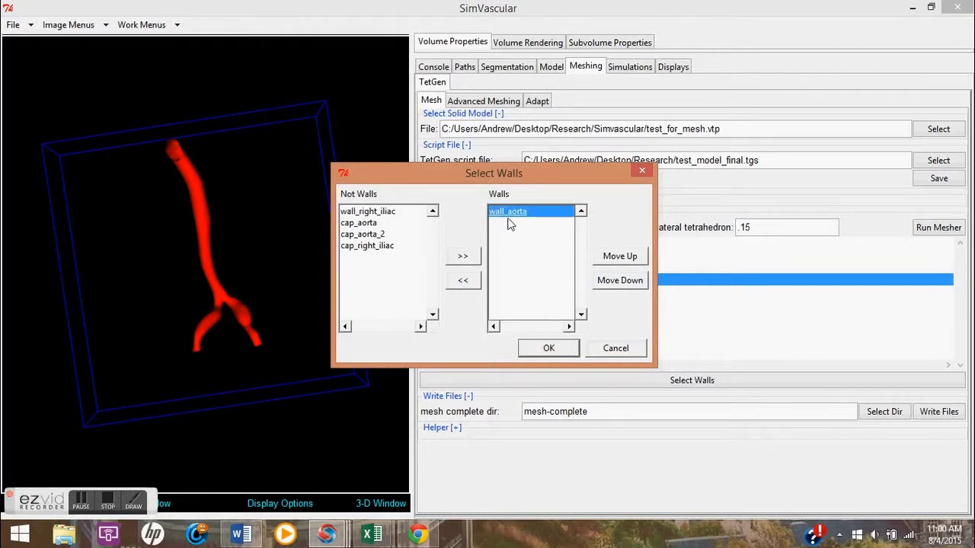
left_click(463, 281)
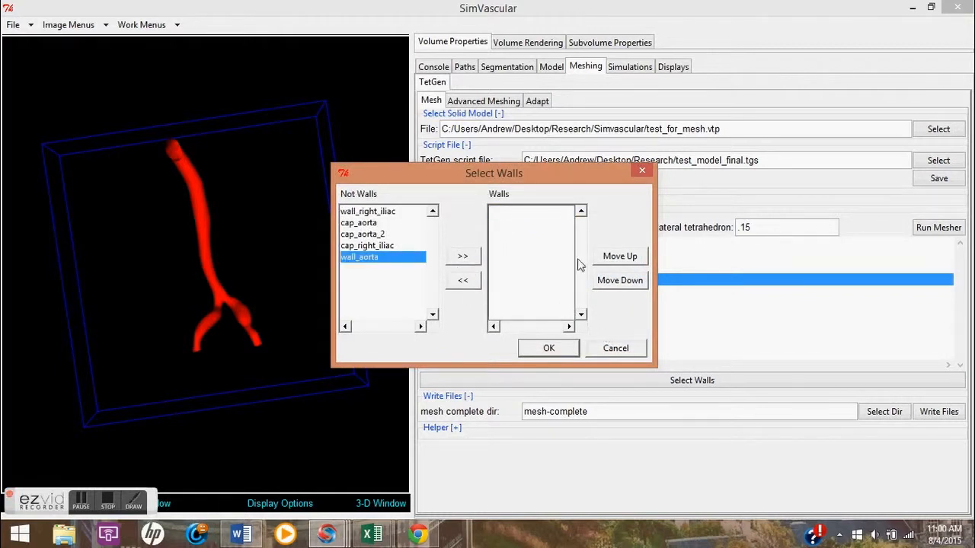
left_click(617, 348)
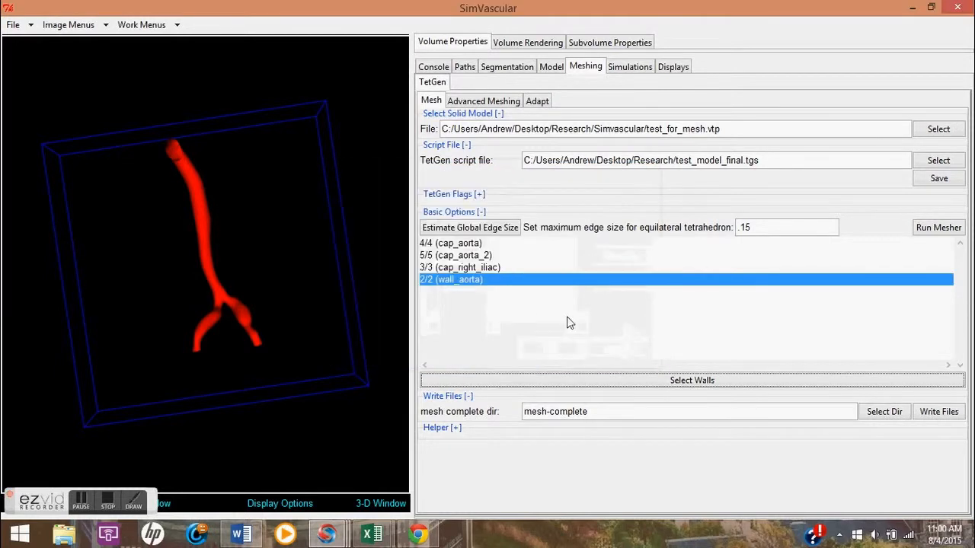
Step: Assign wall_aorta as the only wall face of the mesh model
left_click(619, 383)
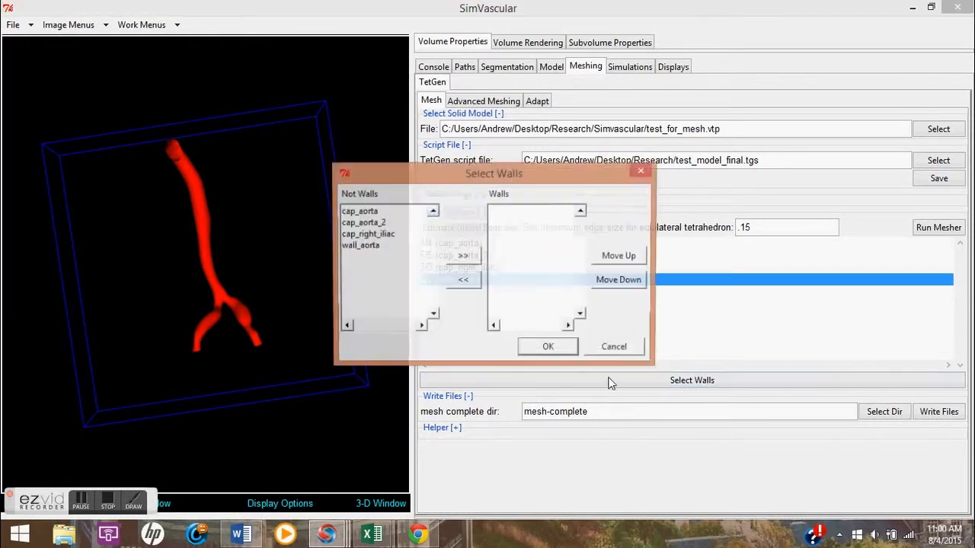
left_click(384, 251)
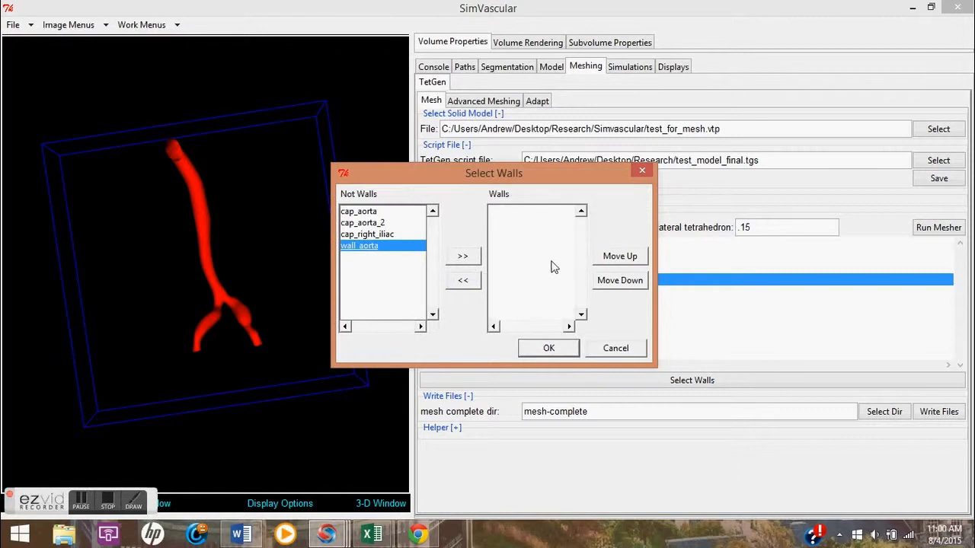
left_click(471, 262)
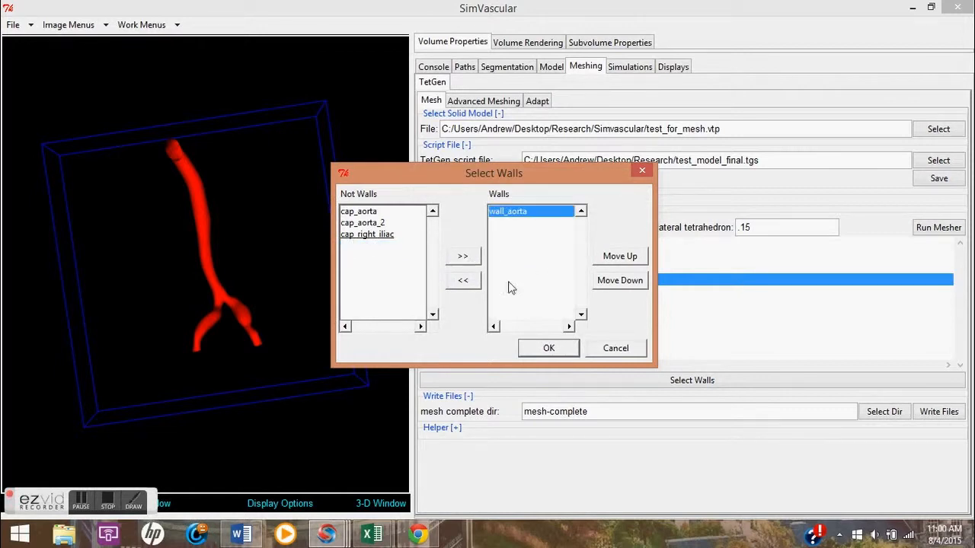
left_click(548, 349)
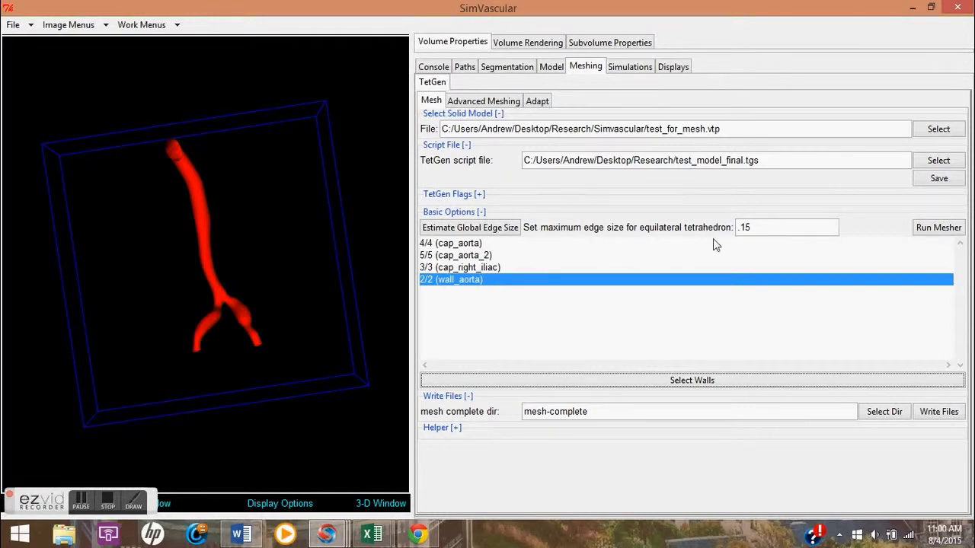
Step: Review the TetGen flags and maximum edge size, and check the radius-based meshing option
left_click(478, 195)
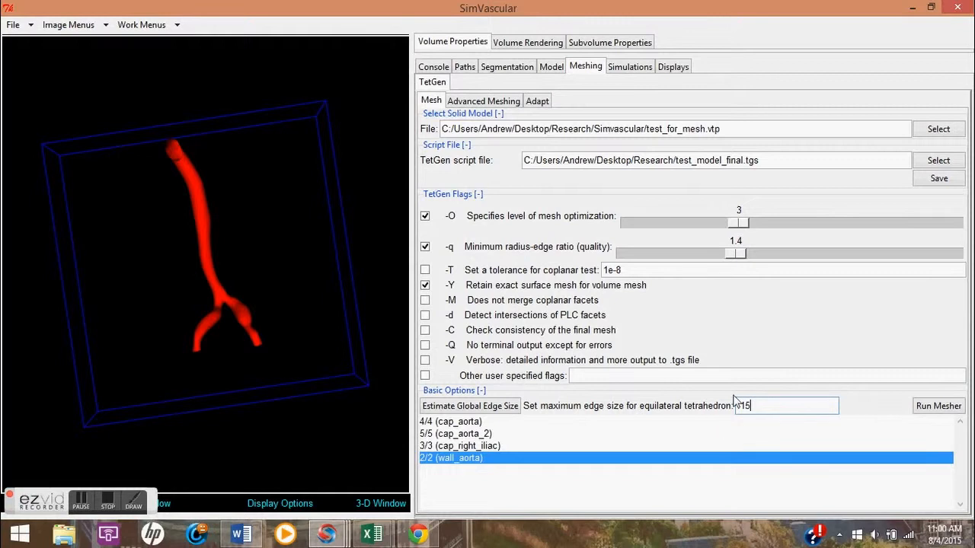
left_click(88, 499)
left_click(499, 101)
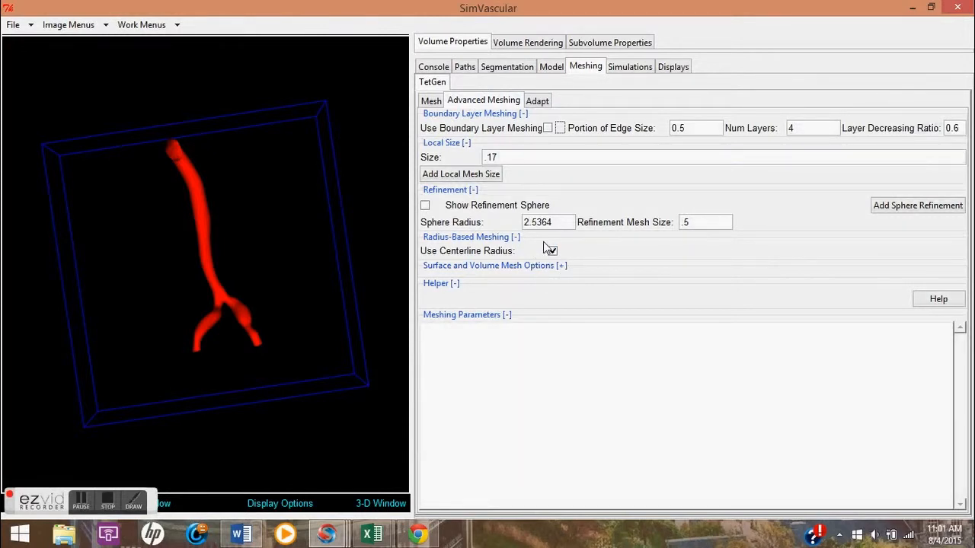
Step: Try to generate the TetGen mesh of test_for_mesh using the centerline radius and a maximum edge size of .15
left_click(550, 67)
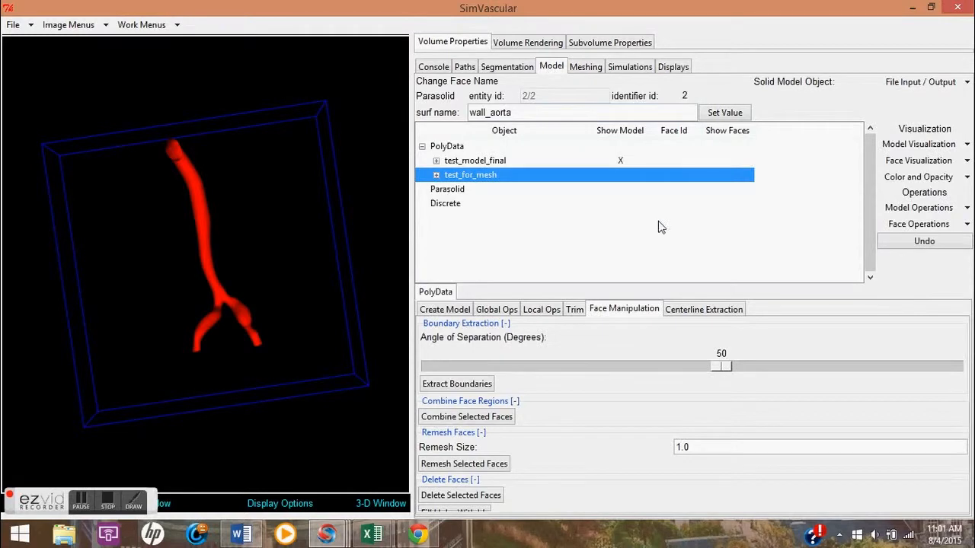
left_click(584, 70)
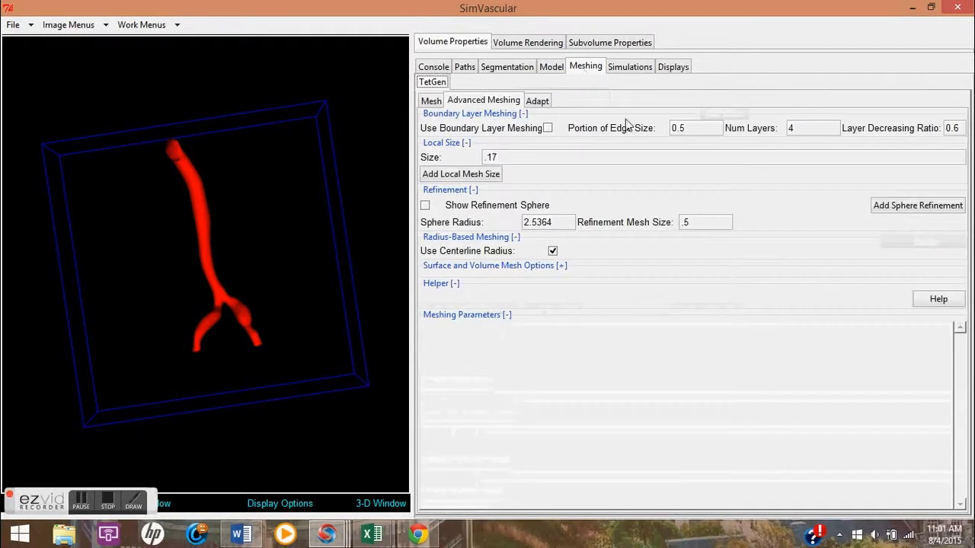
left_click(431, 101)
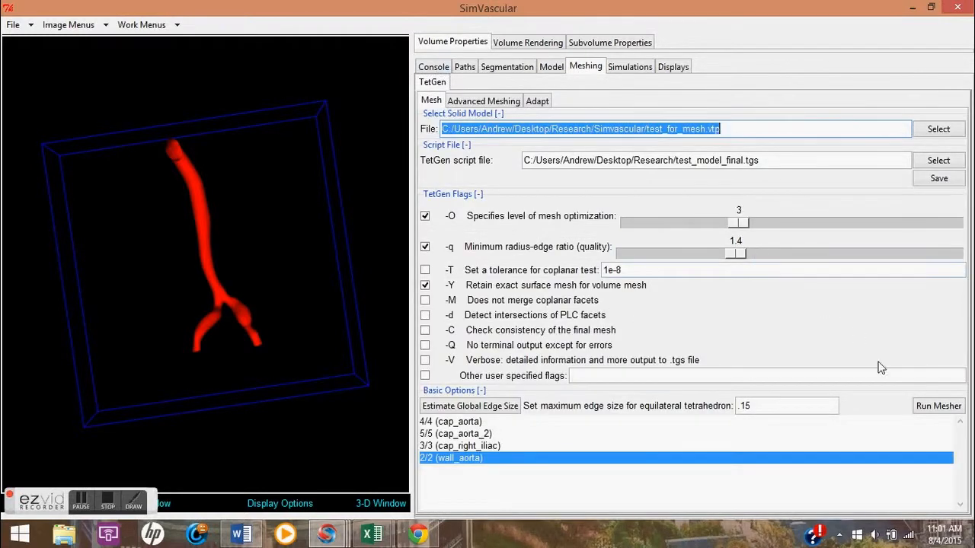
left_click(937, 406)
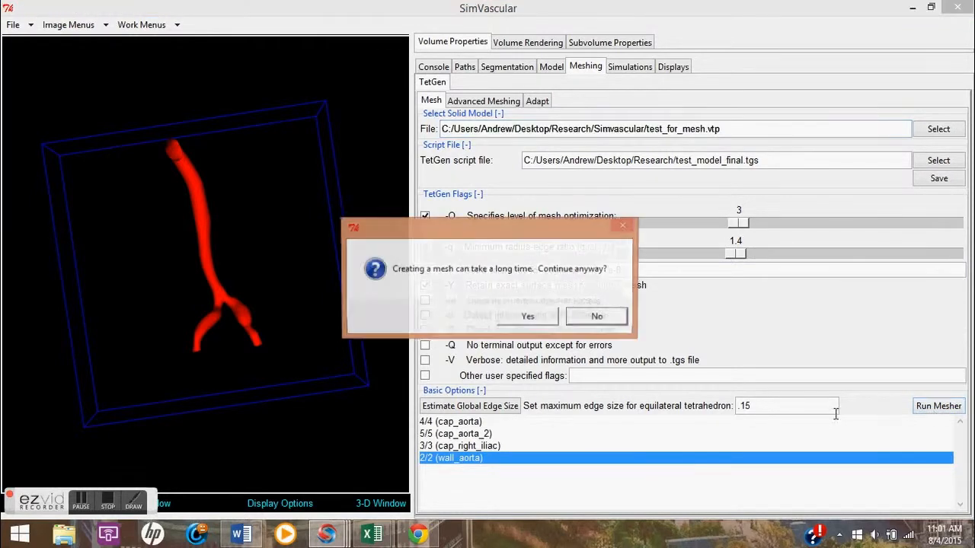
left_click(518, 318)
left_click(548, 317)
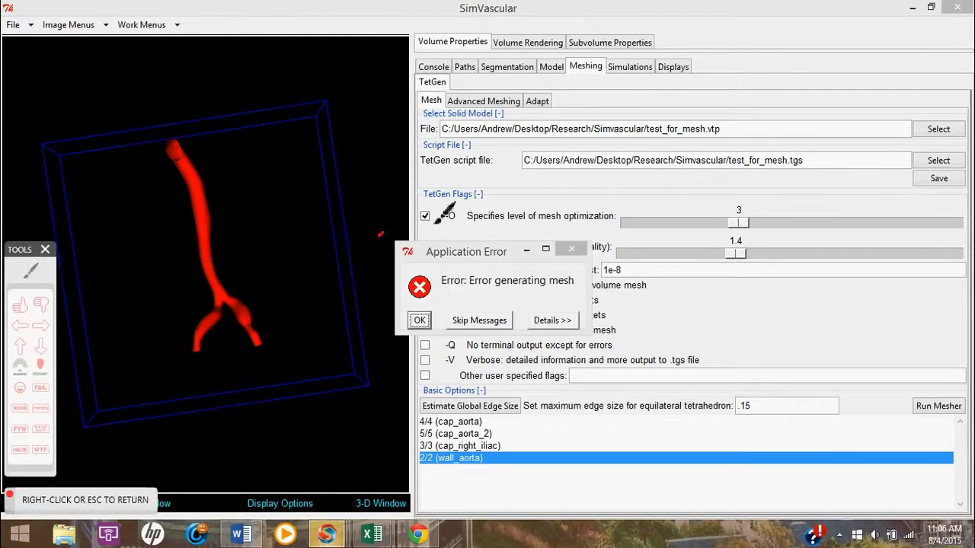
mouse_move(379, 236)
left_mouse_down()
mouse_move(473, 374)
mouse_move(308, 195)
left_mouse_up()
key("Escape")
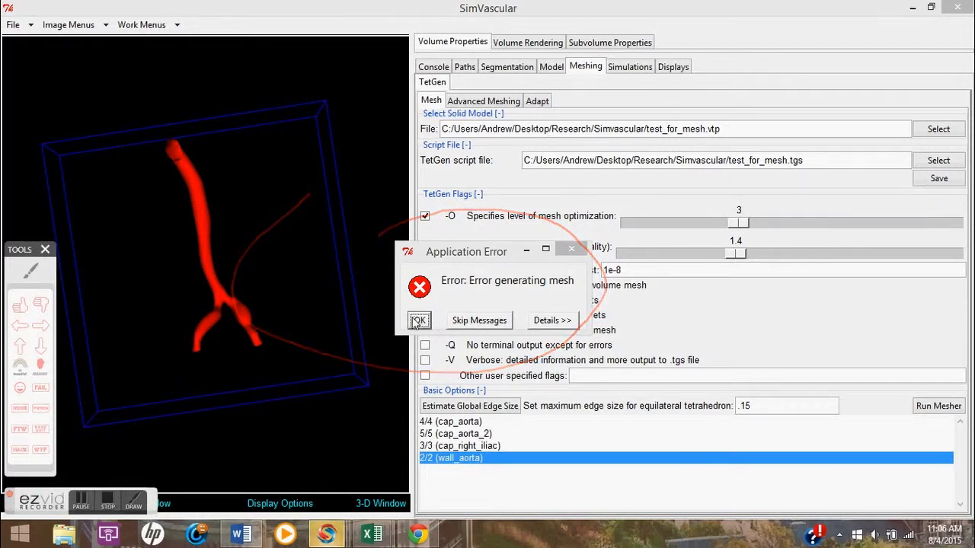
left_click(418, 320)
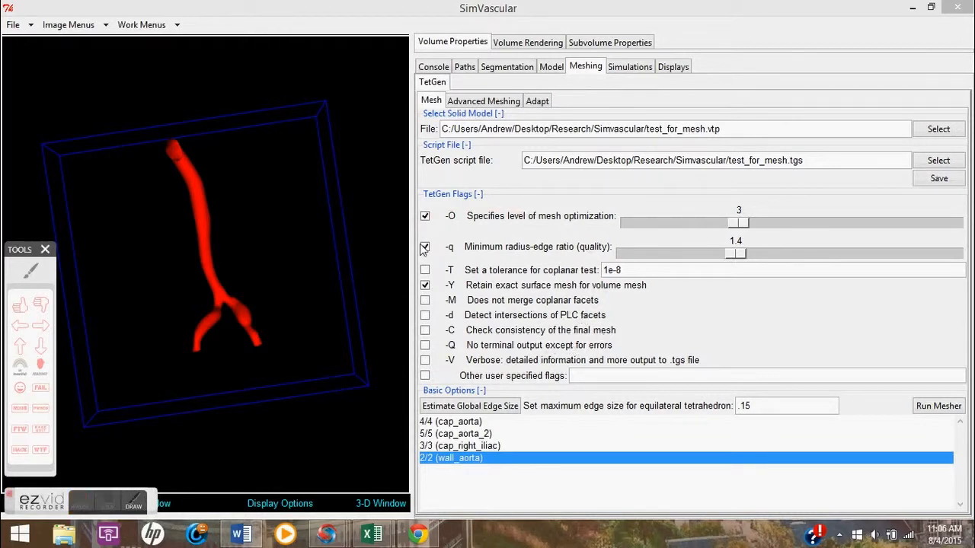
Step: Collapse the TetGen flags and review which faces of the mesh model are assigned as walls, accepting the current assignment
left_click(460, 195)
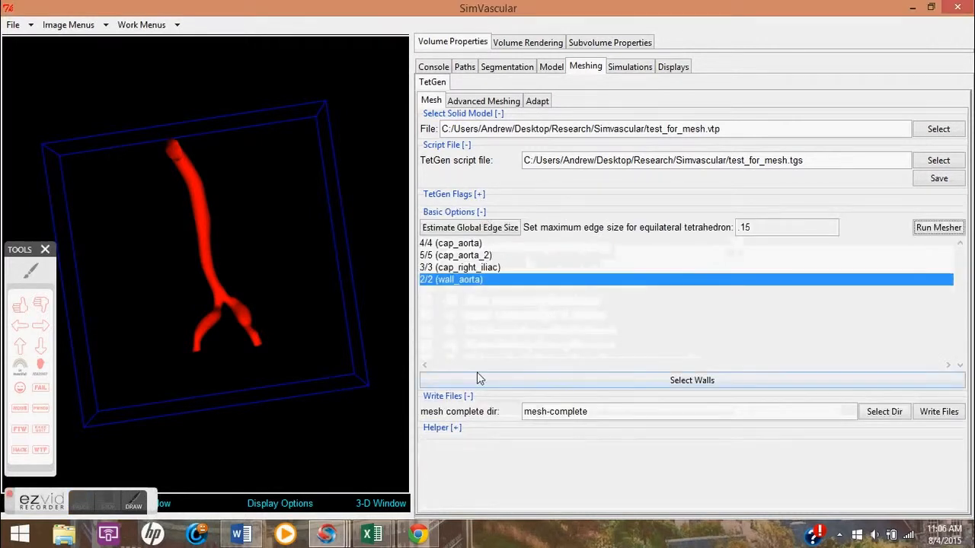
left_click(32, 271)
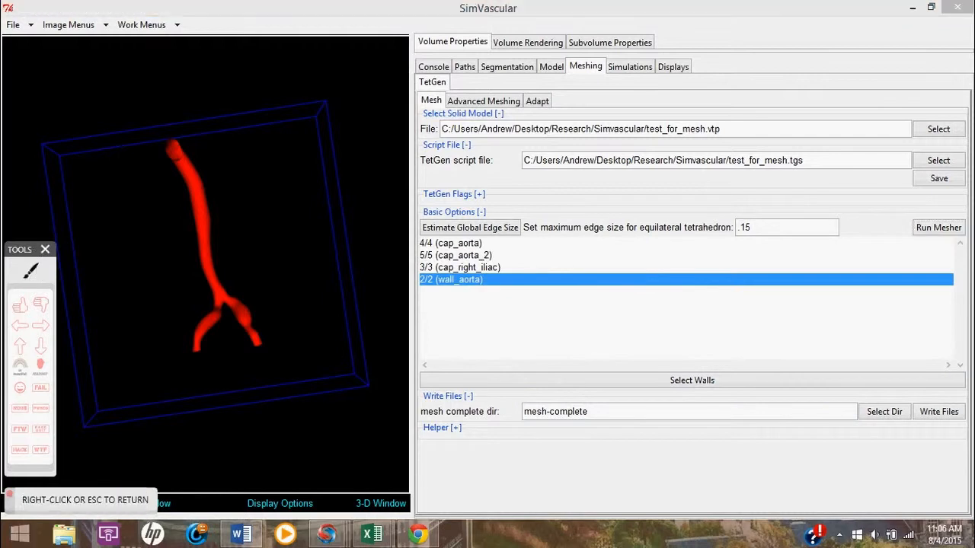
mouse_move(519, 371)
left_mouse_down()
mouse_move(967, 357)
mouse_move(620, 319)
left_mouse_up()
right_click(620, 320)
left_click(653, 387)
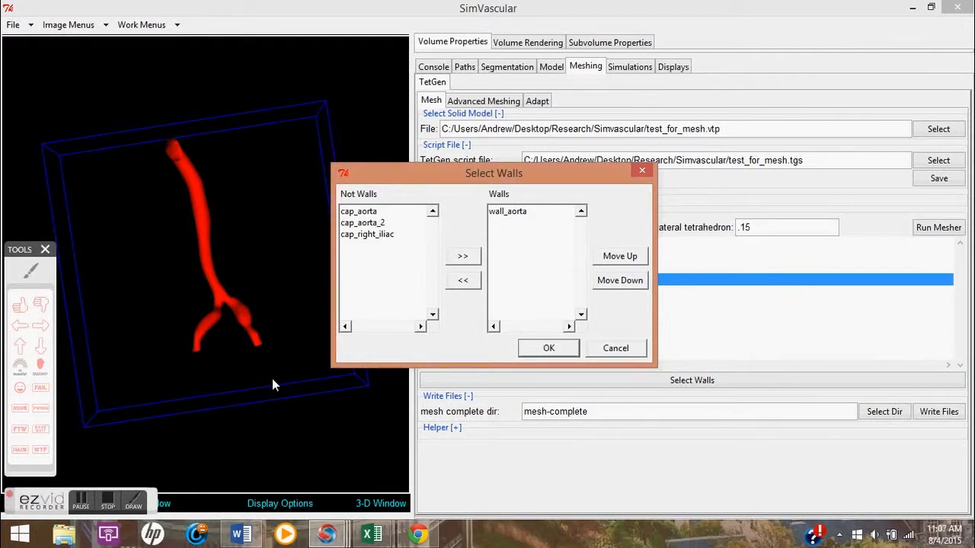
left_click(133, 501)
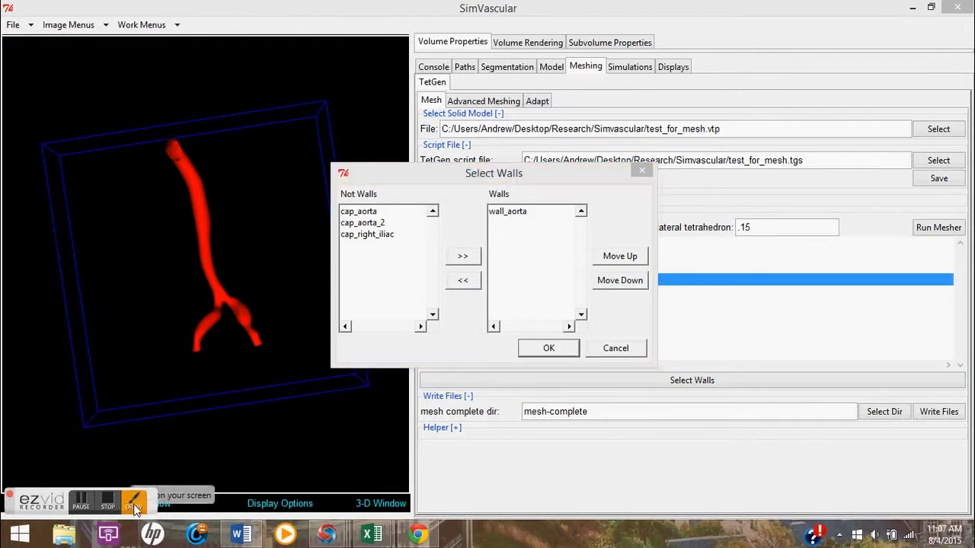
left_click(133, 501)
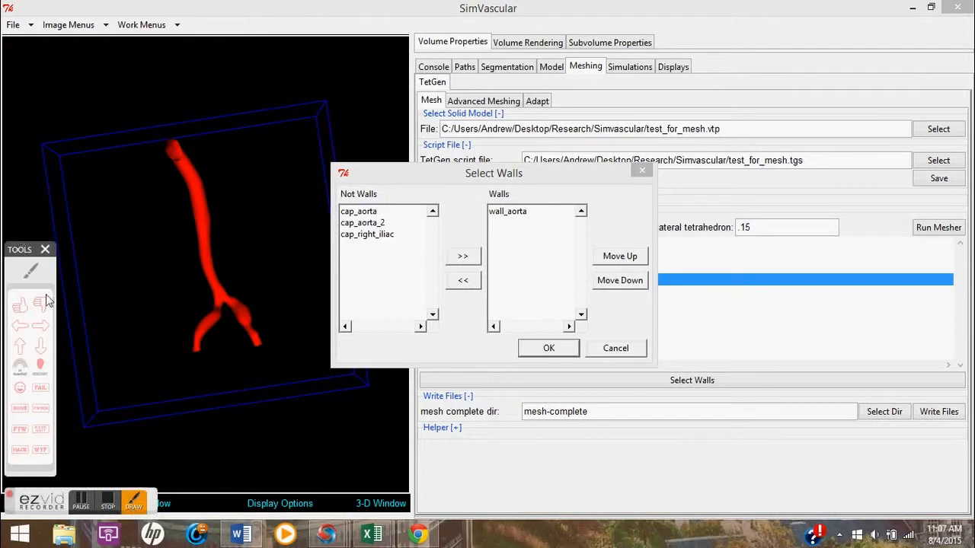
left_click(31, 271)
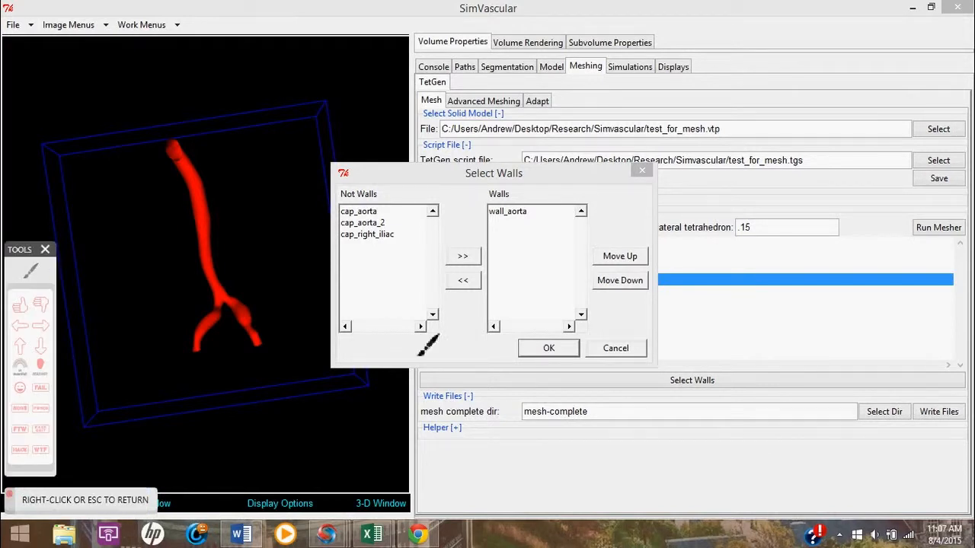
left_click_drag(538, 171, 542, 177)
mouse_move(461, 167)
left_mouse_down()
mouse_move(461, 181)
mouse_move(471, 175)
left_mouse_up()
right_click(488, 175)
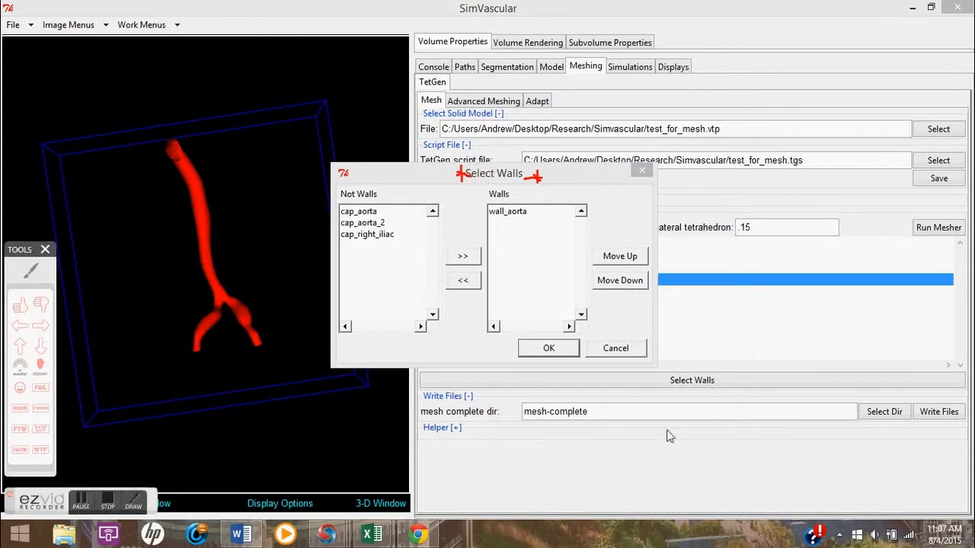
left_click(550, 349)
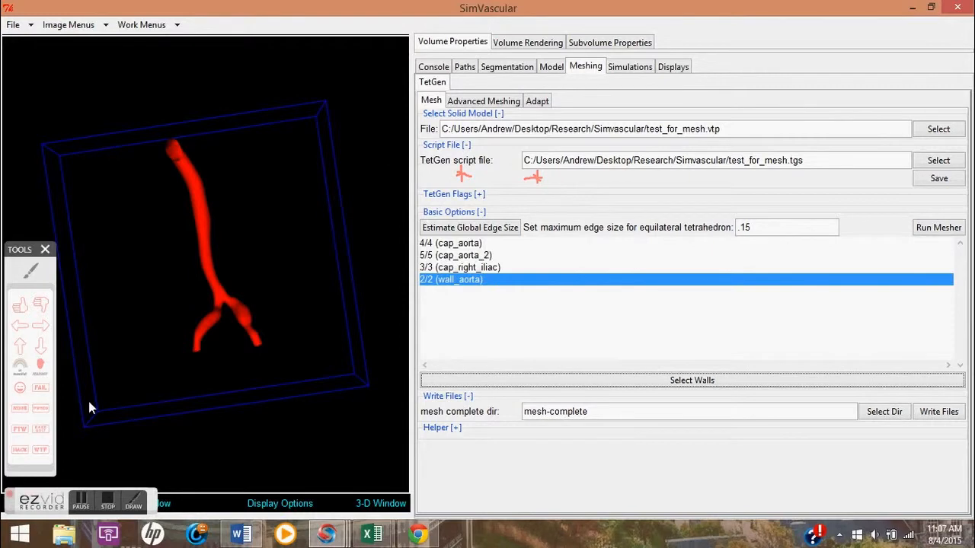